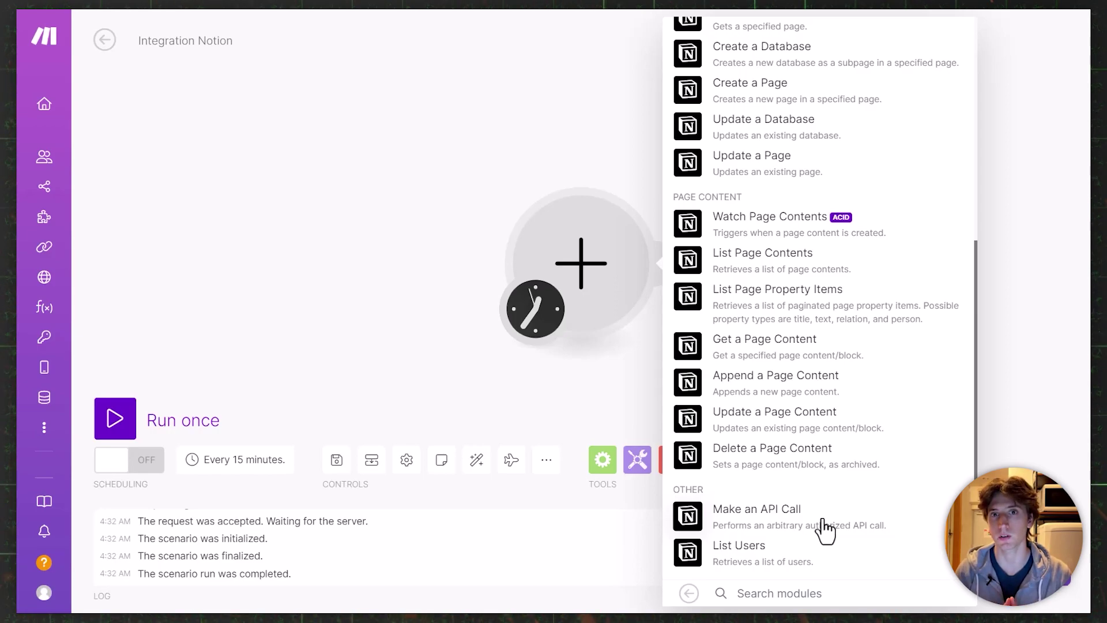
left_click(825, 529)
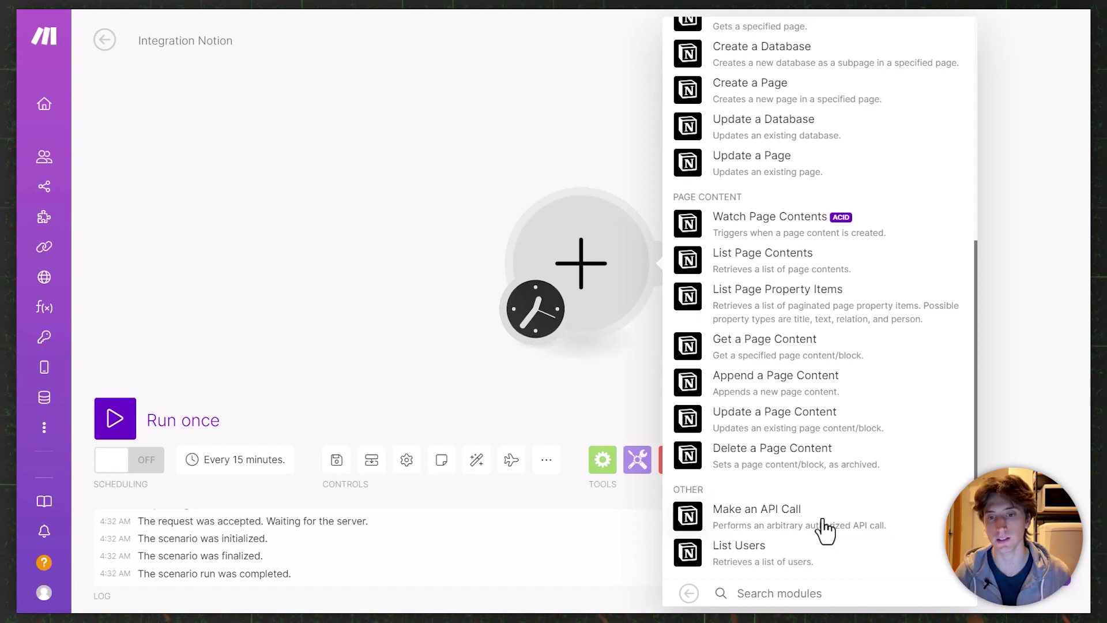
Switch to the Notion API reference and open the Delete a block endpoint under Blocks
mouse_move(579, 81)
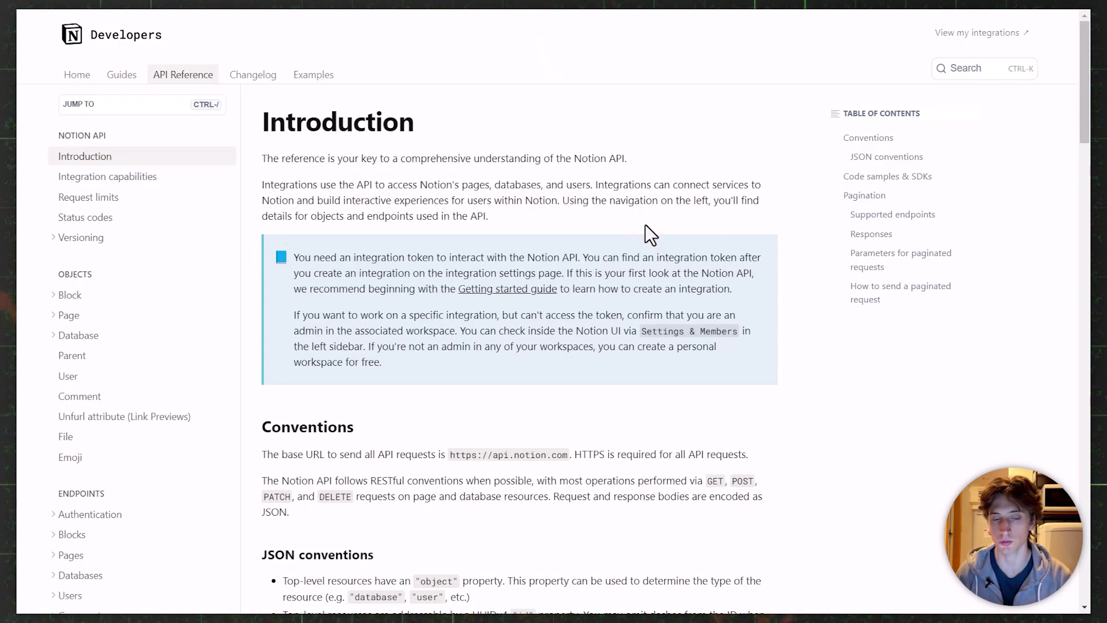
scroll(645, 223, "down", 3)
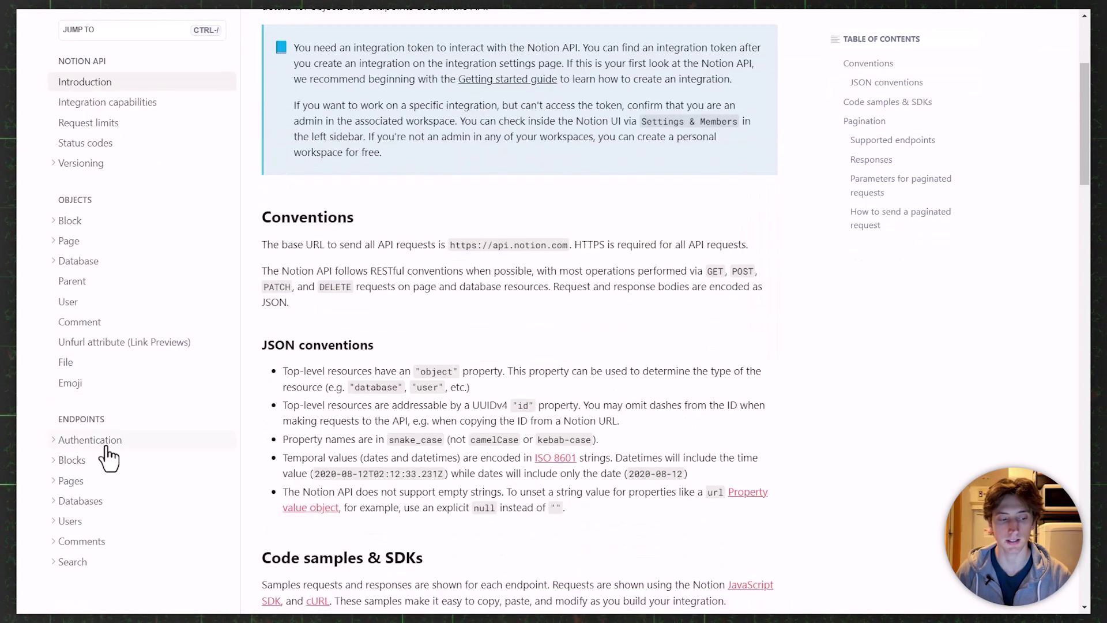
left_click(56, 481)
left_click(72, 459)
scroll(92, 403, "down", 1)
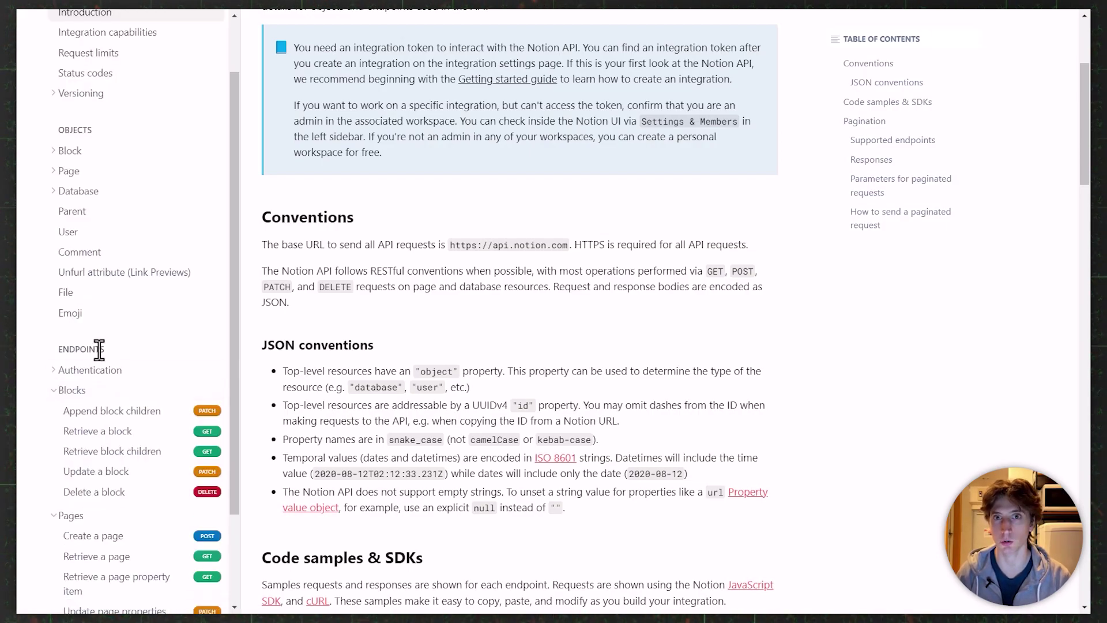
left_click(124, 494)
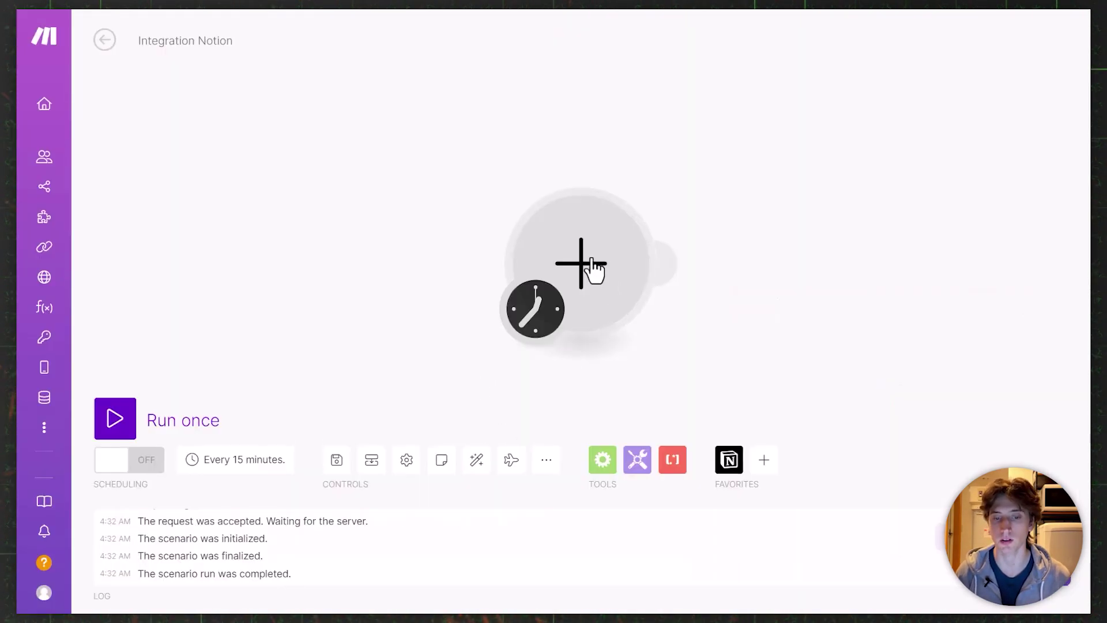
In Make, open the Notion module list for the scenario's empty module and review the available actions
left_click(589, 270)
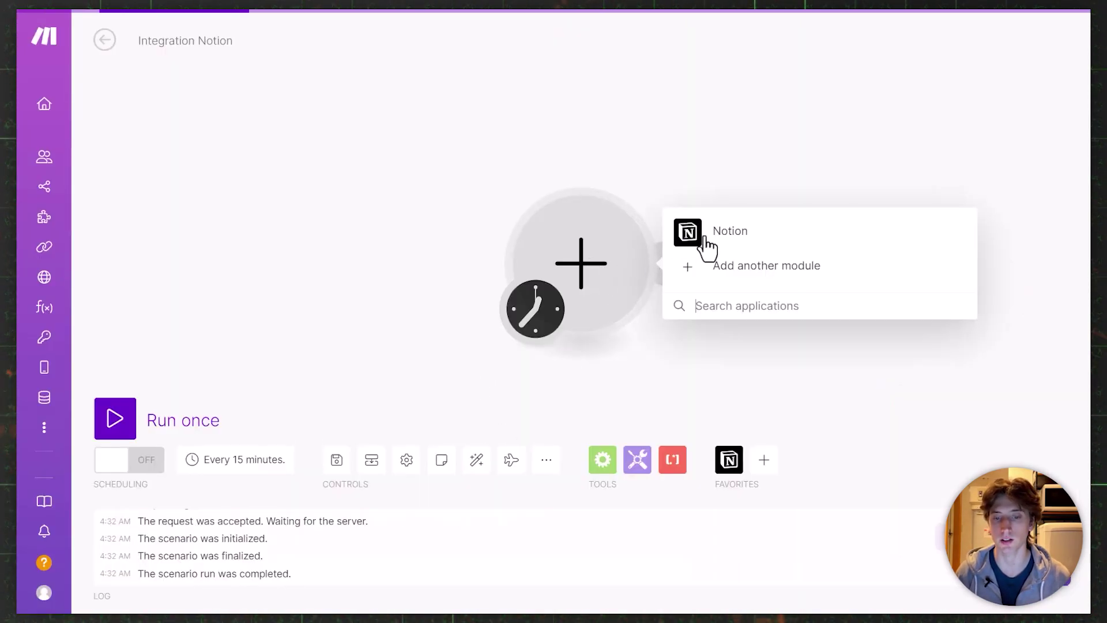
left_click(702, 248)
scroll(737, 173, "down", 2)
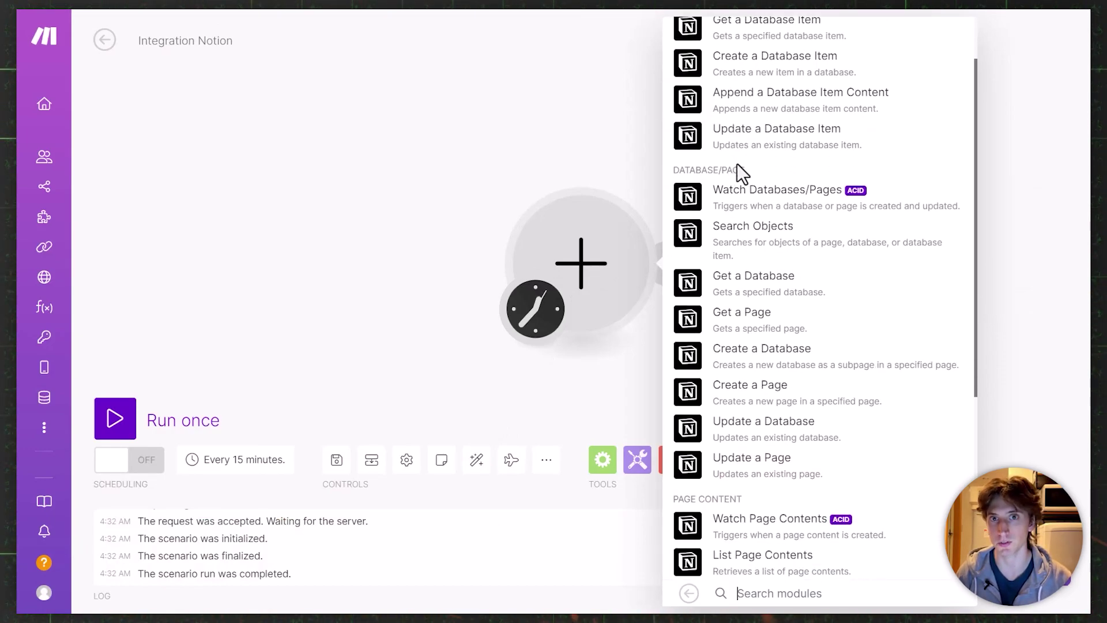
scroll(737, 167, "down", 5)
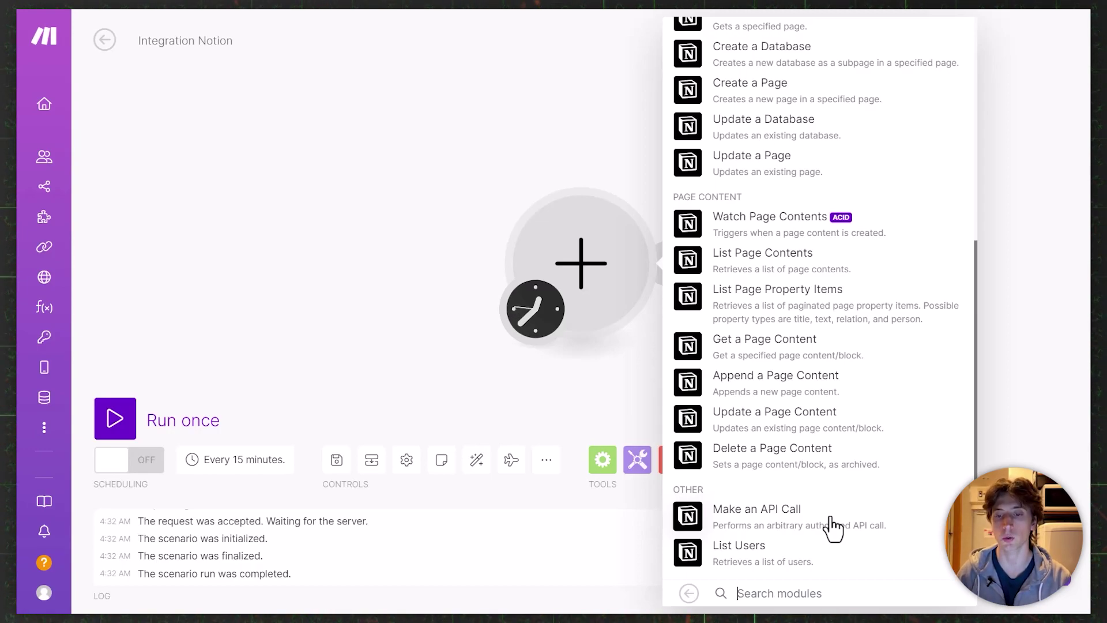
scroll(865, 403, "up", 7)
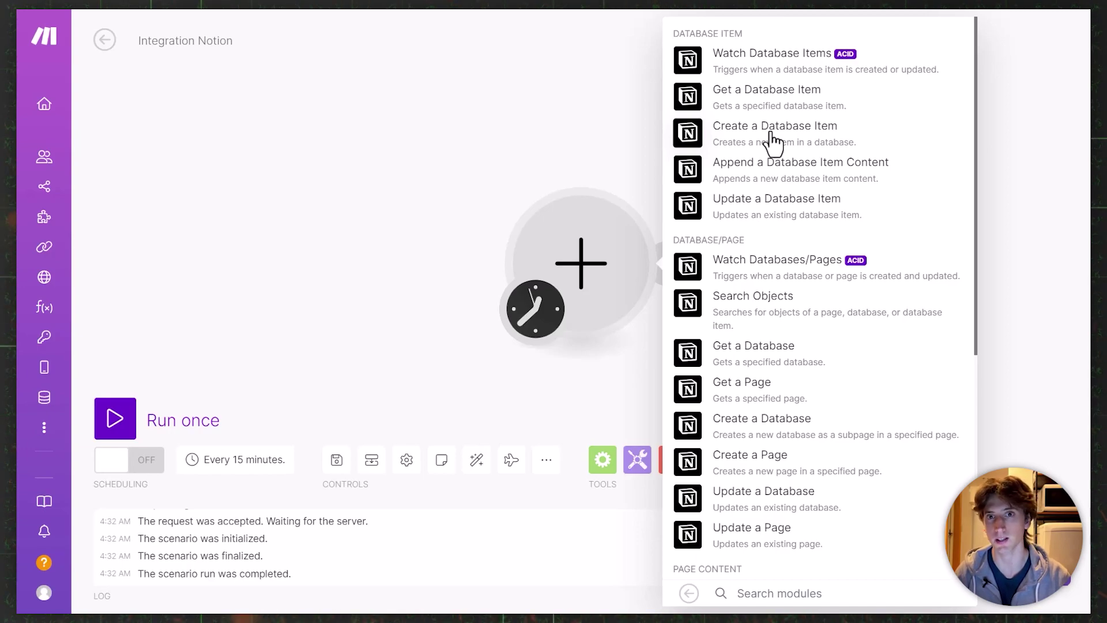
left_click(772, 141)
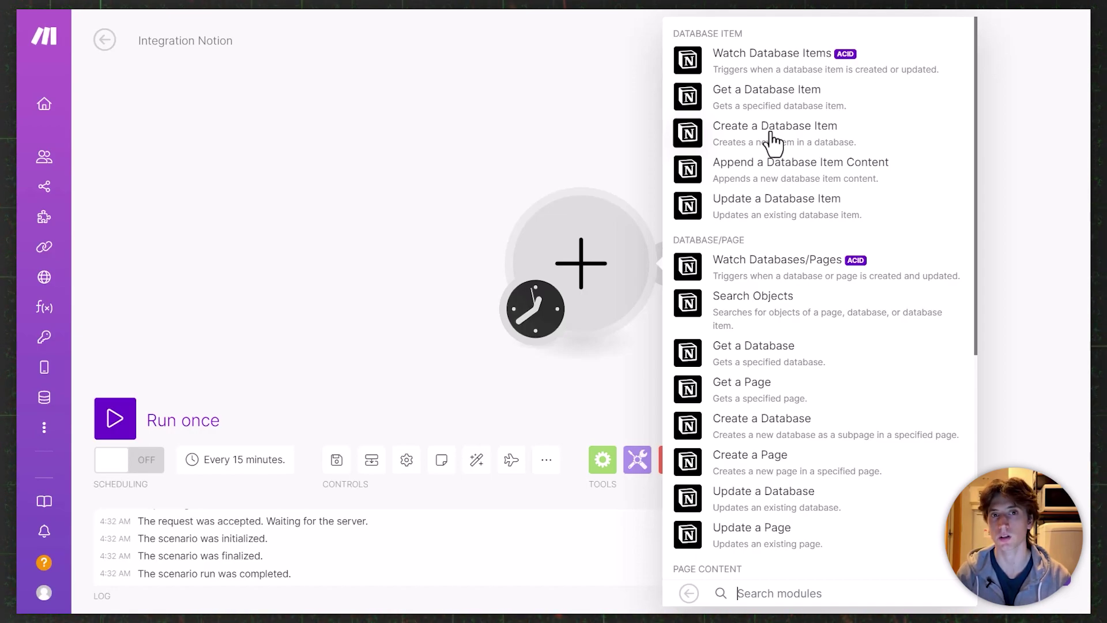
left_click(772, 143)
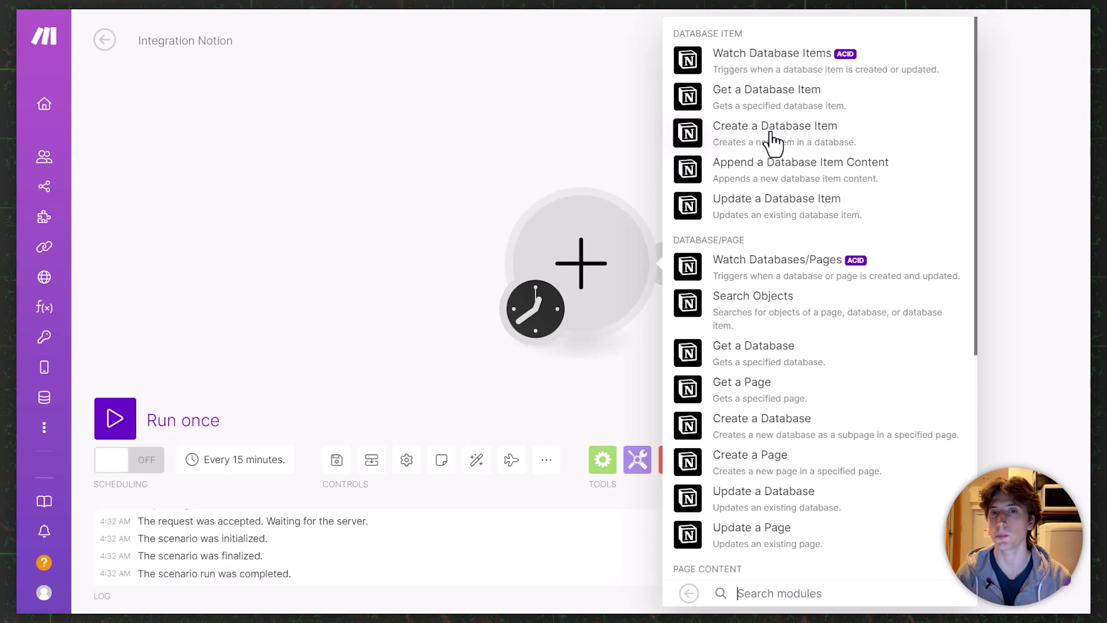
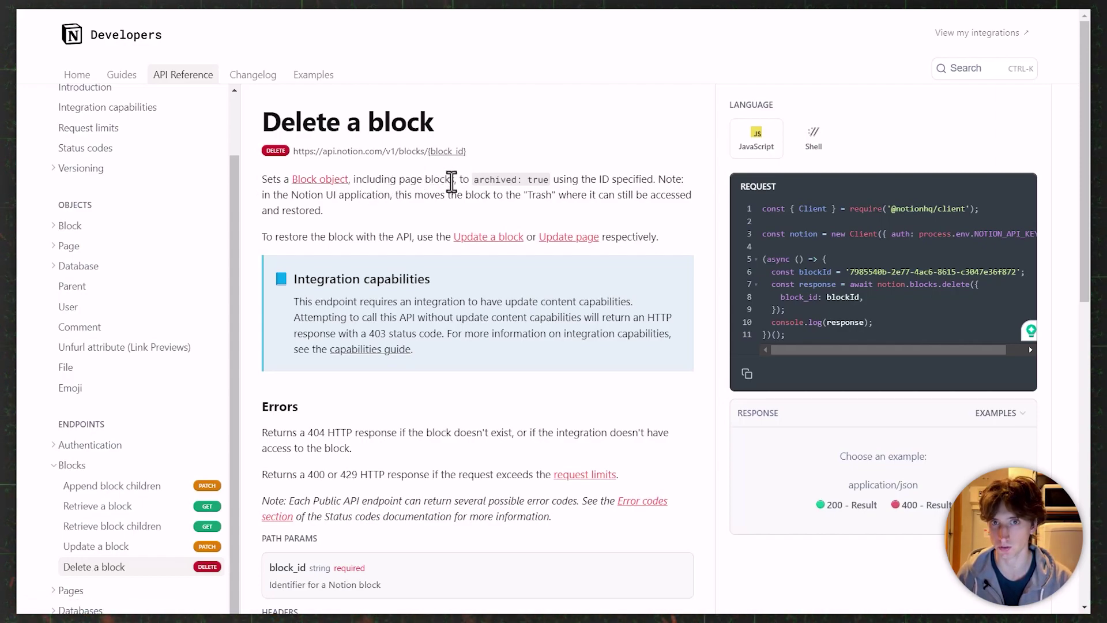
Read the Delete a block endpoint's description of archiving and check the sidebar beside the Notion Tasks database
left_click_drag(398, 179, 458, 179)
left_click_drag(544, 181, 475, 214)
left_click(489, 205)
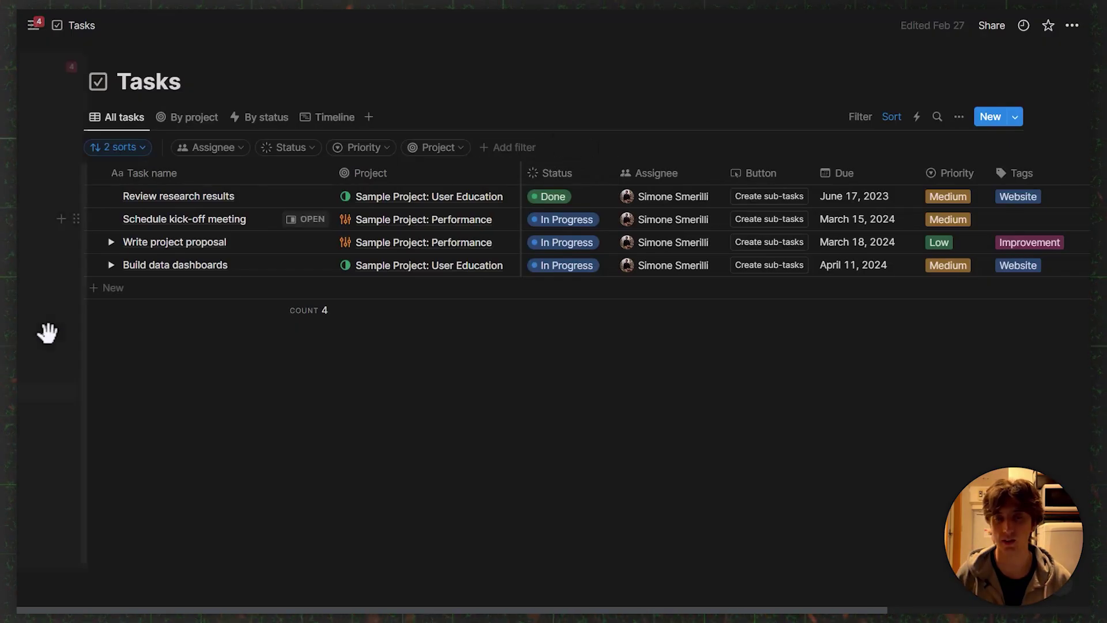
mouse_move(68, 427)
scroll(68, 430, "down", 1)
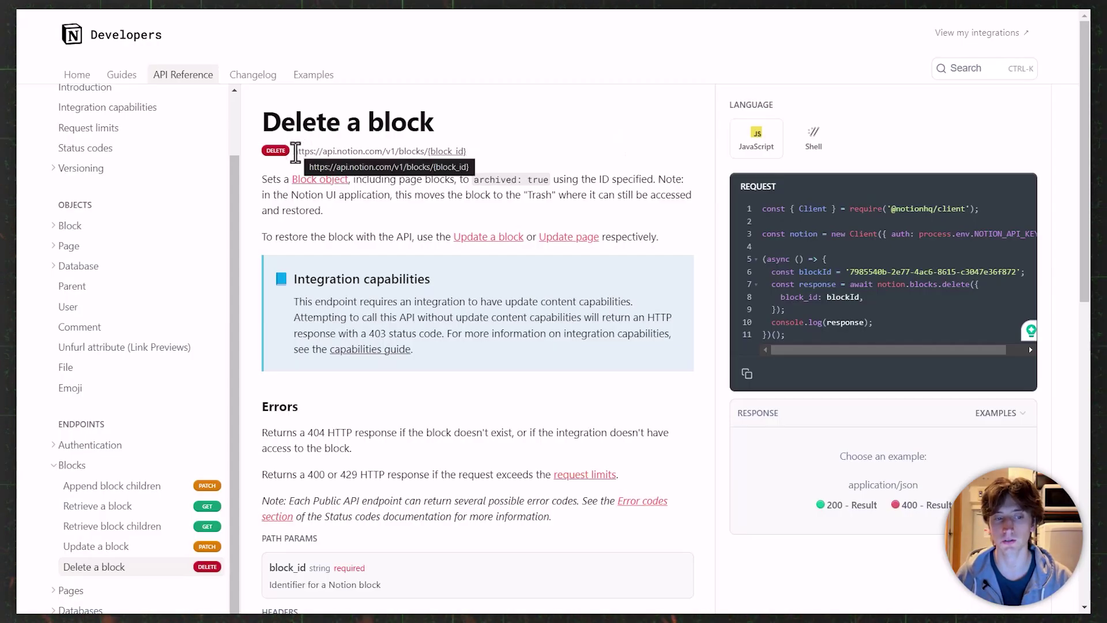
Copy the path /v1/blocks/{block_id} from the Delete a block endpoint and enter it as the URL of Make's Notion API call module
left_click_drag(295, 150, 403, 153)
left_click(402, 154)
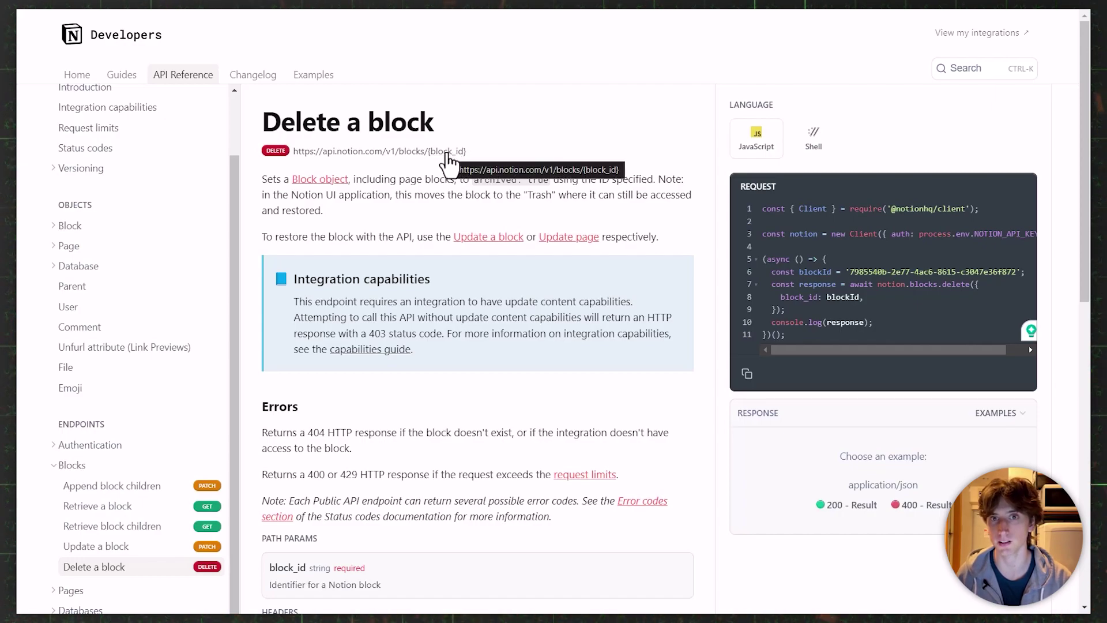
left_click_drag(475, 151, 384, 153)
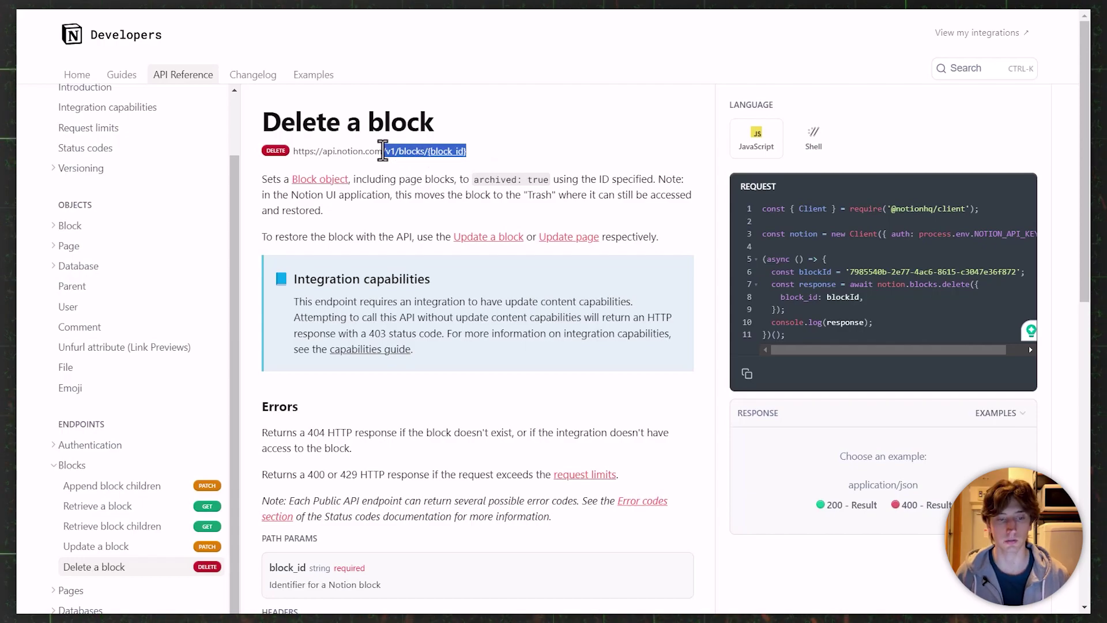
key("alt+Tab")
left_click(476, 171)
key("BackSpace")
key("BackSpace")
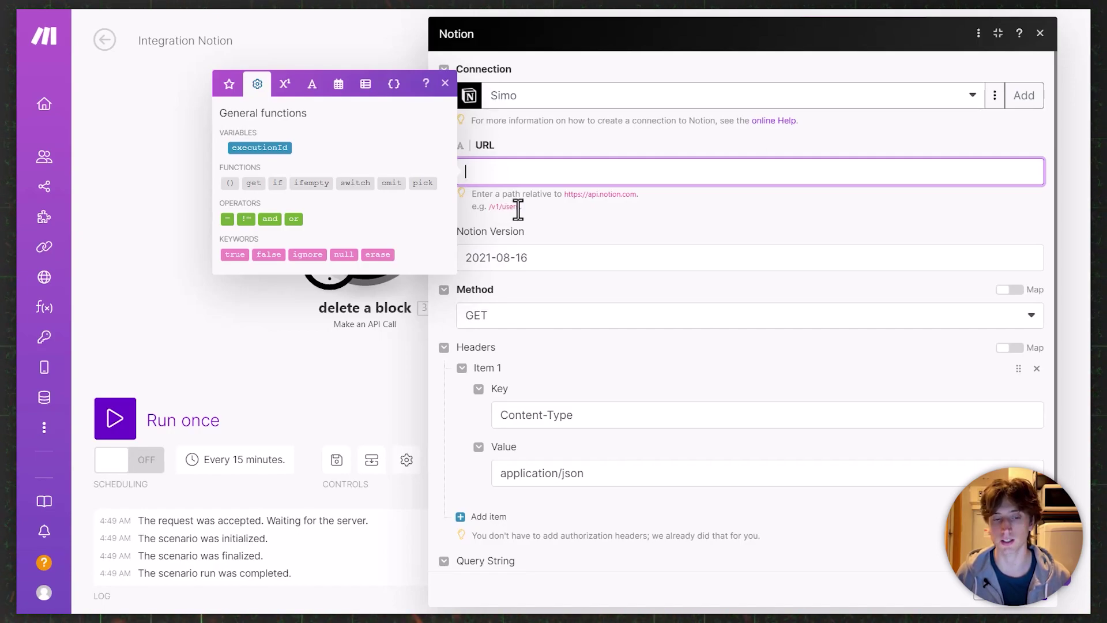
type("/v1/blocks/{block_id}")
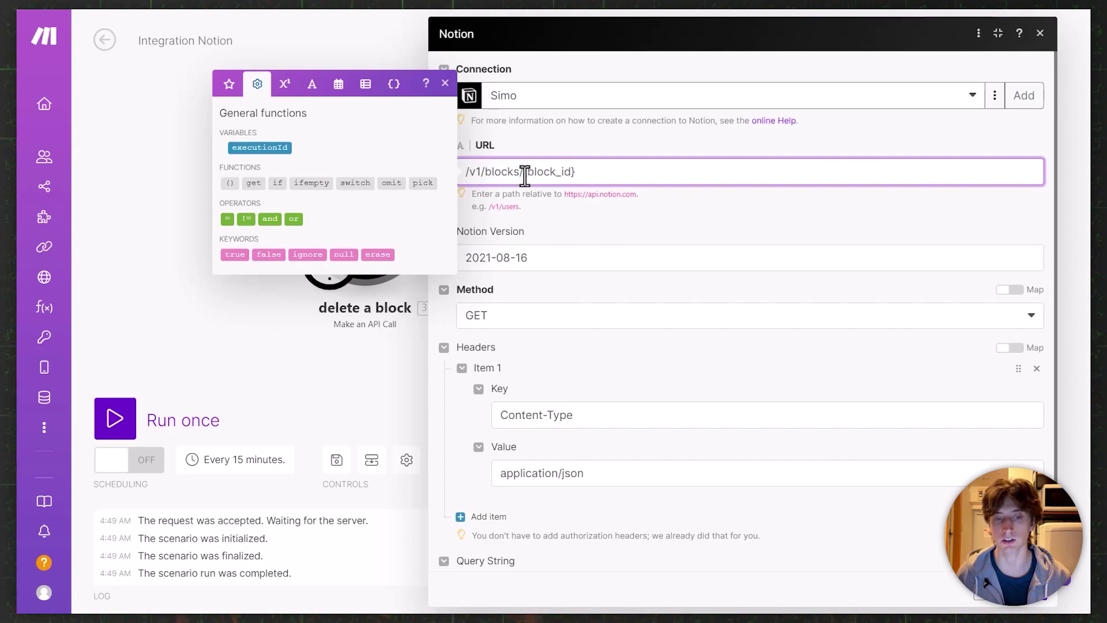
Remove the {block_id} placeholder from the URL so that only /v1/blocks/ remains
left_click_drag(522, 173, 575, 169)
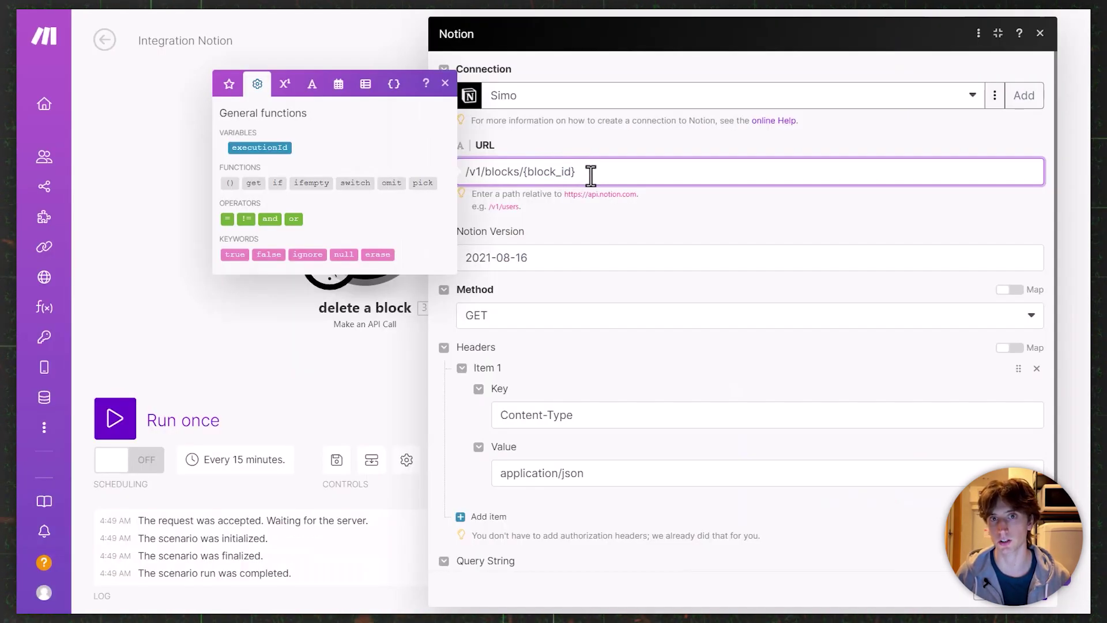
left_click_drag(576, 172, 525, 173)
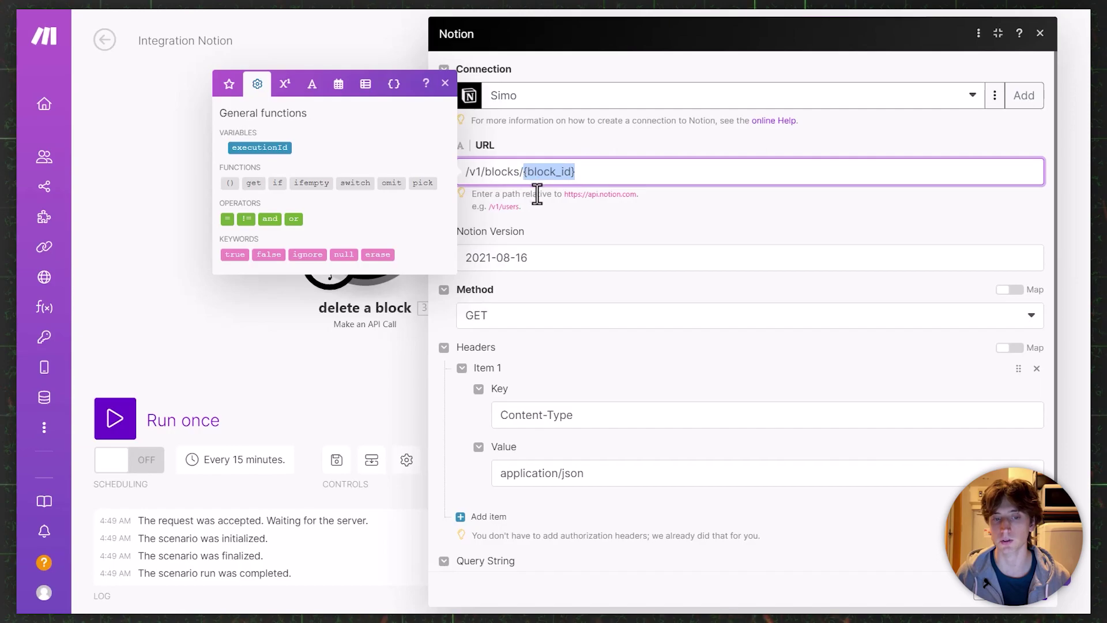
key("BackSpace")
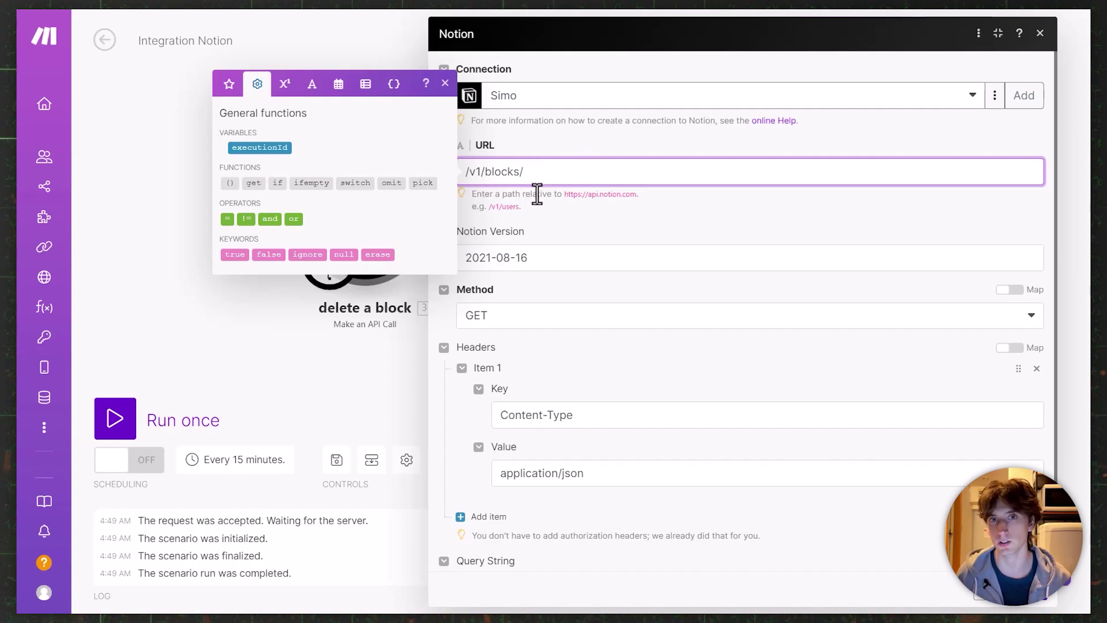
left_click(601, 203)
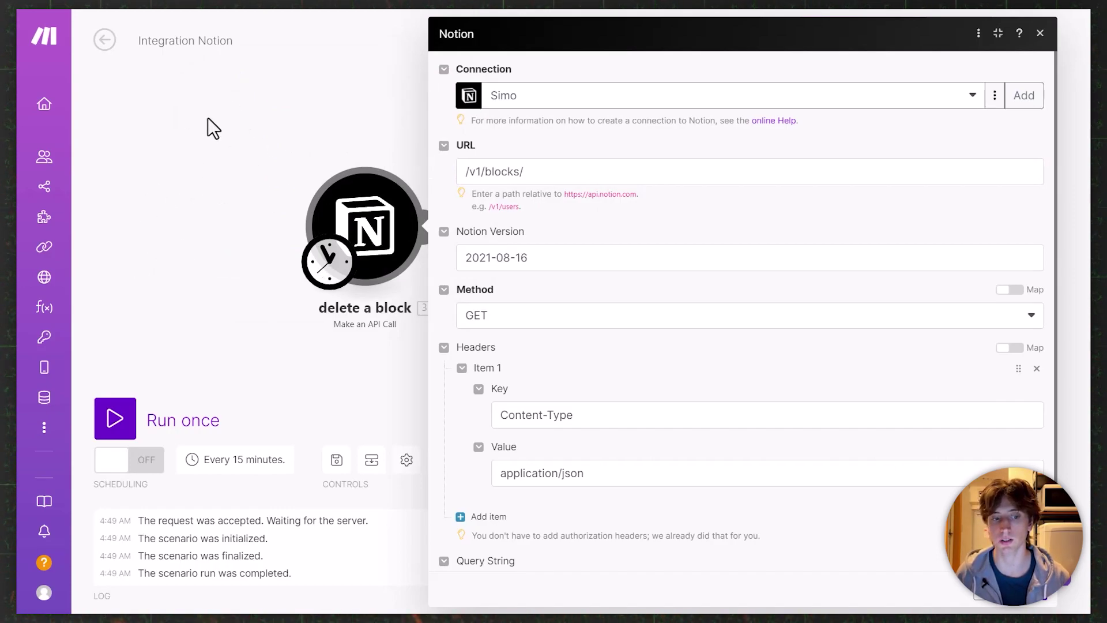
left_click(563, 168)
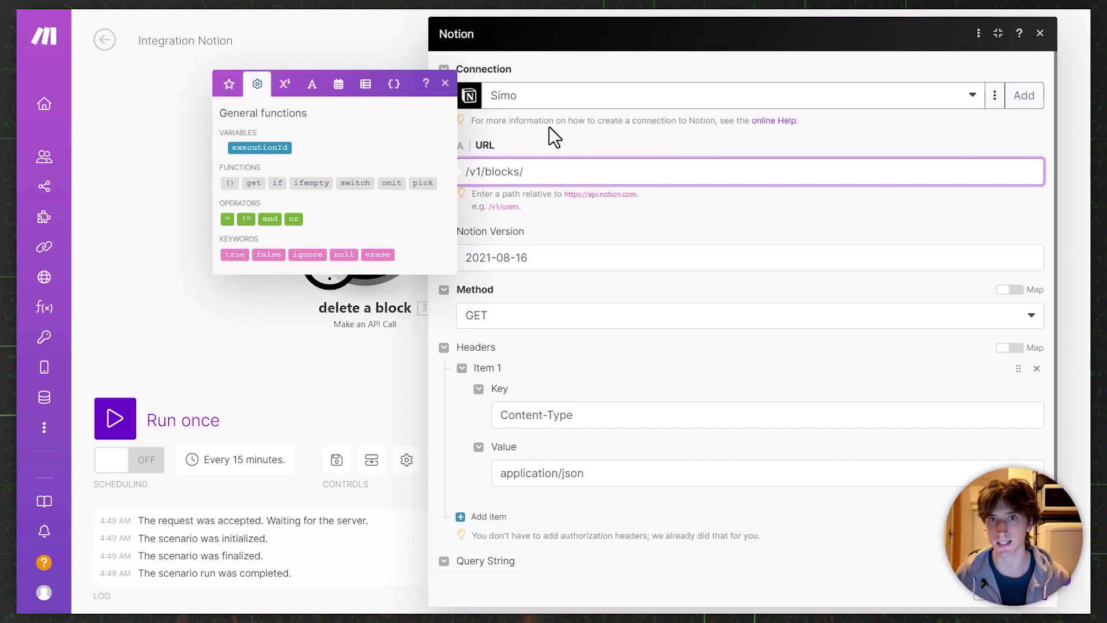
left_click(564, 193)
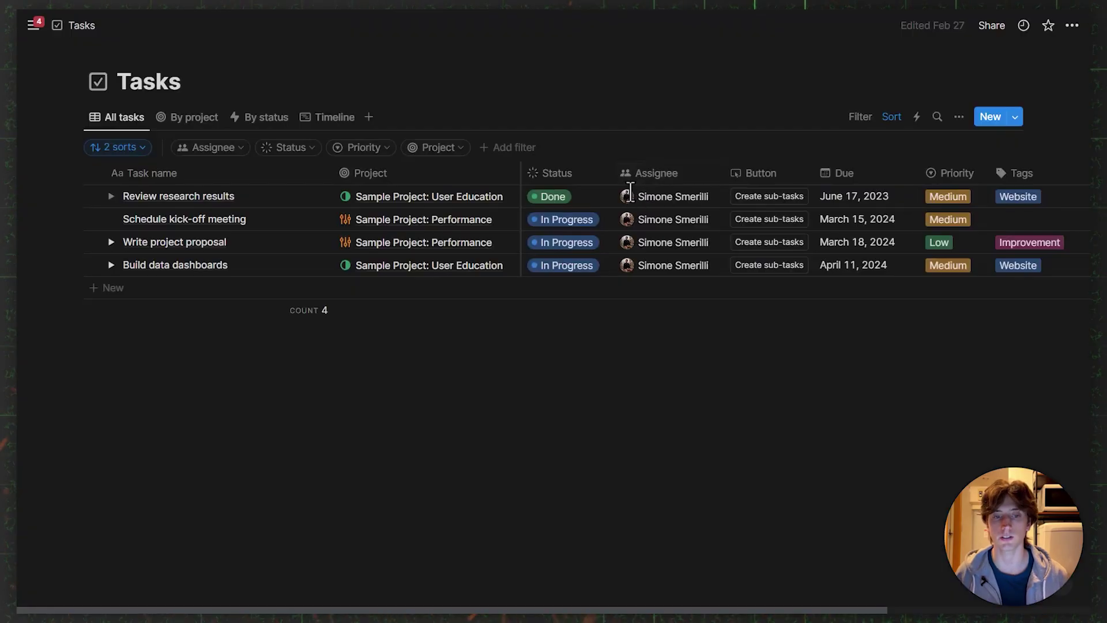
Open the Review research results task from the Notion Tasks database as a full page and copy its link
left_click(304, 198)
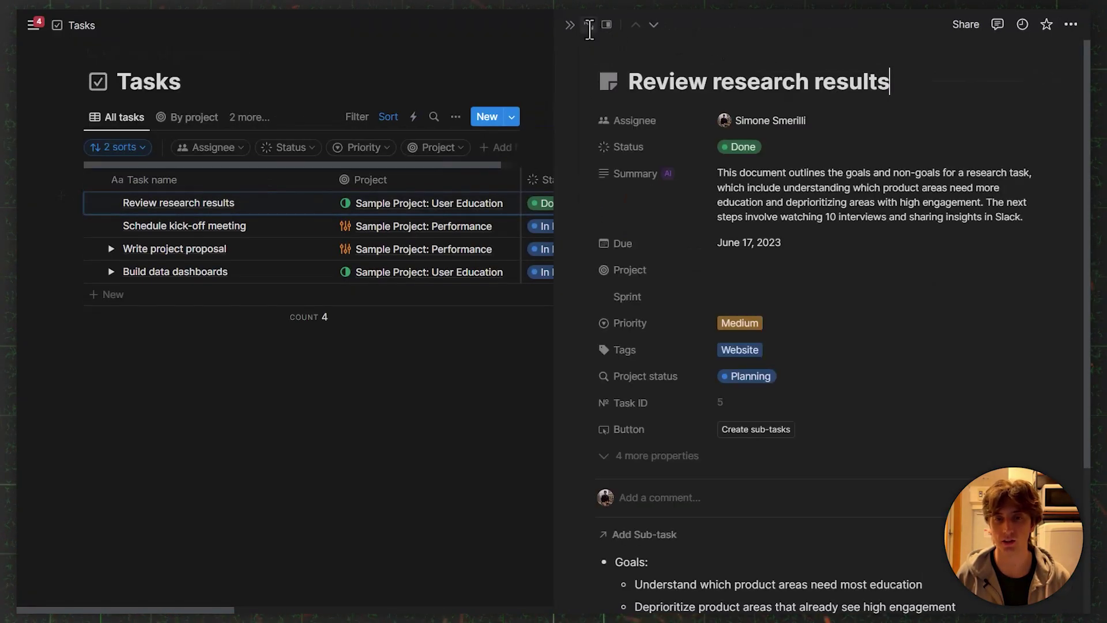
left_click(589, 25)
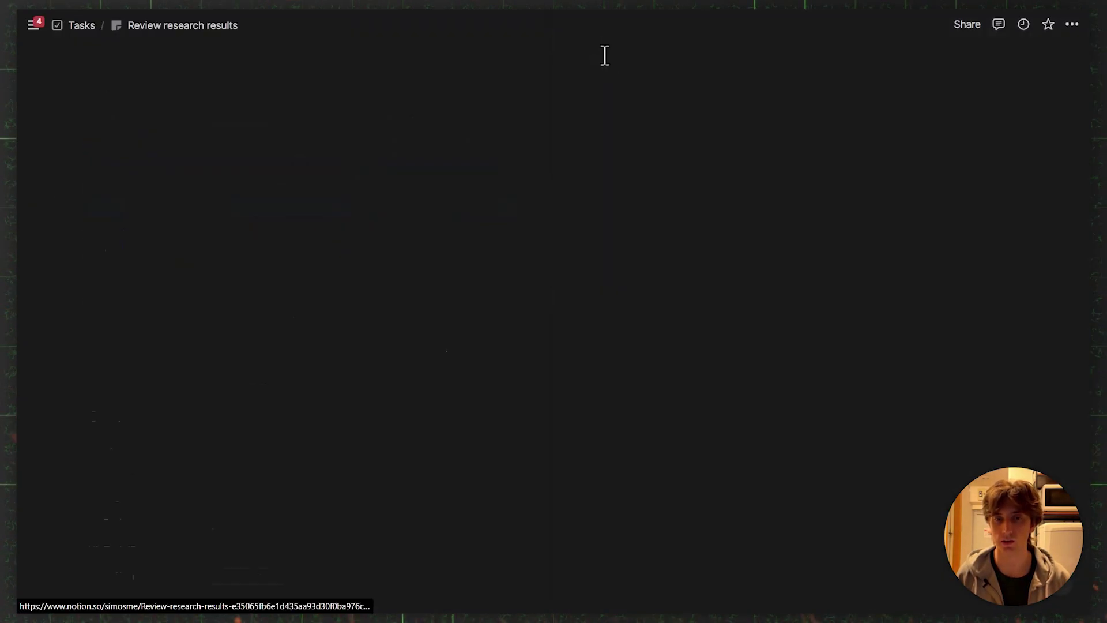
left_click(963, 25)
left_click(1025, 131)
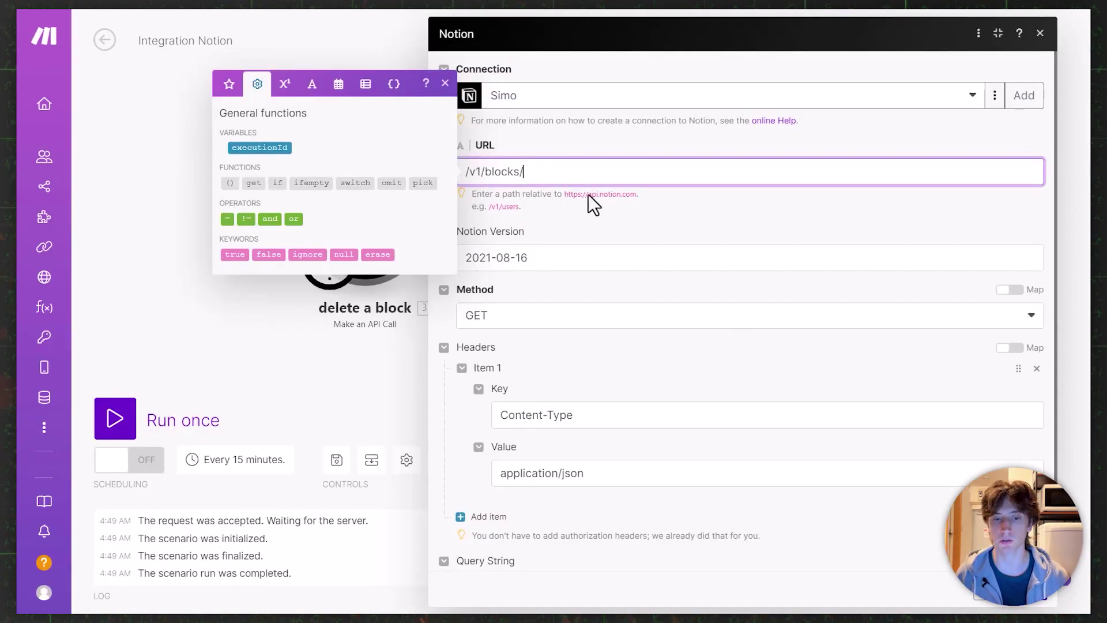
Paste the page link after /v1/blocks/ in Make's URL field and trim it to the page ID, removing the address prefix and ?pvs=4
key("ctrl+v")
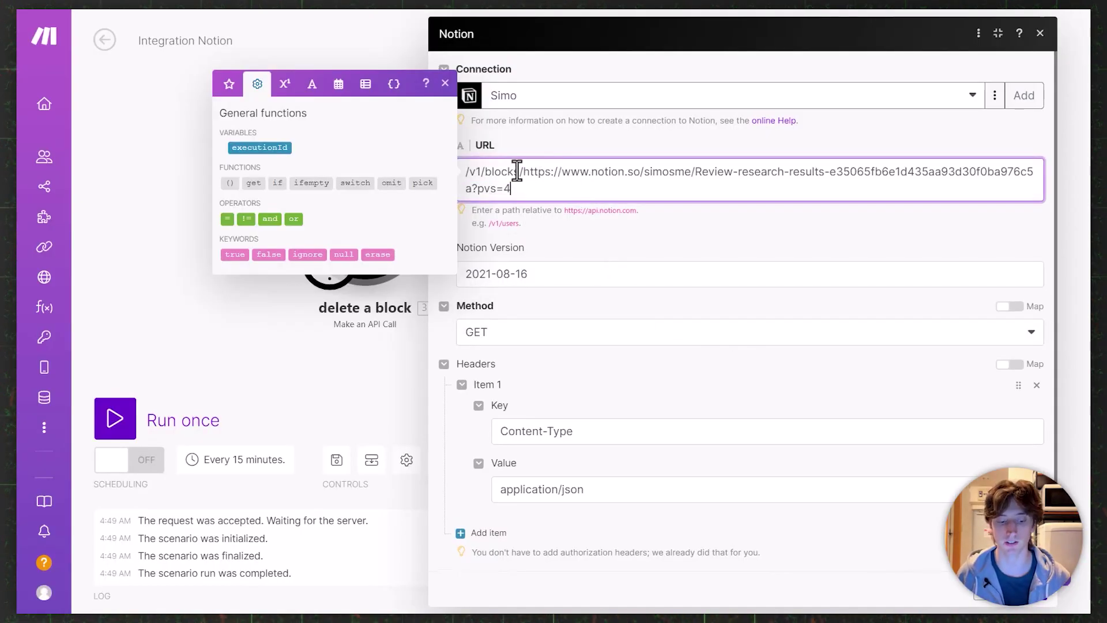
left_click_drag(524, 172, 827, 174)
key("BackSpace")
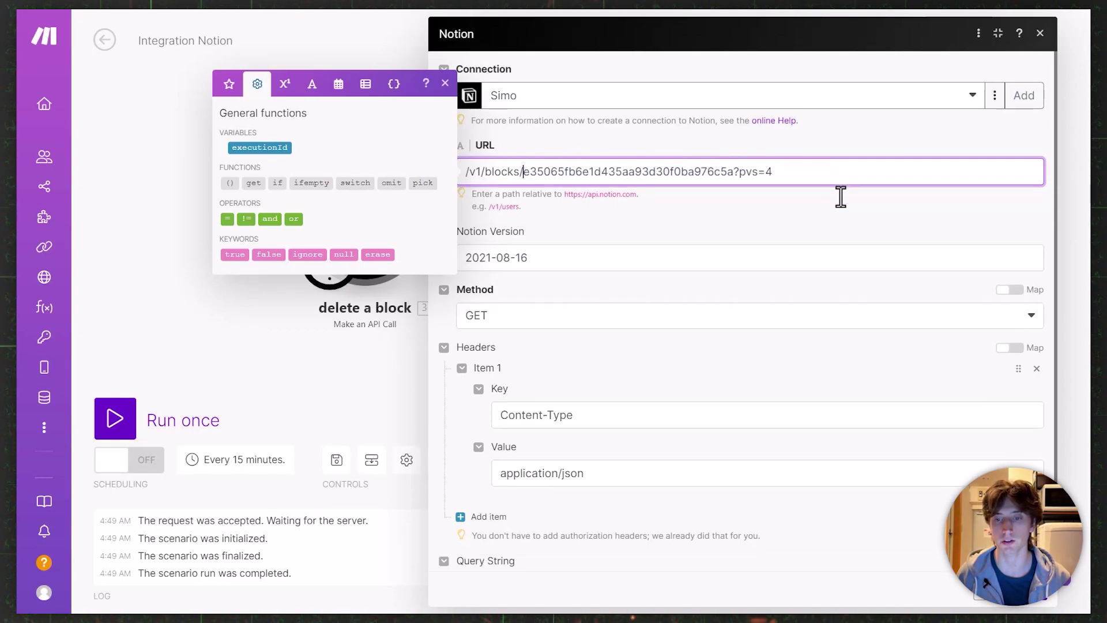
left_click_drag(734, 171, 801, 171)
key("BackSpace")
left_click(677, 145)
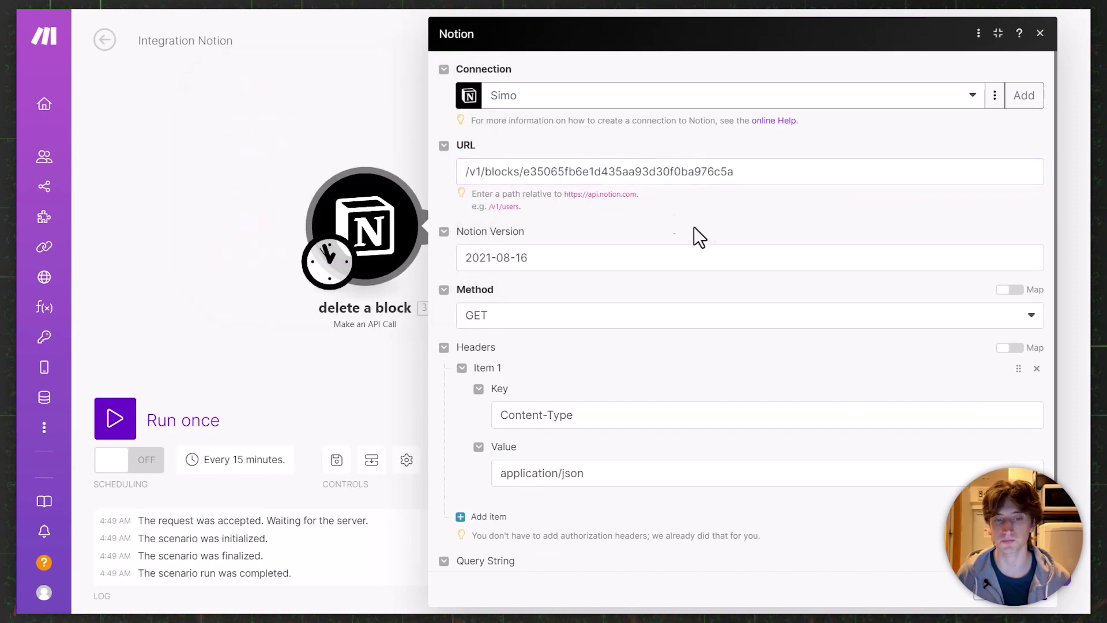
Set the API call's method to DELETE, checking it against the Delete a block endpoint in the Notion reference
scroll(693, 227, "down", 1)
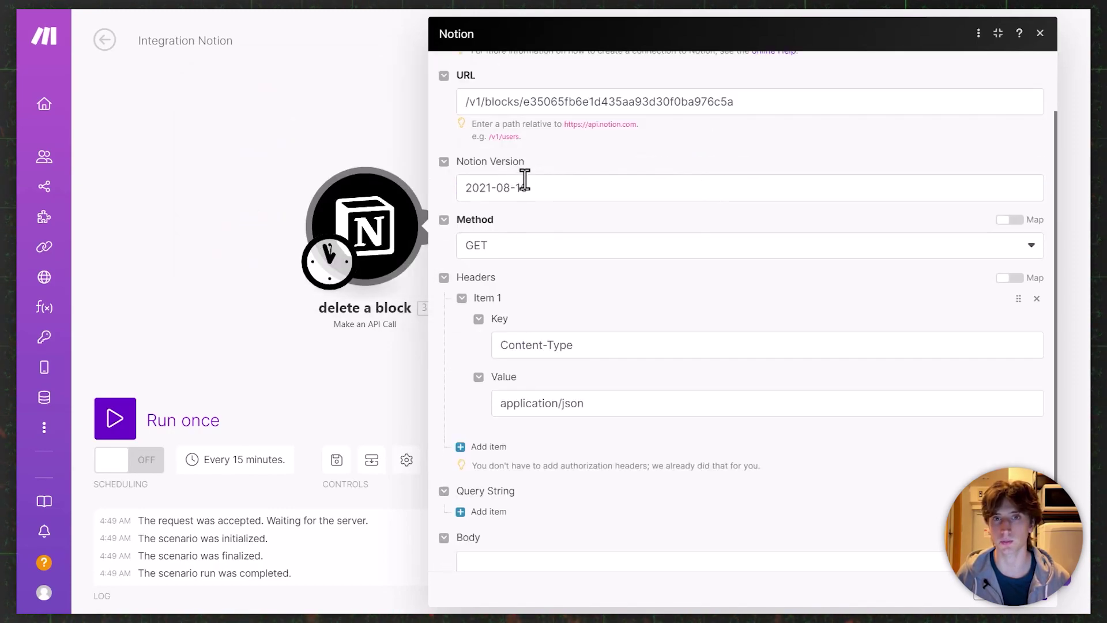
scroll(507, 242, "down", 1)
left_click(507, 242)
left_click(526, 346)
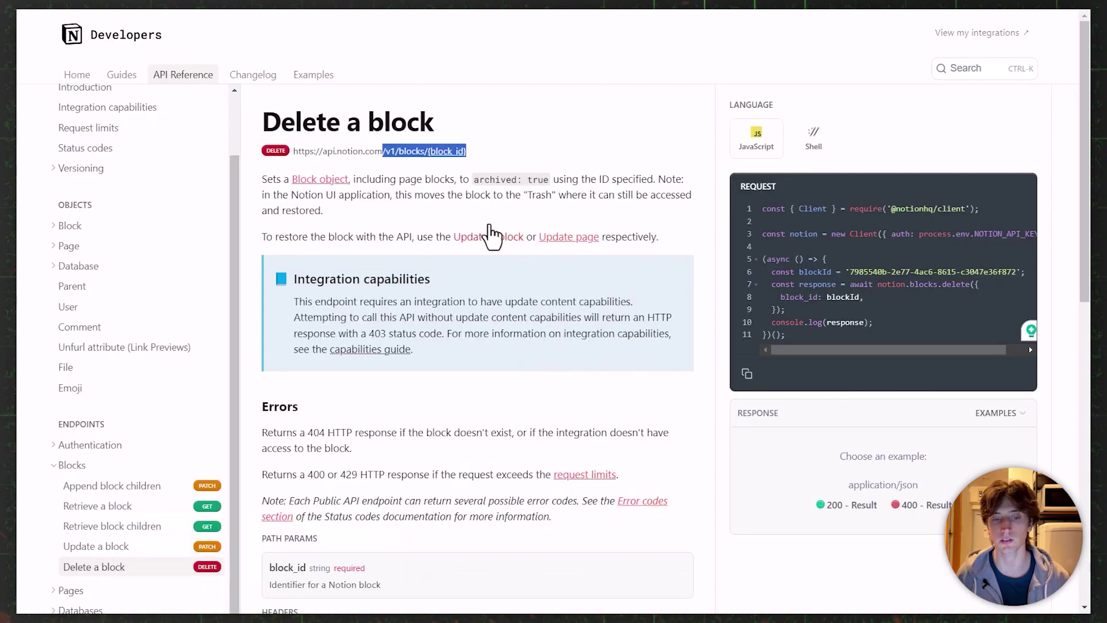
left_click(287, 151)
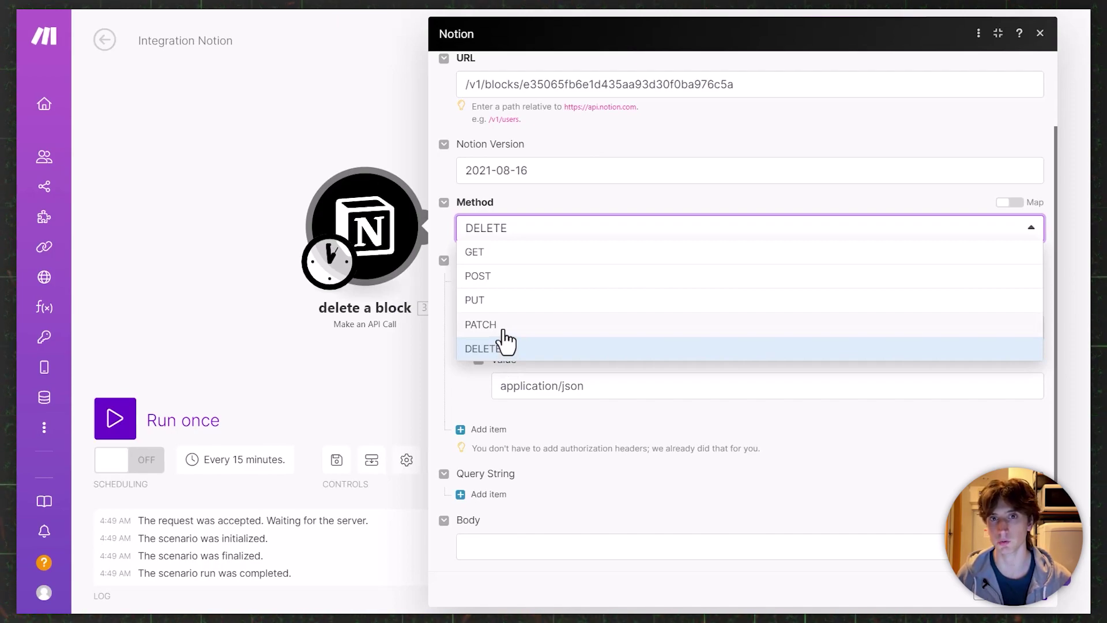
left_click(539, 198)
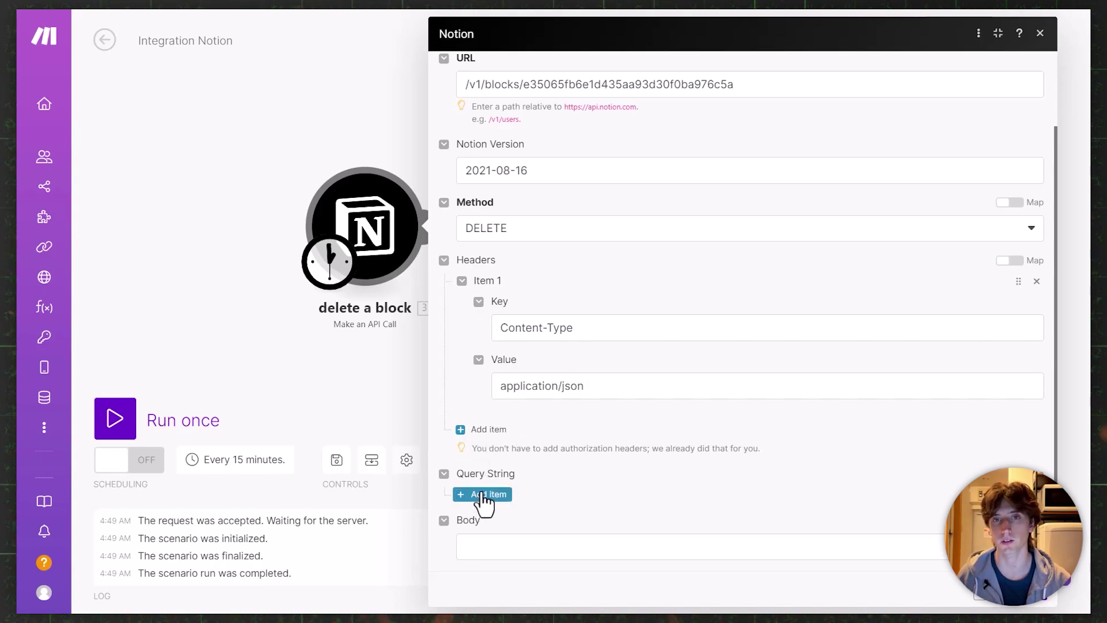
scroll(740, 224, "up", 2)
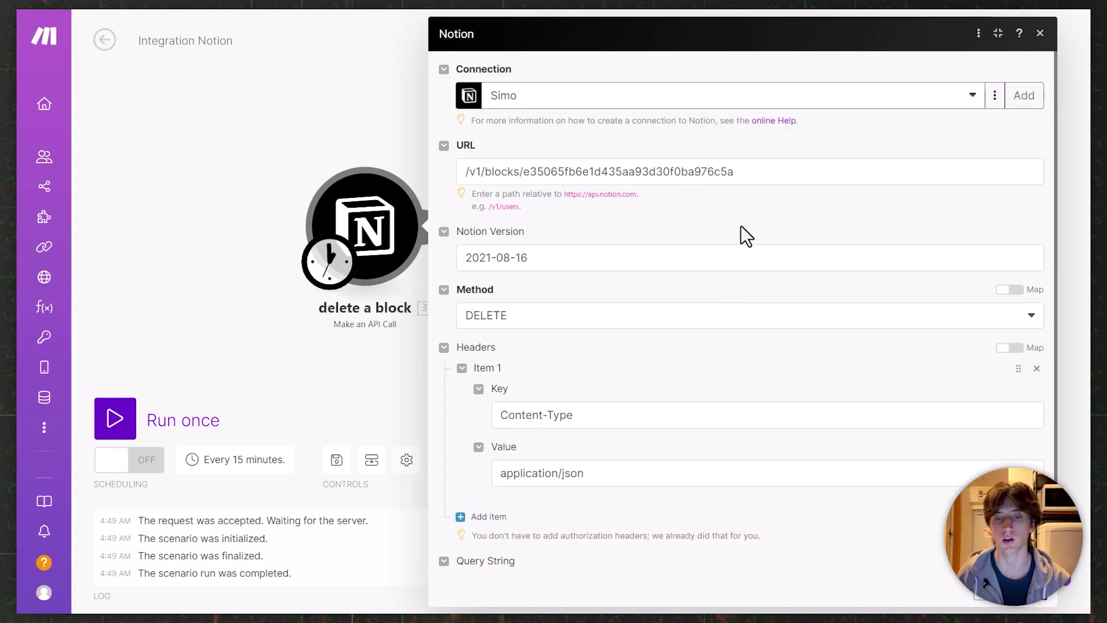
Compare the API call's URL in Make with the block_id path parameter in Notion's Delete a block reference
left_click(740, 171)
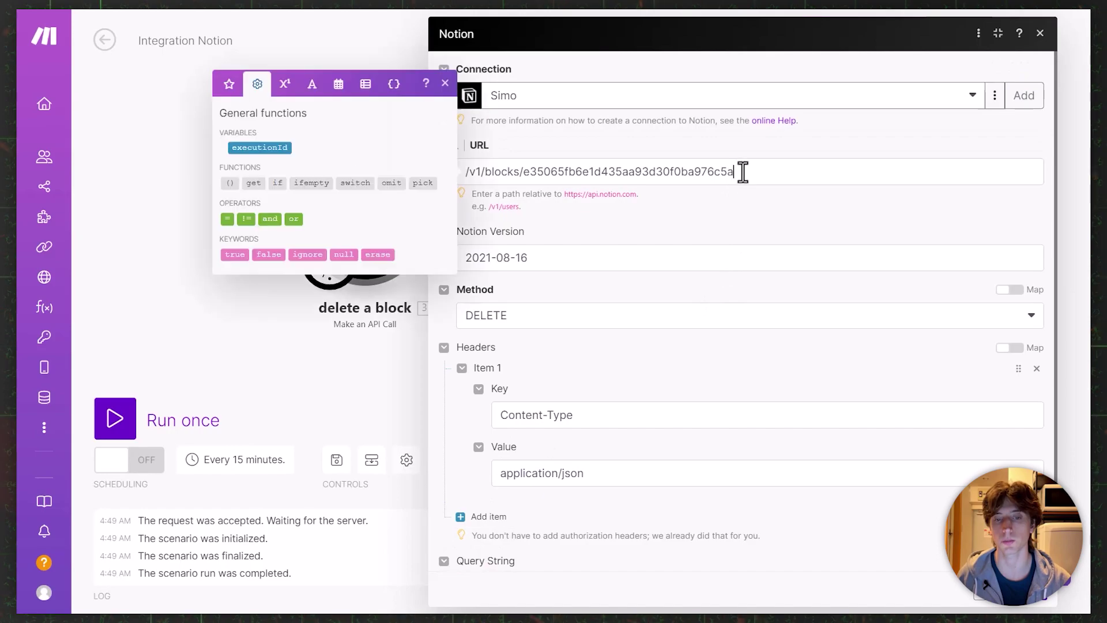
left_click(703, 198)
scroll(670, 250, "down", 2)
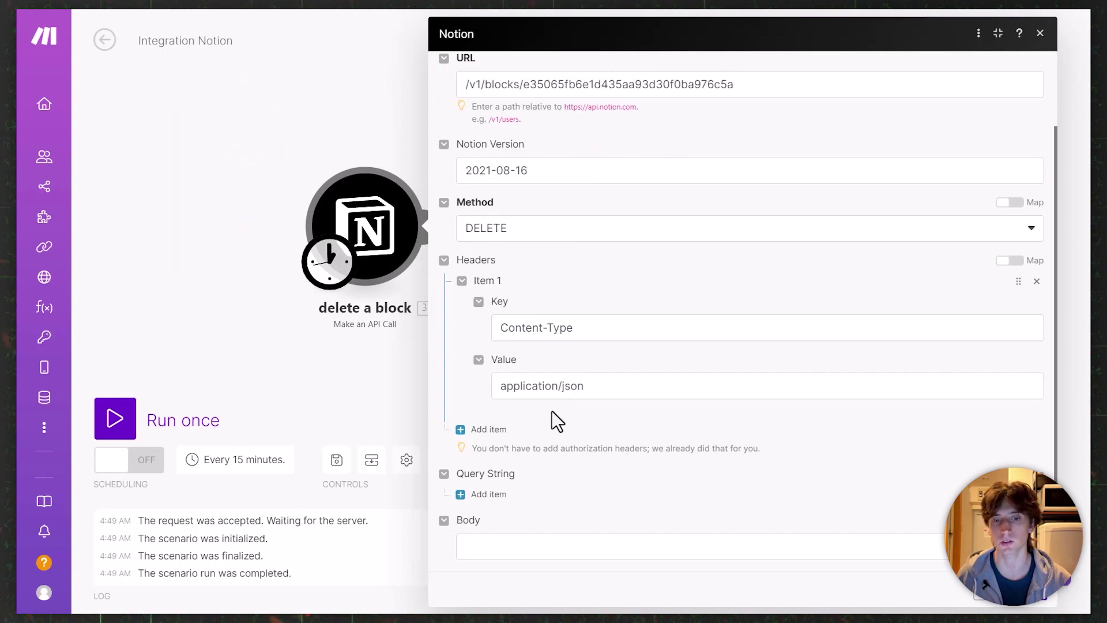
key("ctrl+Tab")
scroll(514, 386, "down", 4)
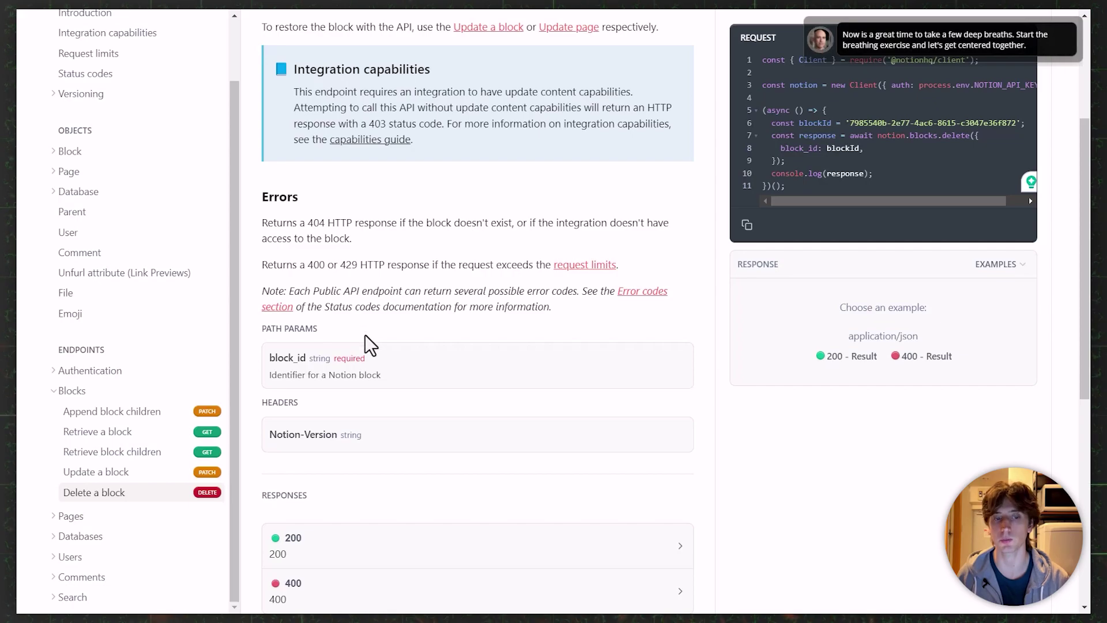
left_click_drag(262, 339, 352, 334)
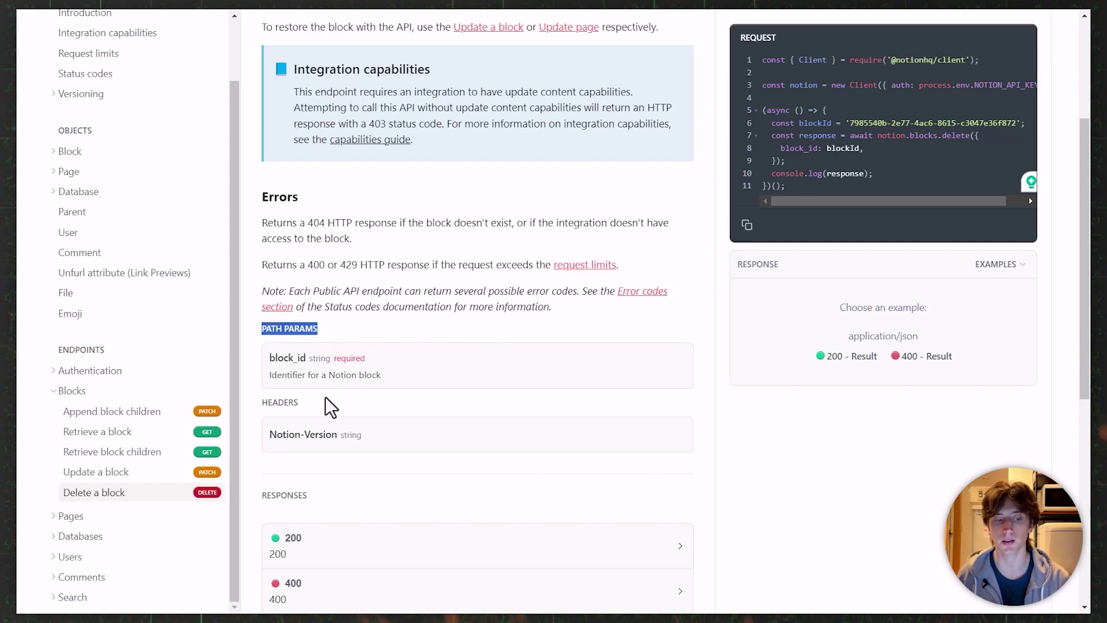
left_click_drag(269, 357, 306, 356)
scroll(403, 250, "up", 4)
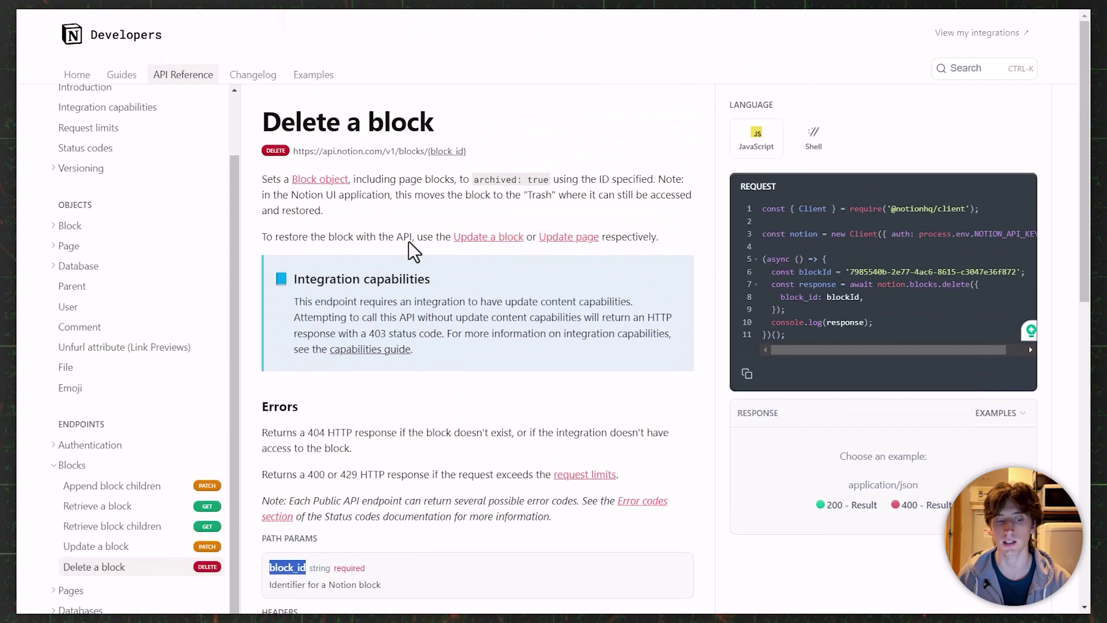
left_click_drag(471, 151, 430, 163)
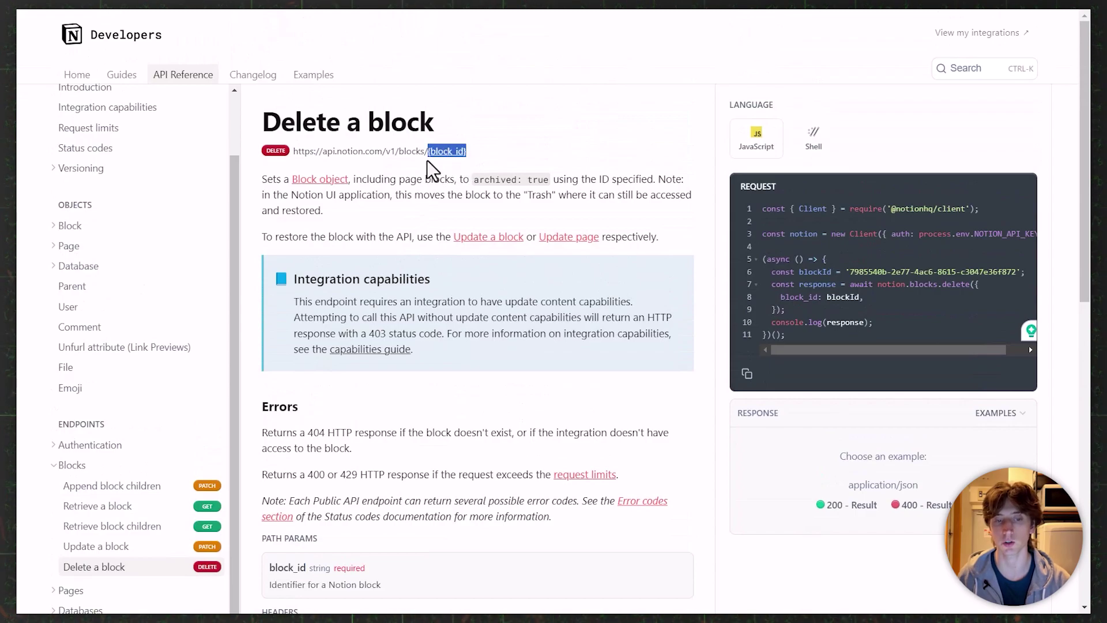
left_click(416, 195)
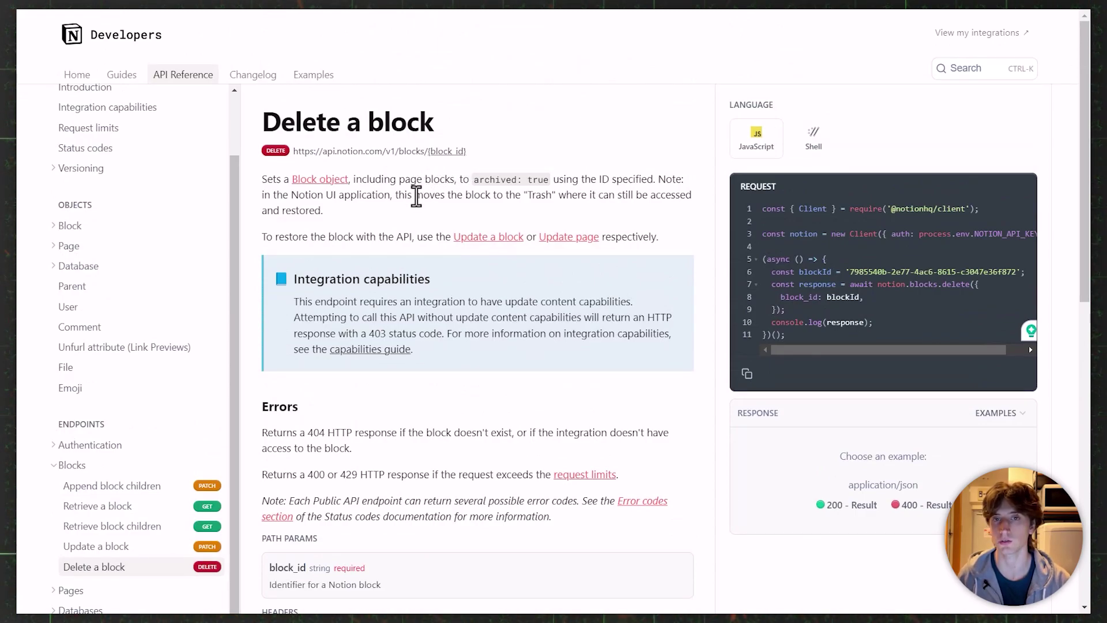
Check the Notion-Version header in the Delete a block reference and the API call's Body field in Make
scroll(397, 276, "down", 5)
double_click(279, 332)
left_click_drag(270, 363, 330, 365)
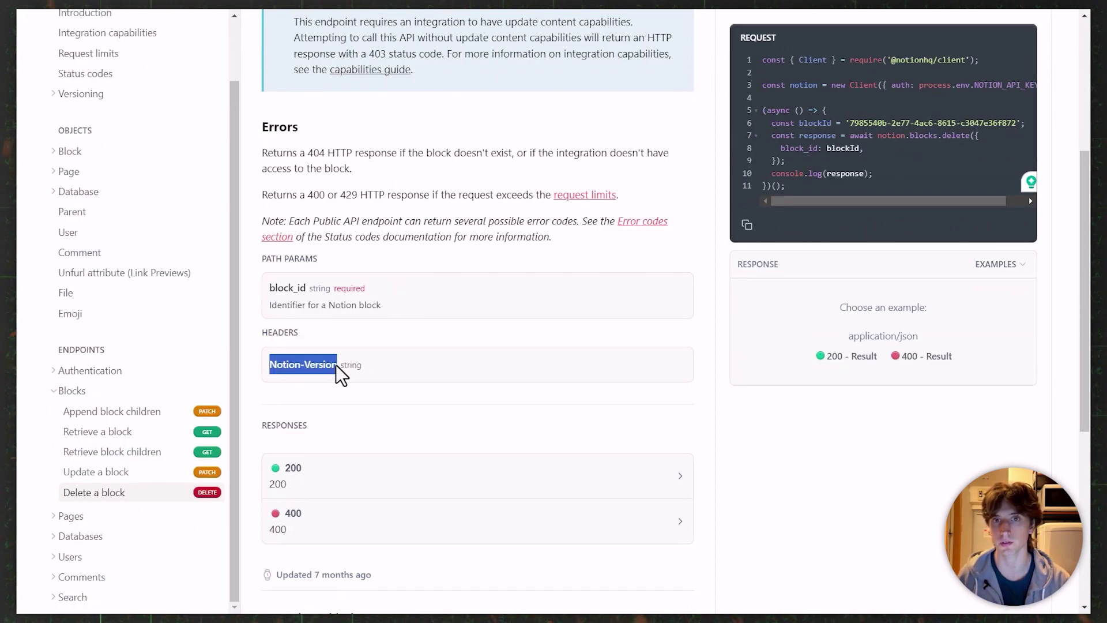
left_click(341, 327)
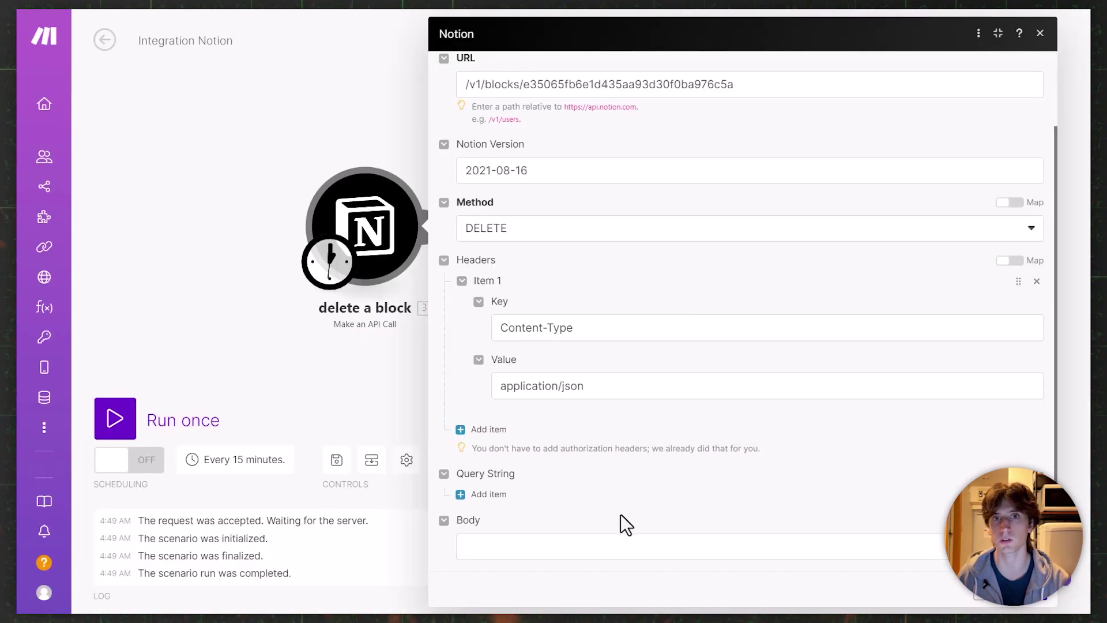
left_click(608, 551)
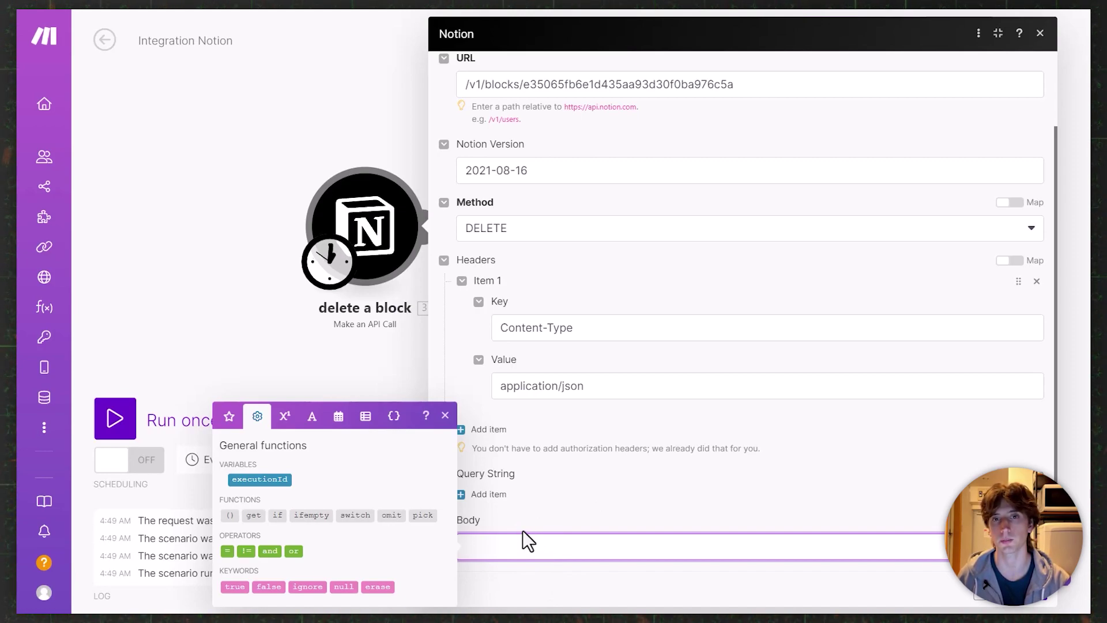
View the Review research results page in Notion and try to run only the delete a block module in Make
key("ctrl+Tab")
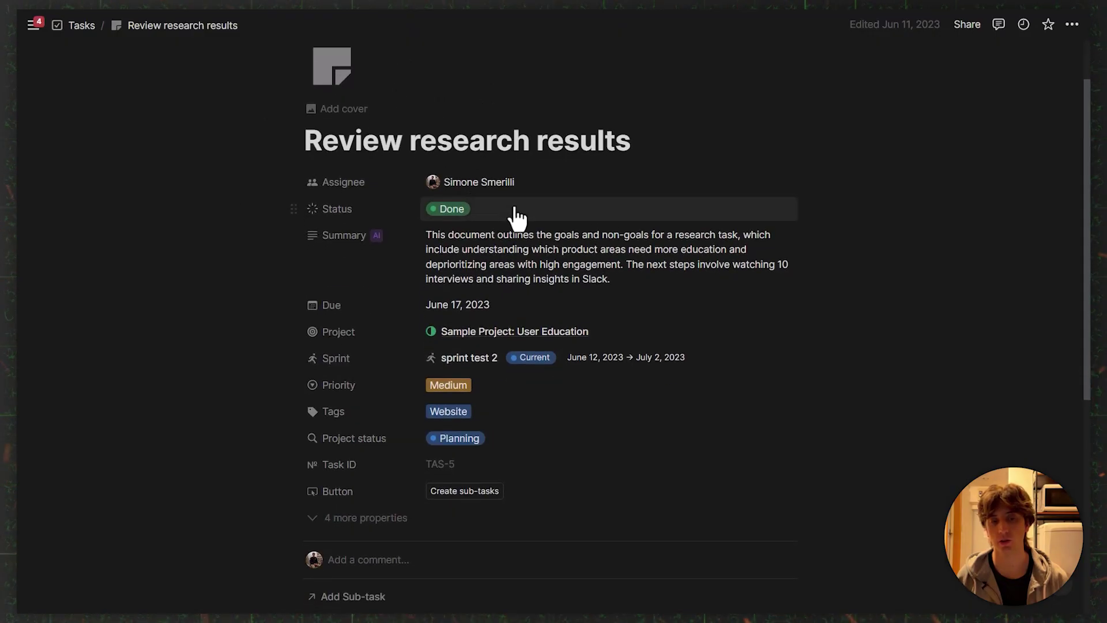
scroll(517, 218, "up", 2)
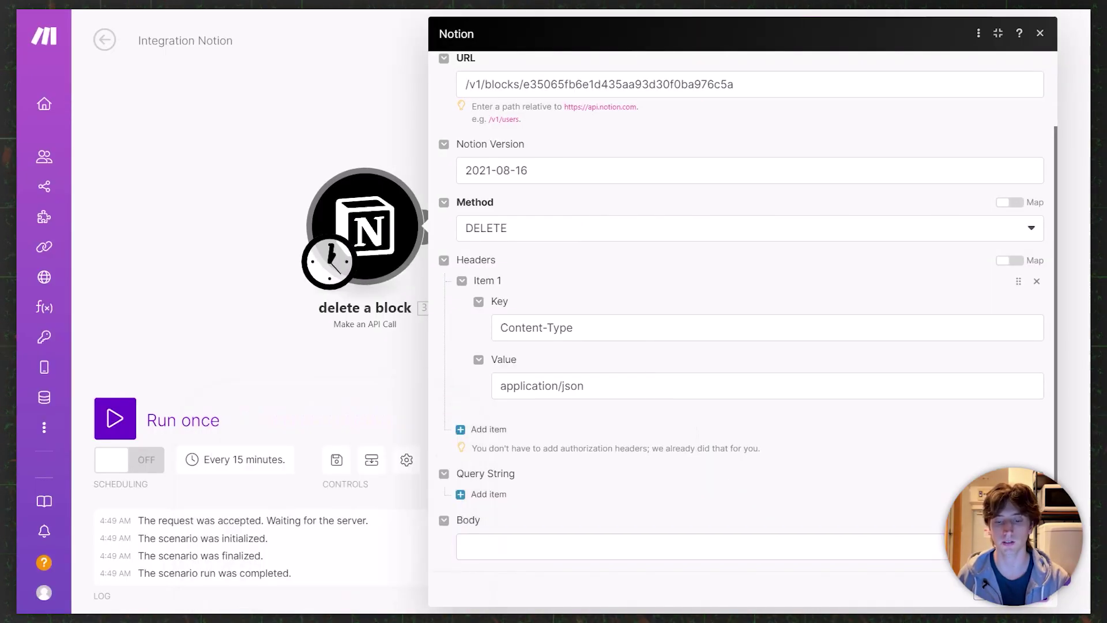
right_click(380, 234)
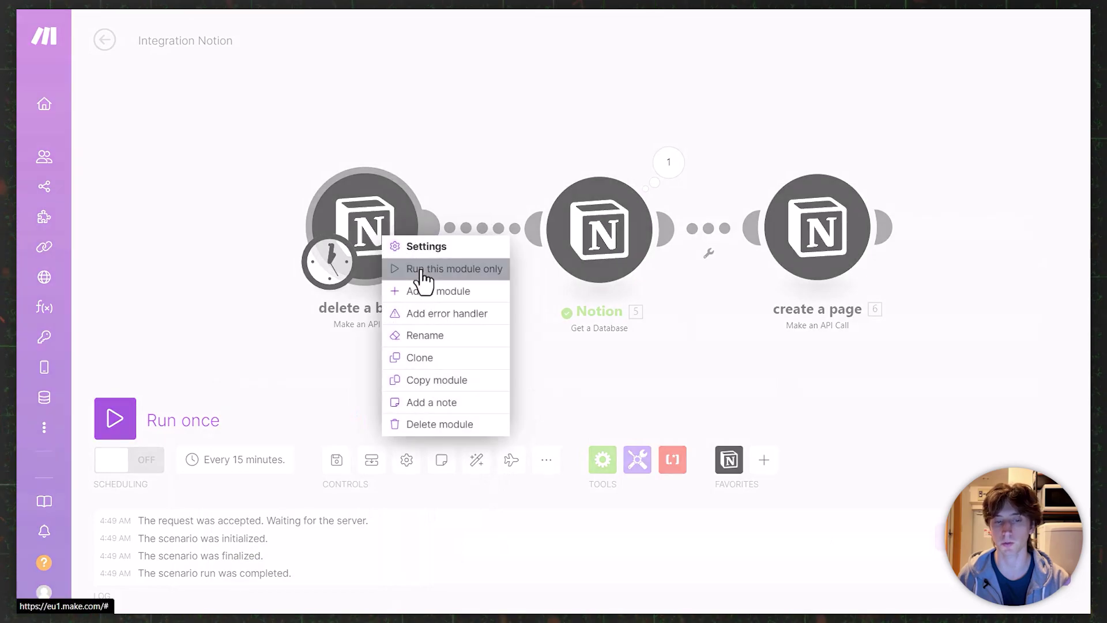
left_click(416, 270)
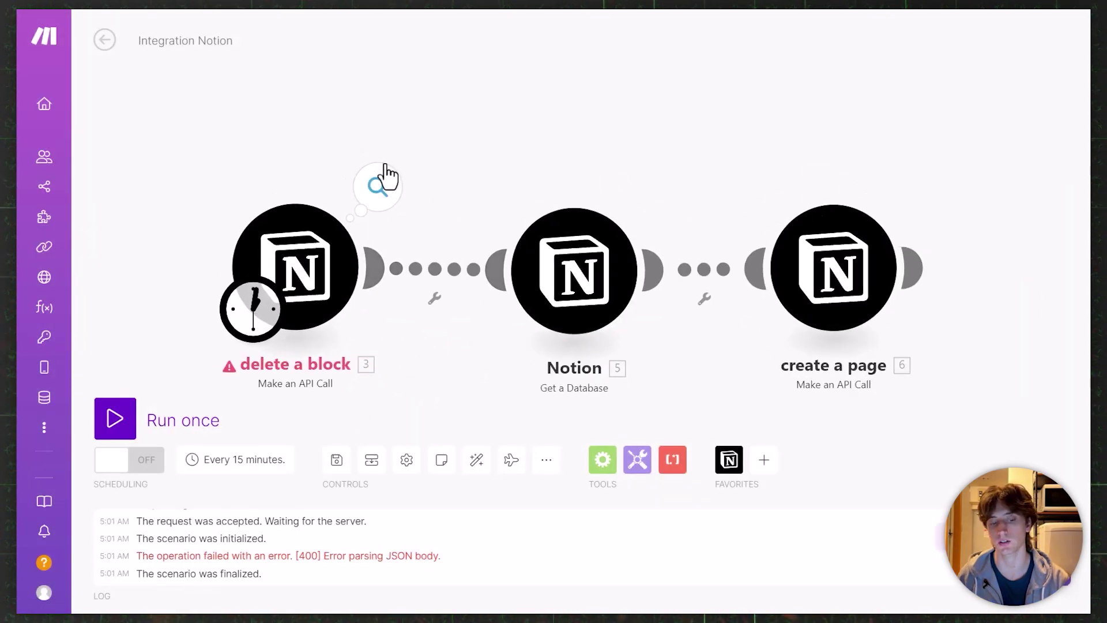
Examine the error details of the delete a block module's operation and close them
left_click(383, 178)
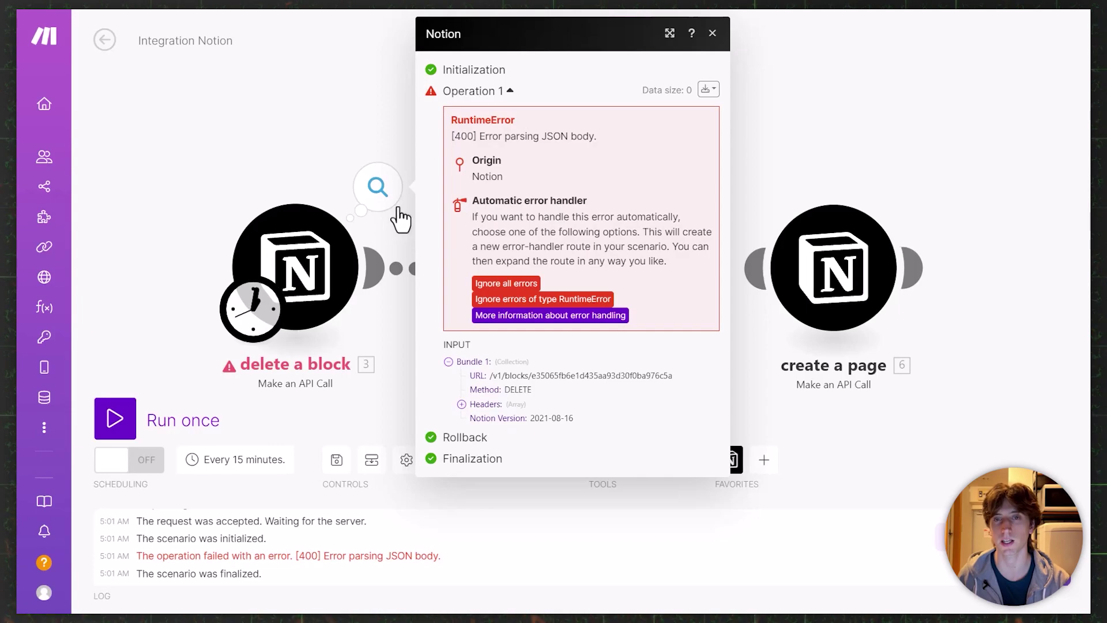
left_click_drag(450, 137, 607, 136)
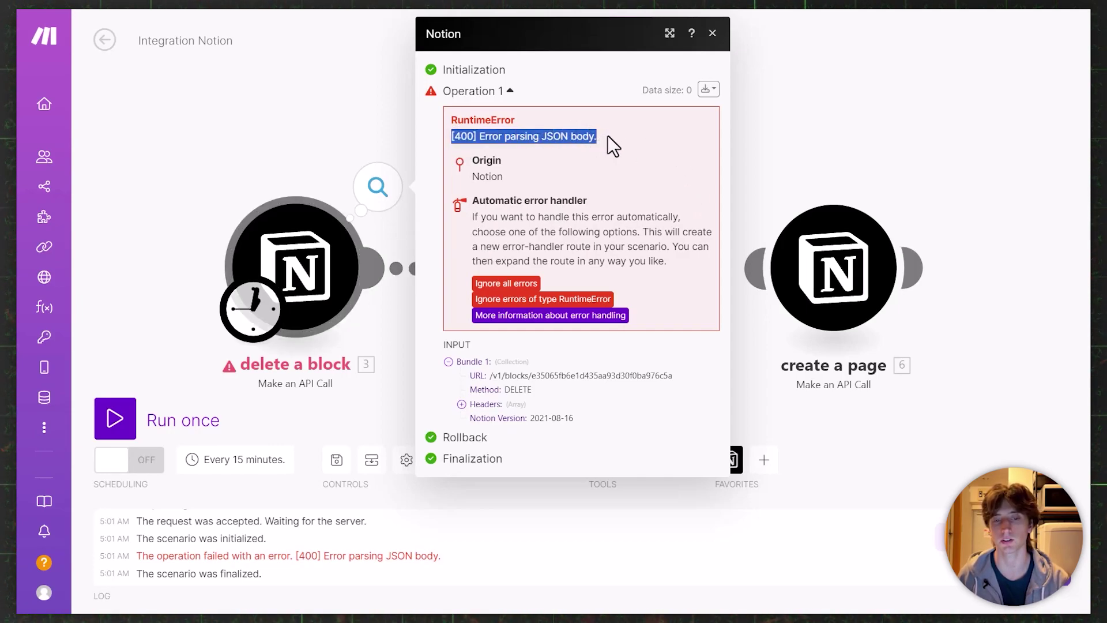
left_click(608, 134)
left_click(713, 33)
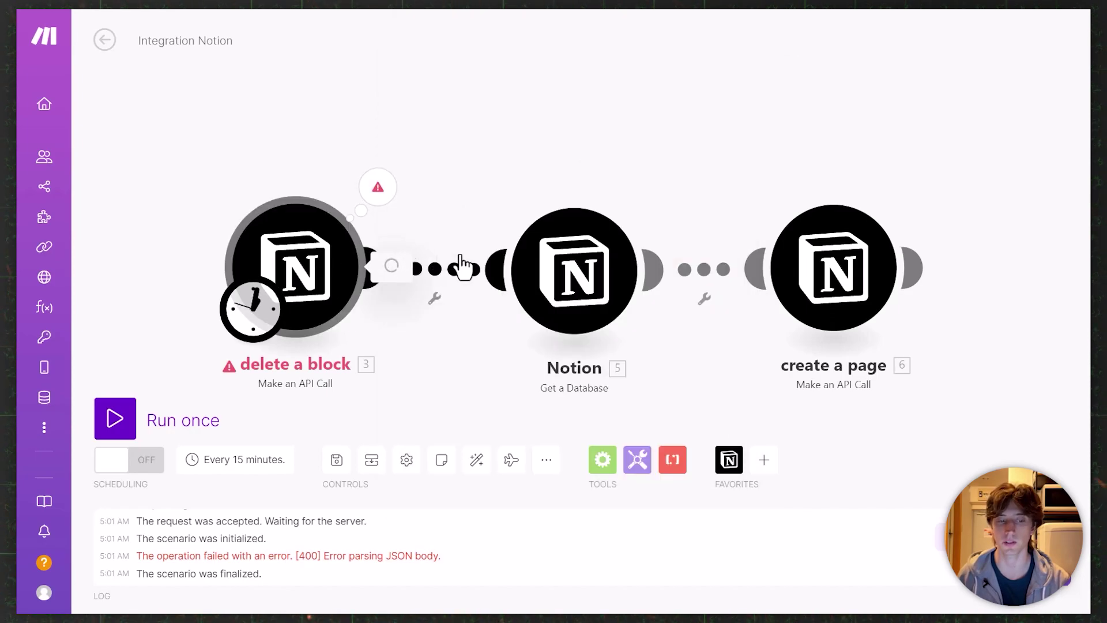
Remove the Content-Type header item from the delete a block module, save its settings and run only that module
scroll(646, 274, "down", 6)
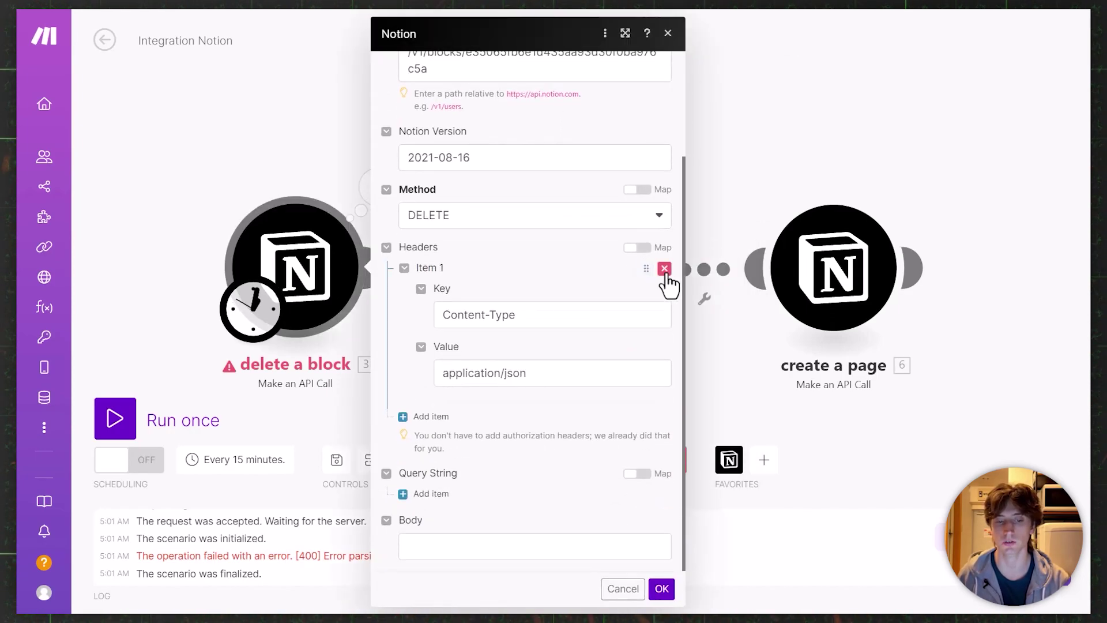
left_click(664, 269)
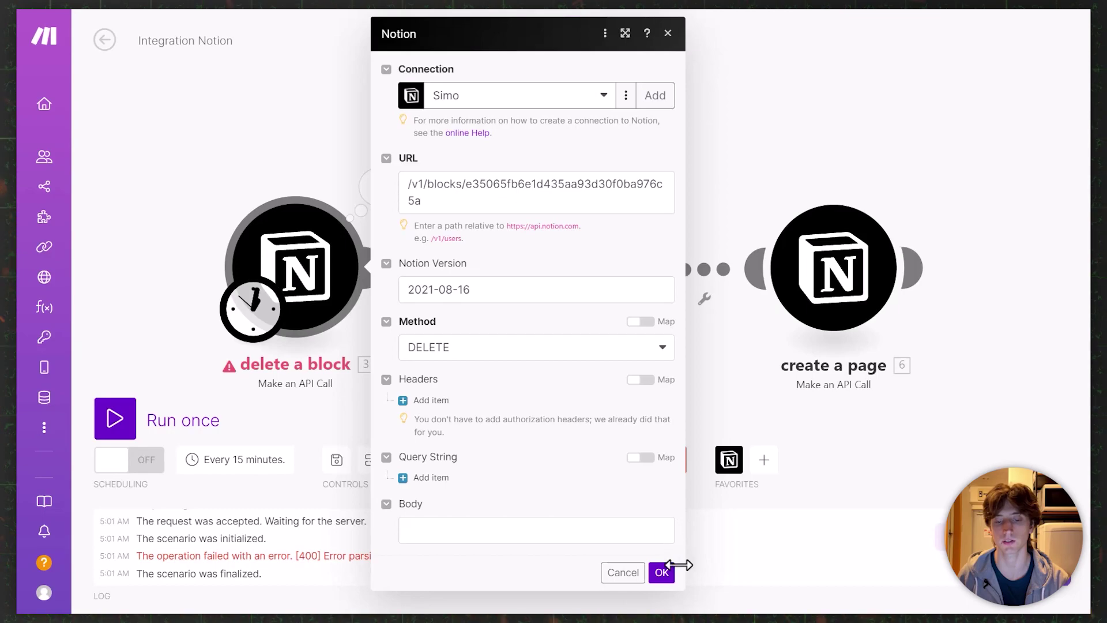
left_click(661, 570)
right_click(324, 268)
left_click(379, 299)
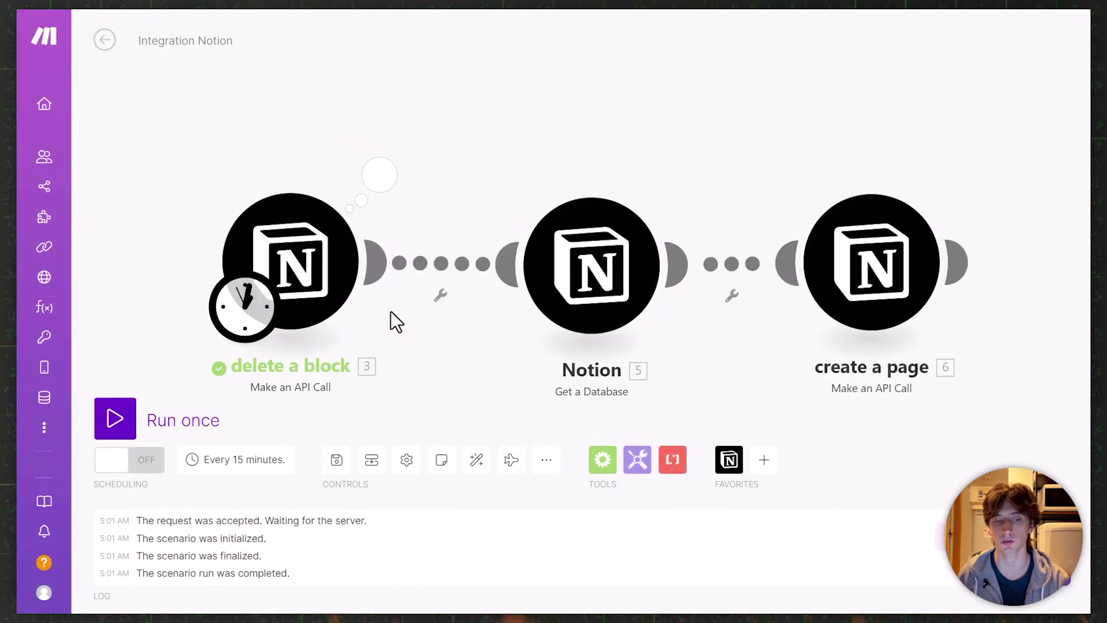
Inspect the delete a block run's output, including the body's object type, ID, parent and last edited time, and the response headers
left_click(376, 179)
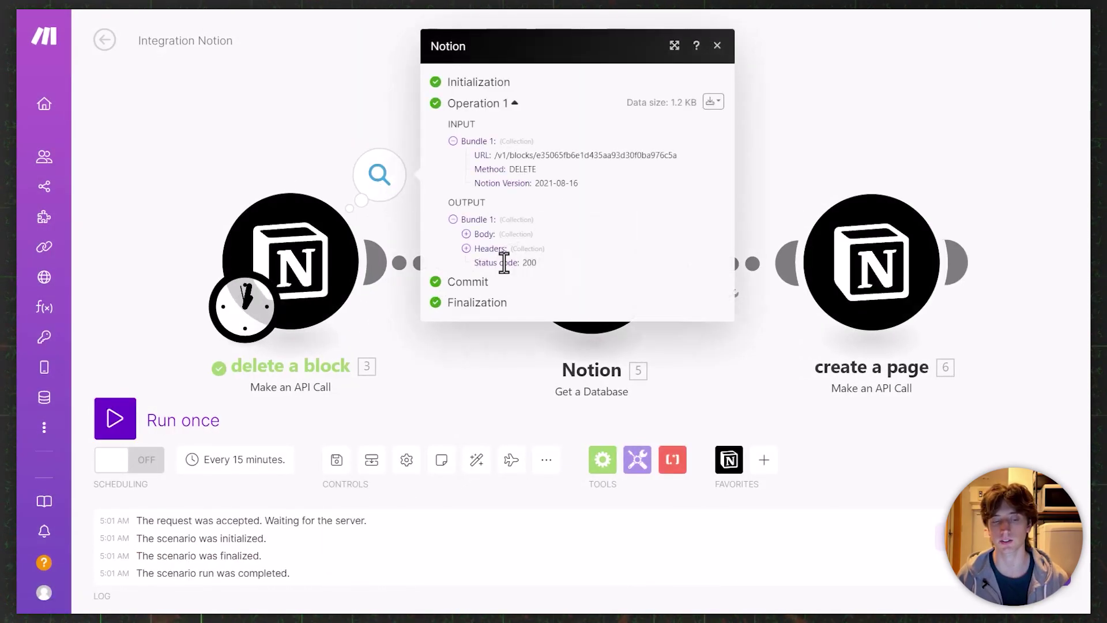
left_click(486, 233)
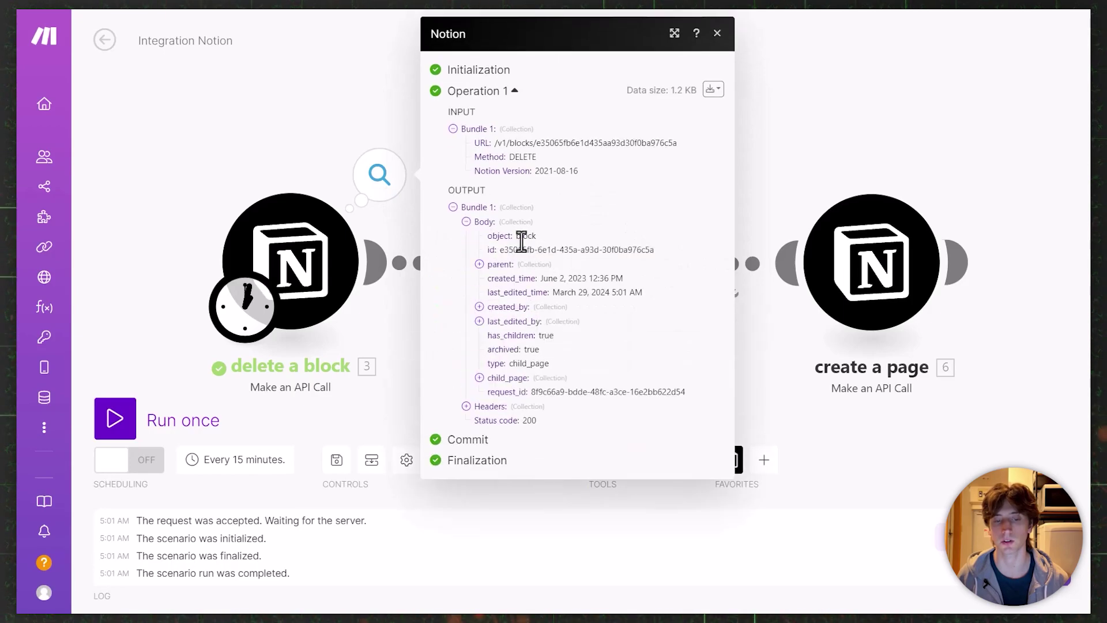
left_click_drag(515, 238, 654, 249)
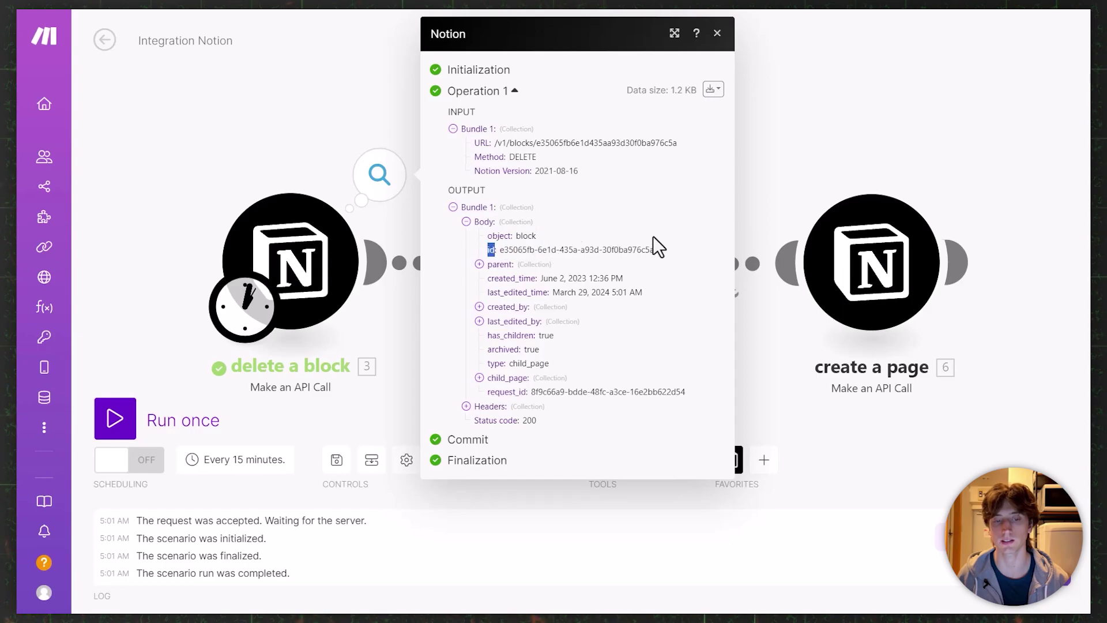
left_click(497, 265)
left_click_drag(549, 292, 705, 292)
left_click(497, 406)
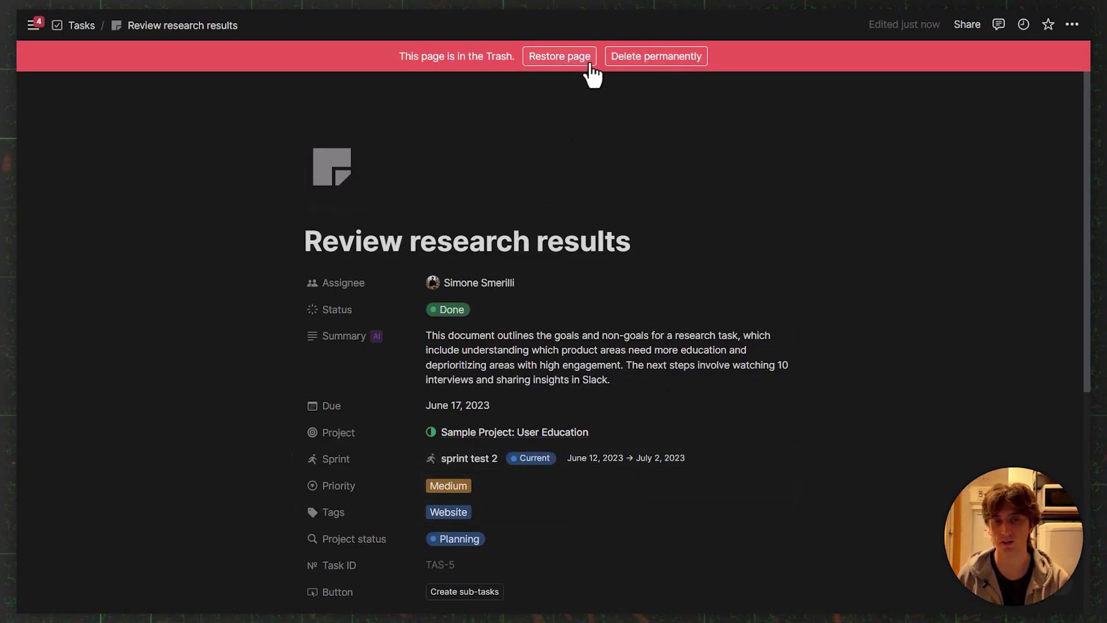
Check the Review research results page in Notion and go back to its Tasks database
mouse_move(23, 93)
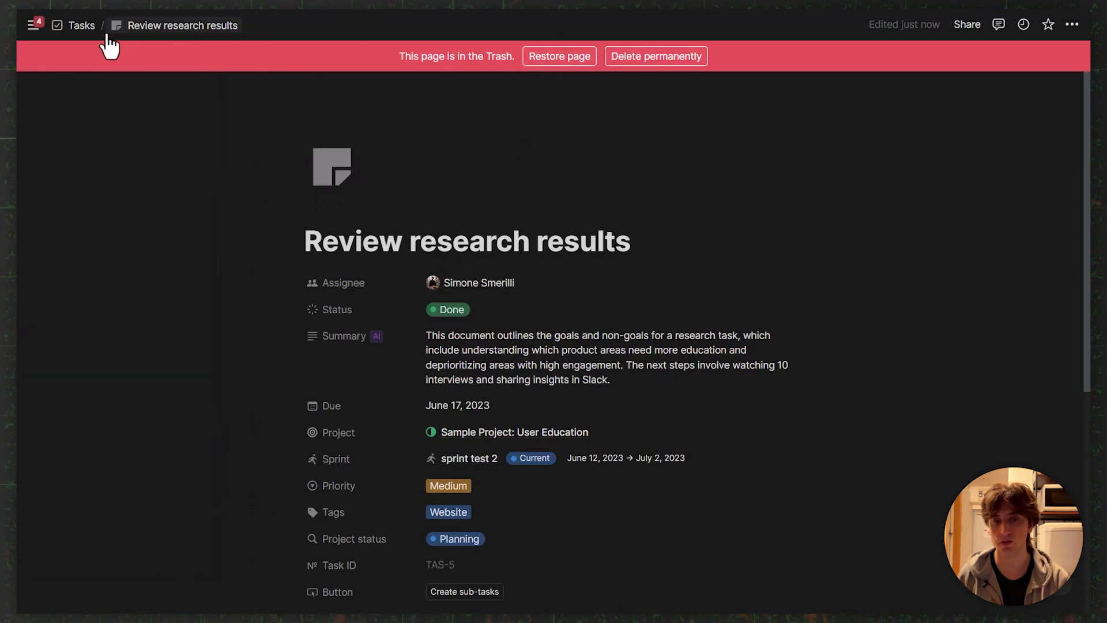
left_click(105, 42)
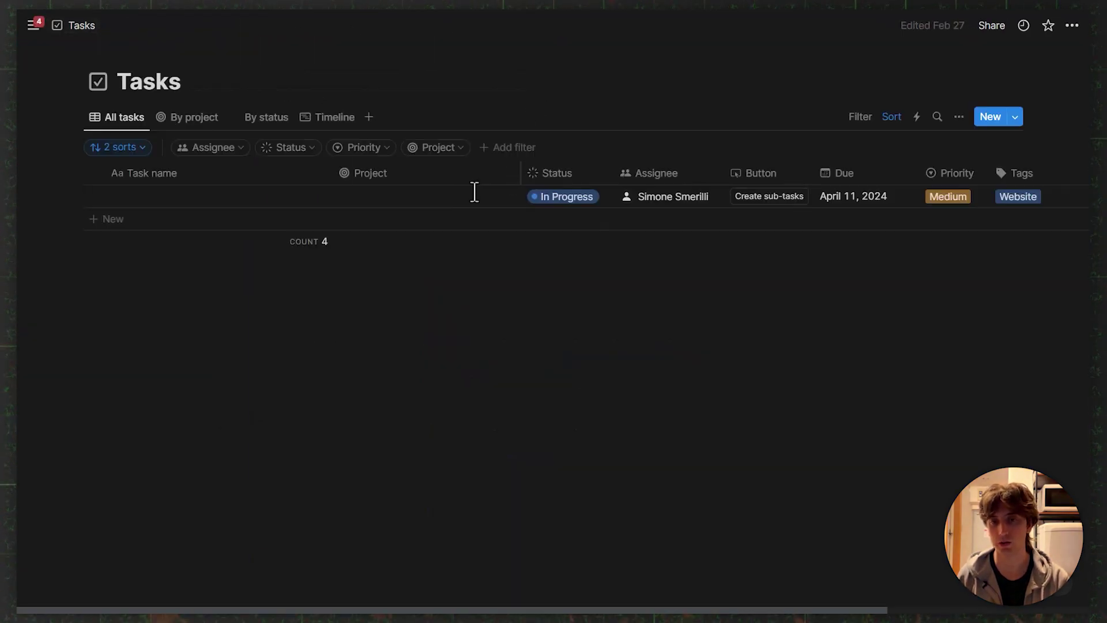
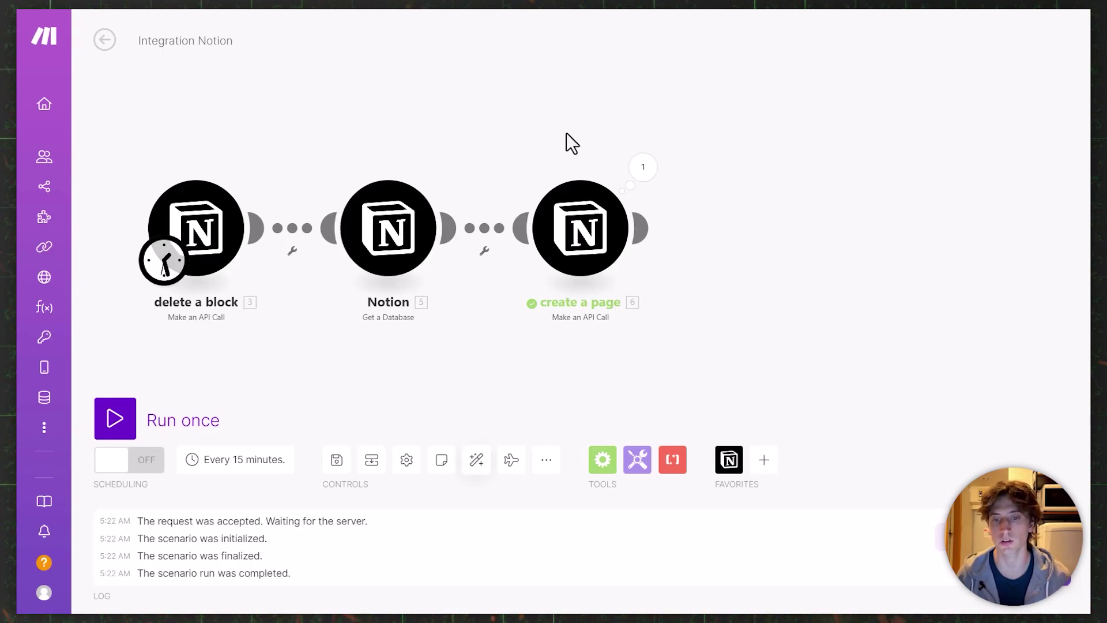
key("ctrl+Tab")
key("ctrl+Tab")
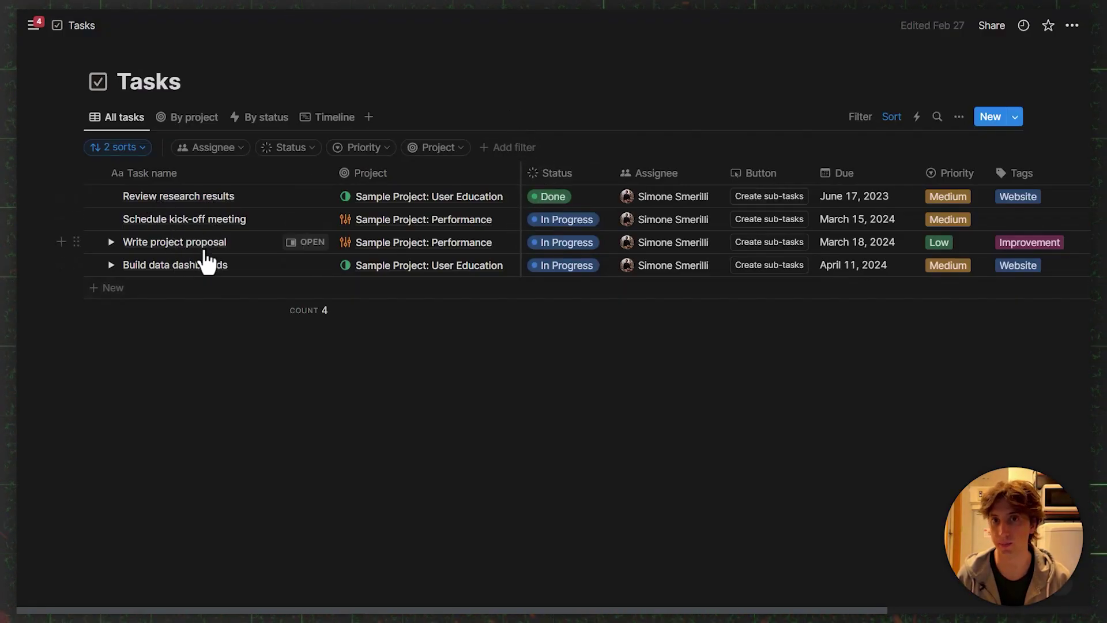
Examine the Create a page endpoint in the Notion API reference, covering its URL, body parameters such as children, required header and responses
key("ctrl+shift+Tab")
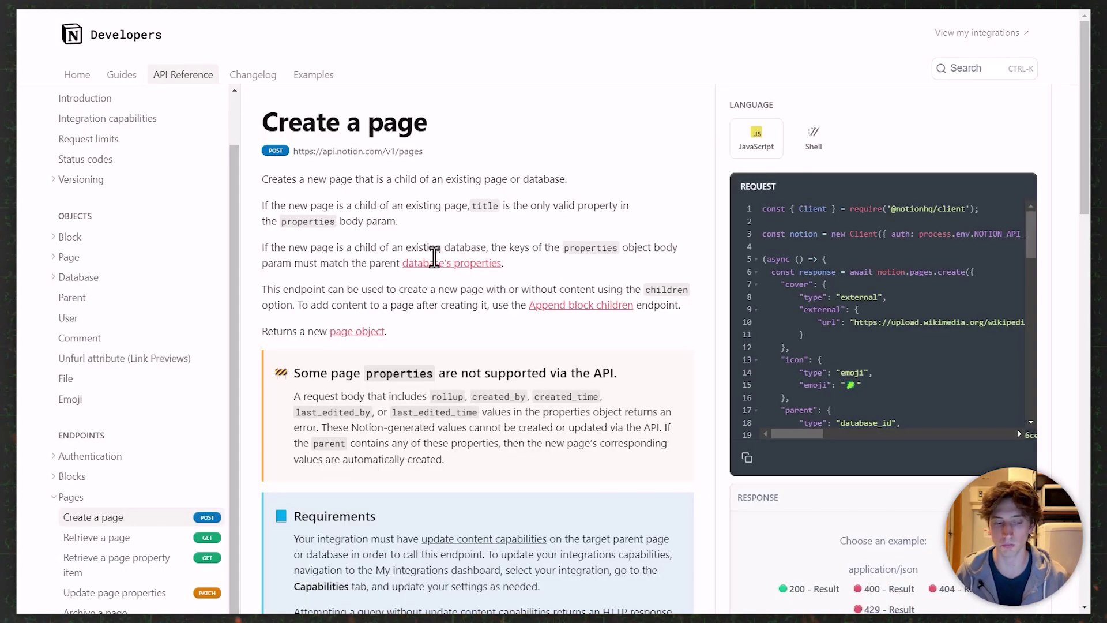
scroll(118, 475, "down", 1)
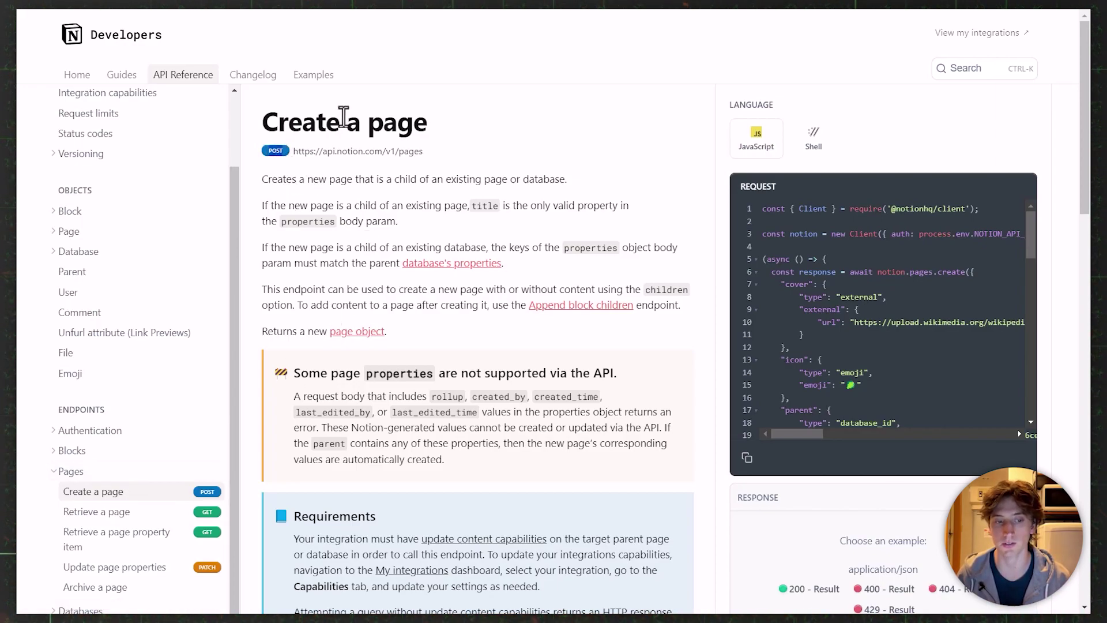
left_click_drag(382, 151, 424, 151)
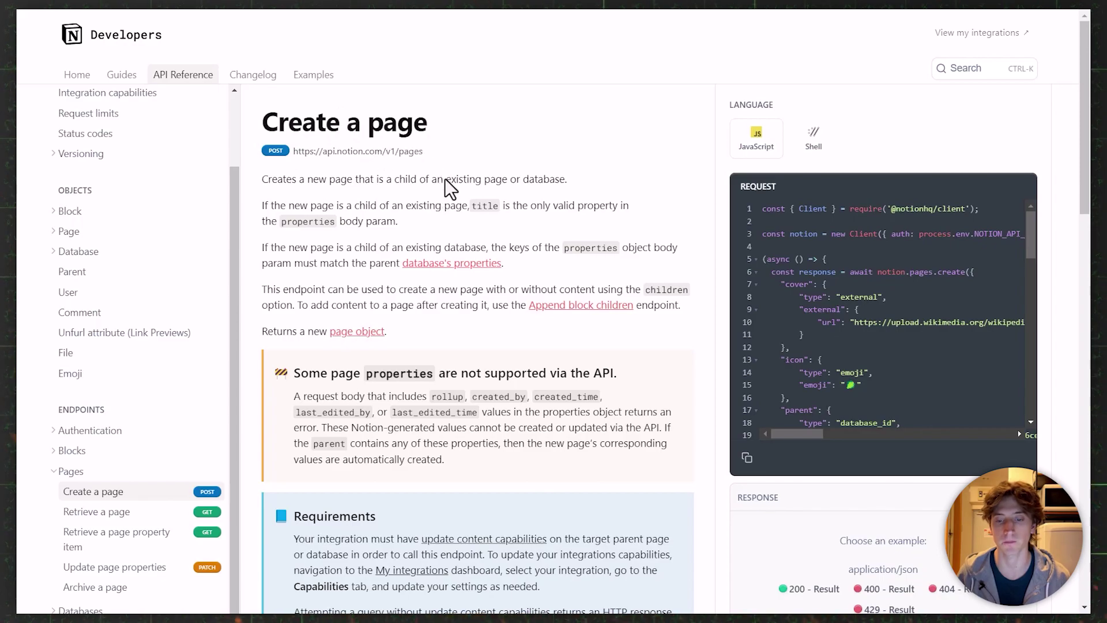
scroll(445, 188, "down", 8)
scroll(445, 188, "down", 1)
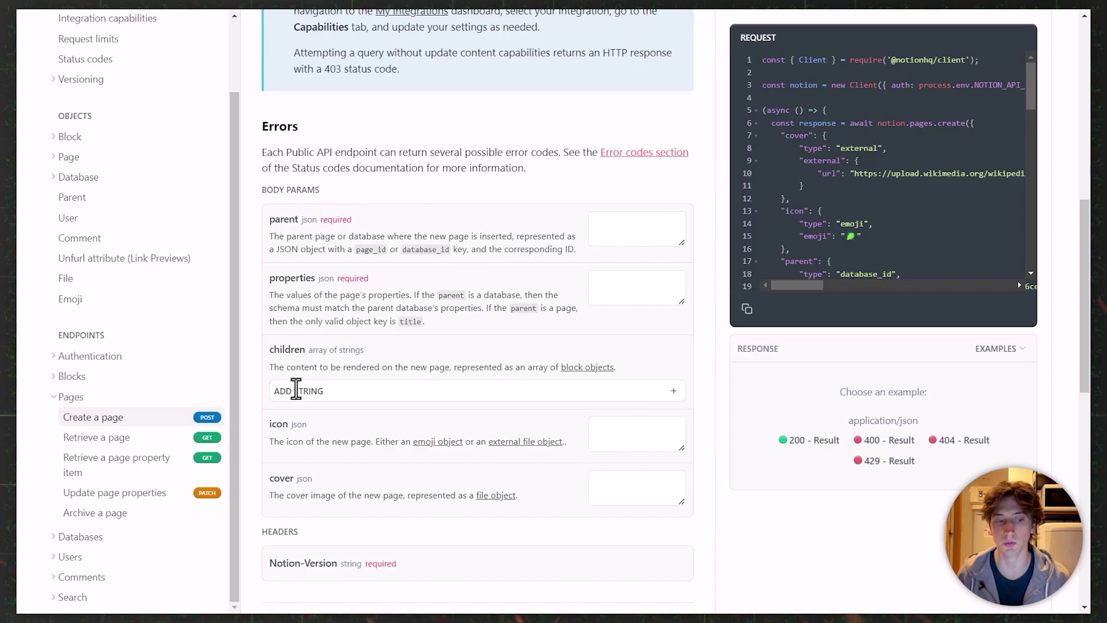
left_click(273, 346)
left_click_drag(270, 349, 306, 348)
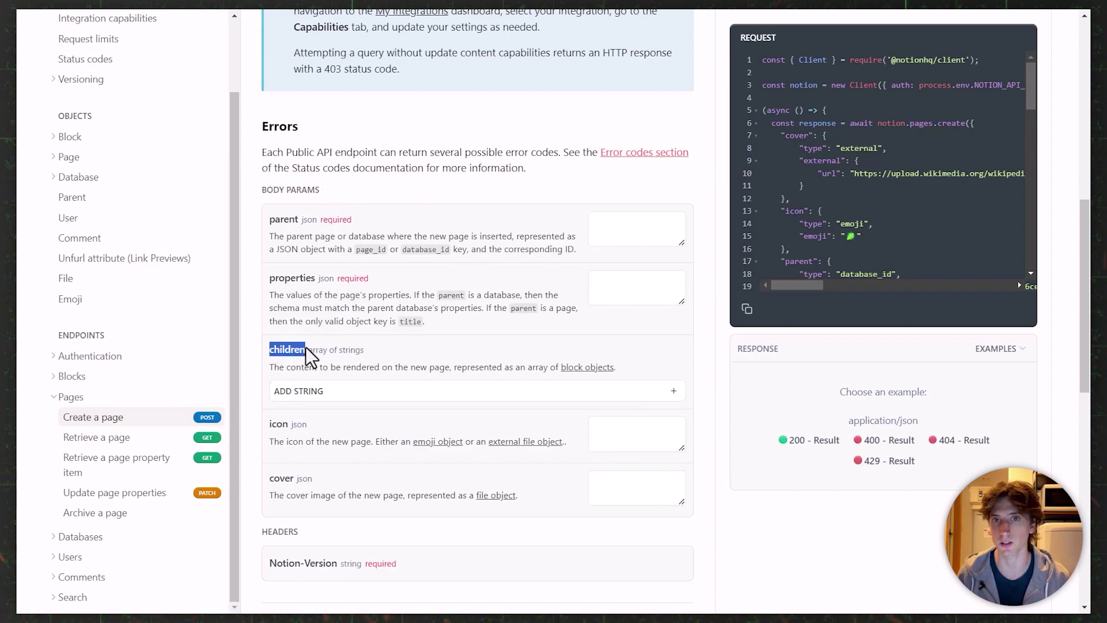
left_click(406, 166)
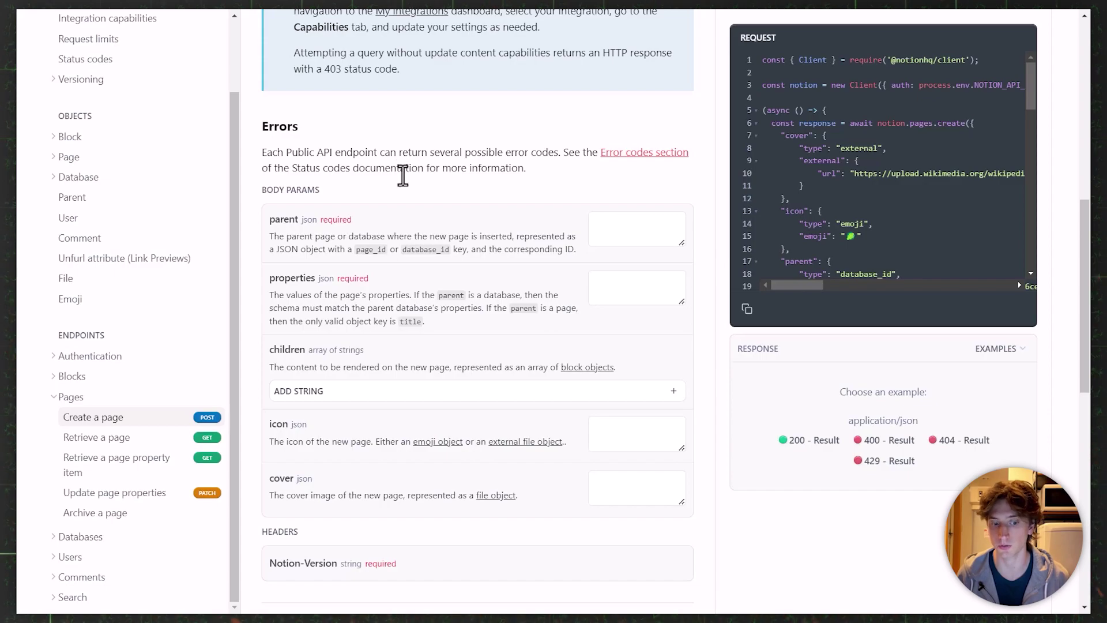
scroll(447, 250, "down", 2)
scroll(451, 264, "down", 2)
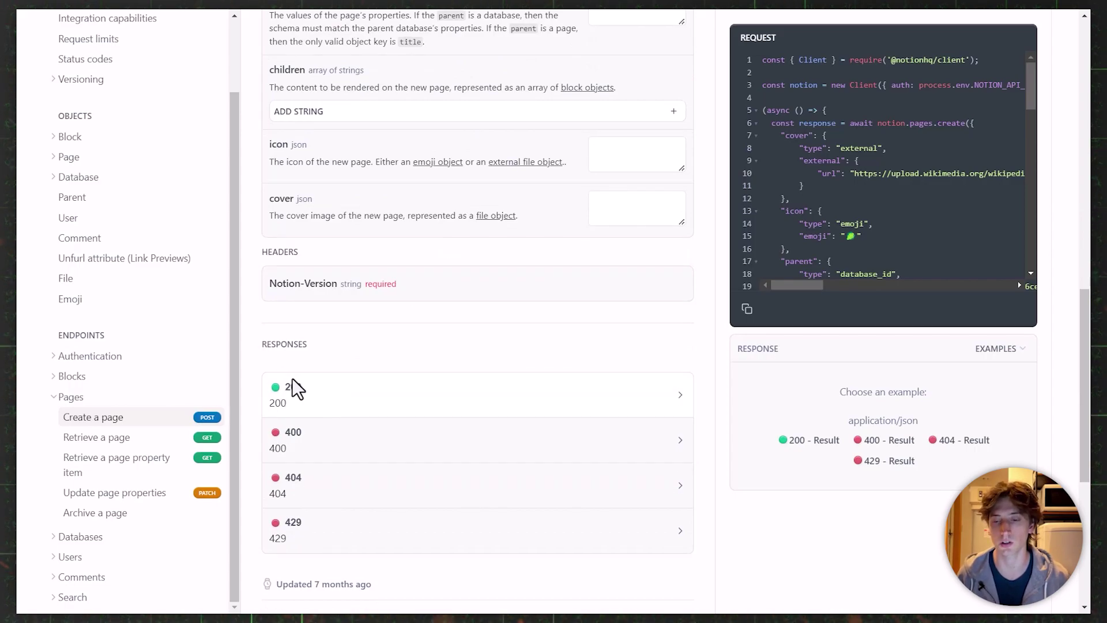
Examine the JavaScript request example for Create a page, from the client setup lines through the cover, icon and parent objects
scroll(346, 358, "up", 5)
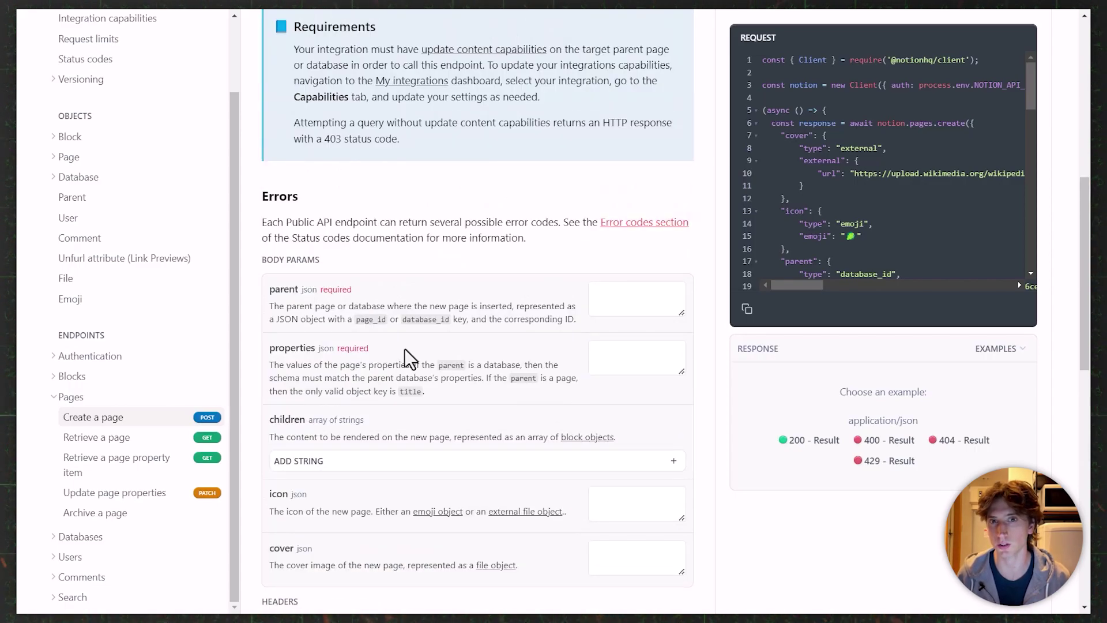
scroll(407, 347, "up", 2)
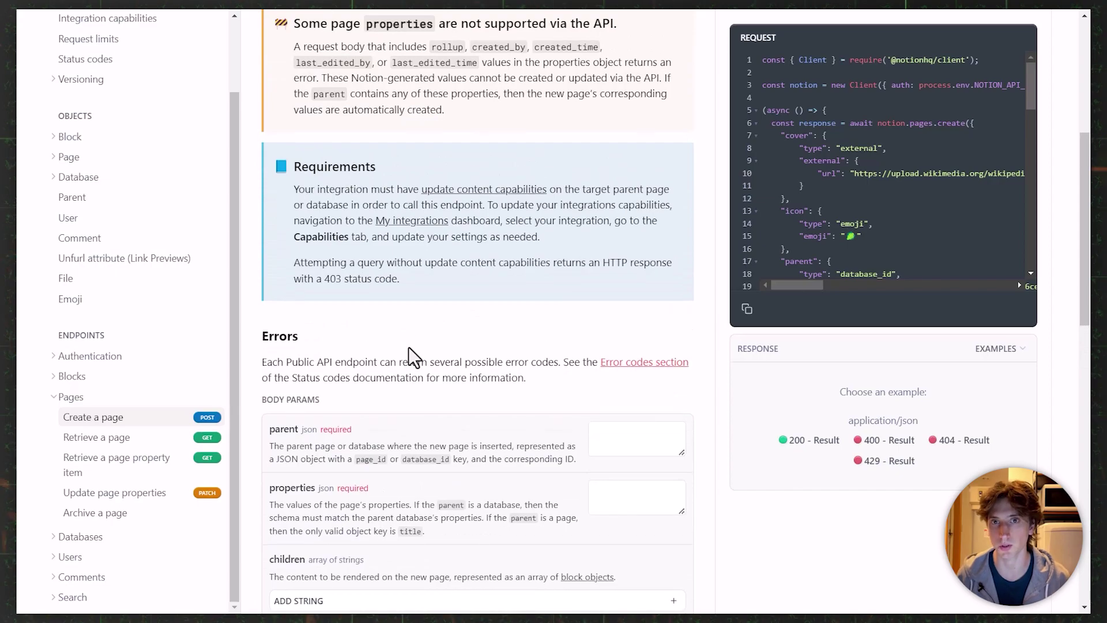
scroll(408, 347, "up", 4)
scroll(612, 284, "up", 1)
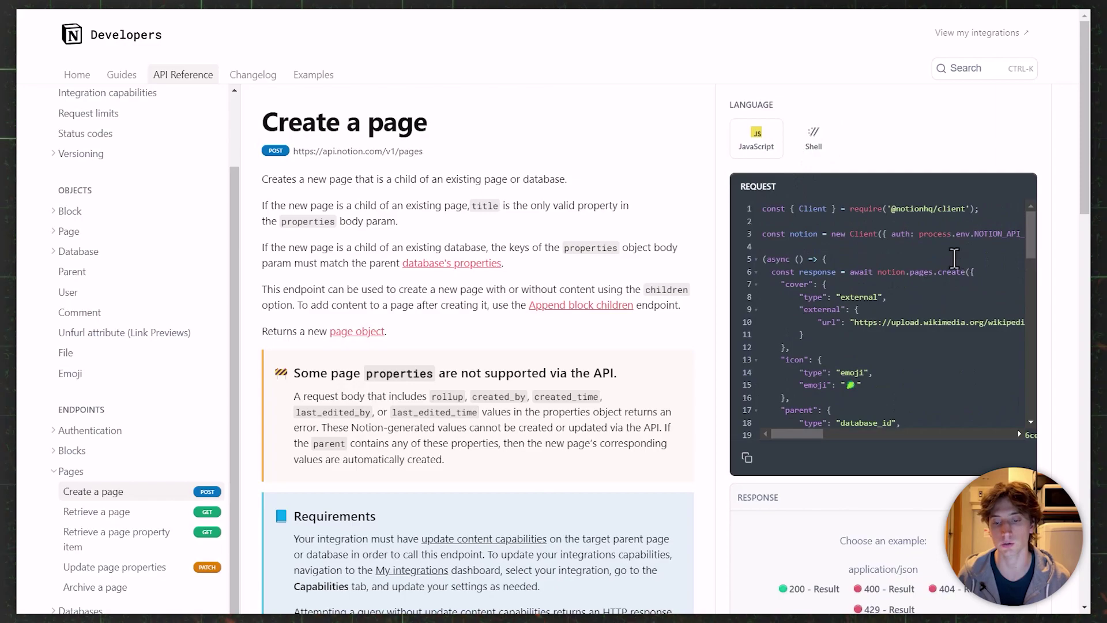
left_click_drag(761, 208, 965, 277)
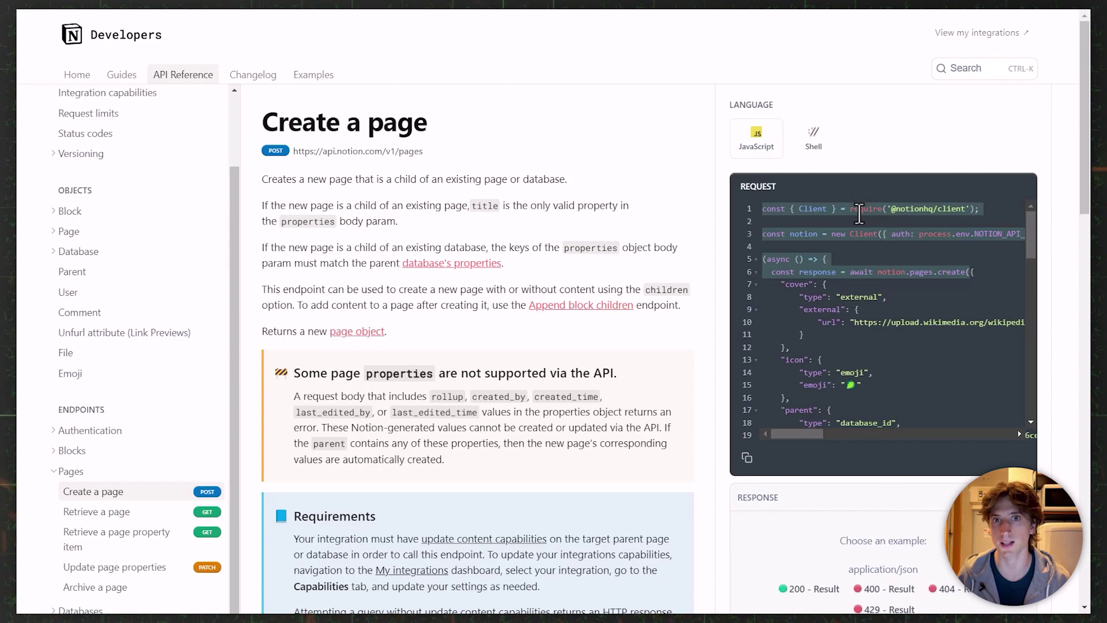
left_click(970, 275)
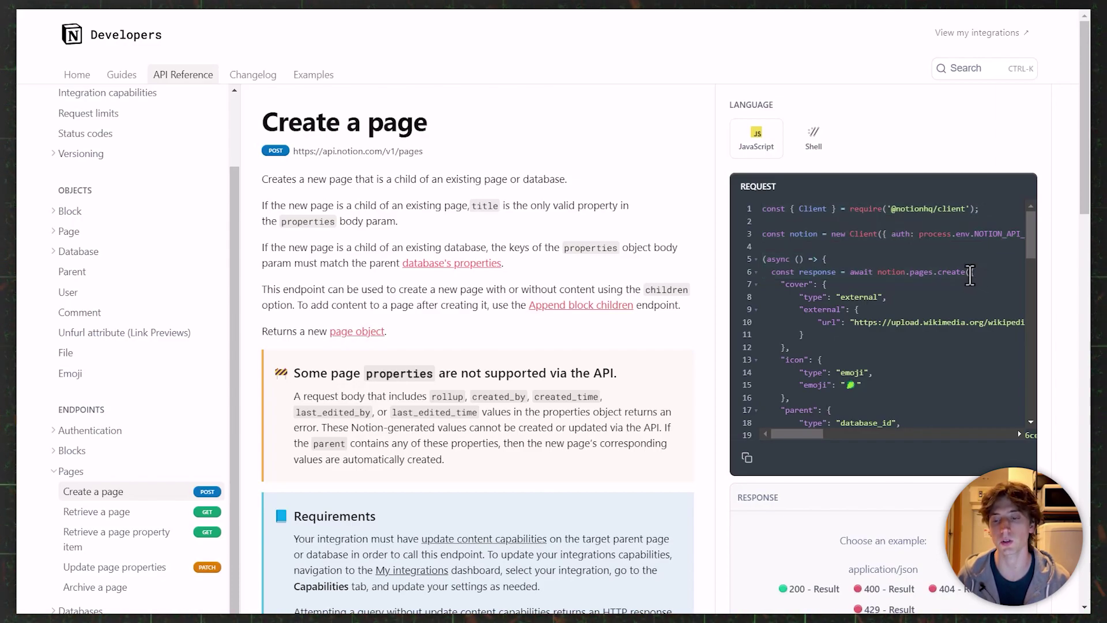
left_click_drag(974, 274, 872, 384)
scroll(870, 381, "down", 4)
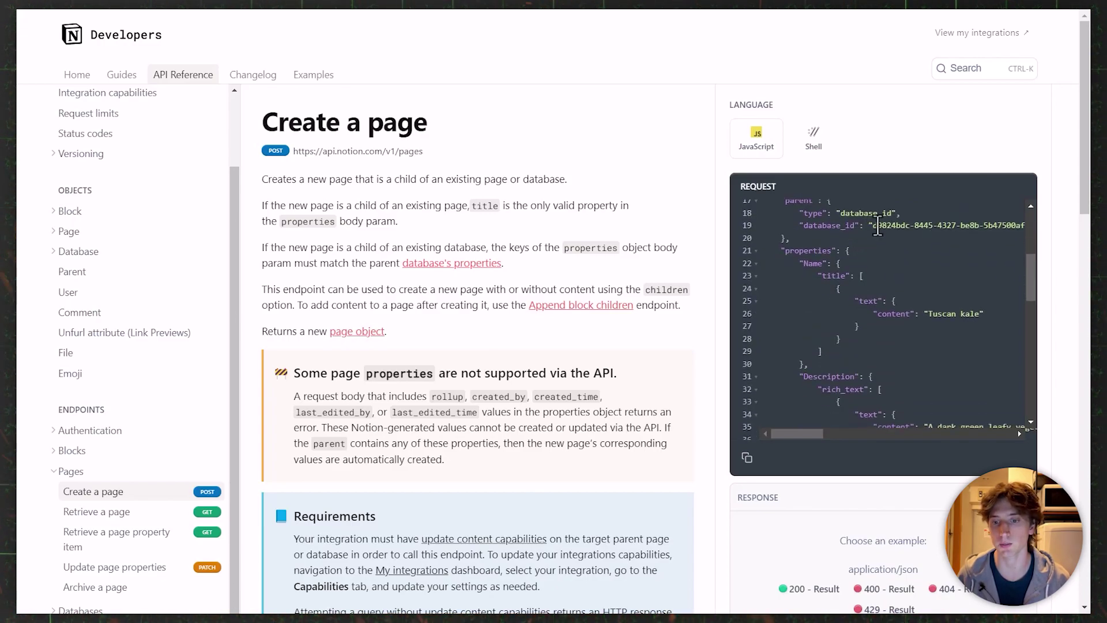
Examine the properties object in the request example, focusing on the Name property's title, text and content structure
left_click_drag(780, 250, 850, 253)
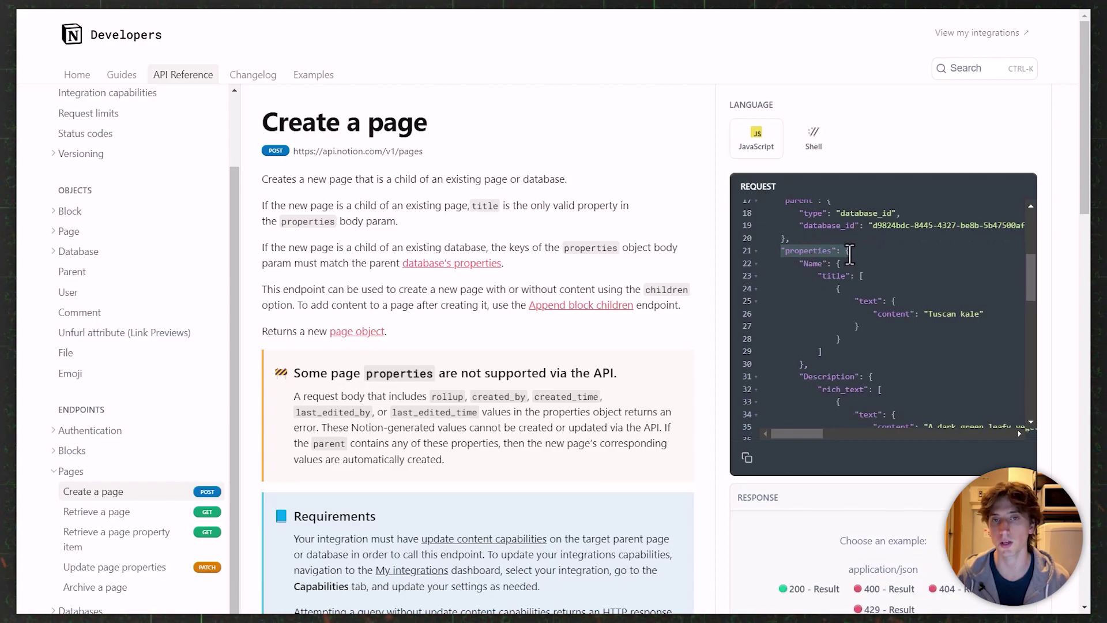
left_click_drag(850, 254, 819, 264)
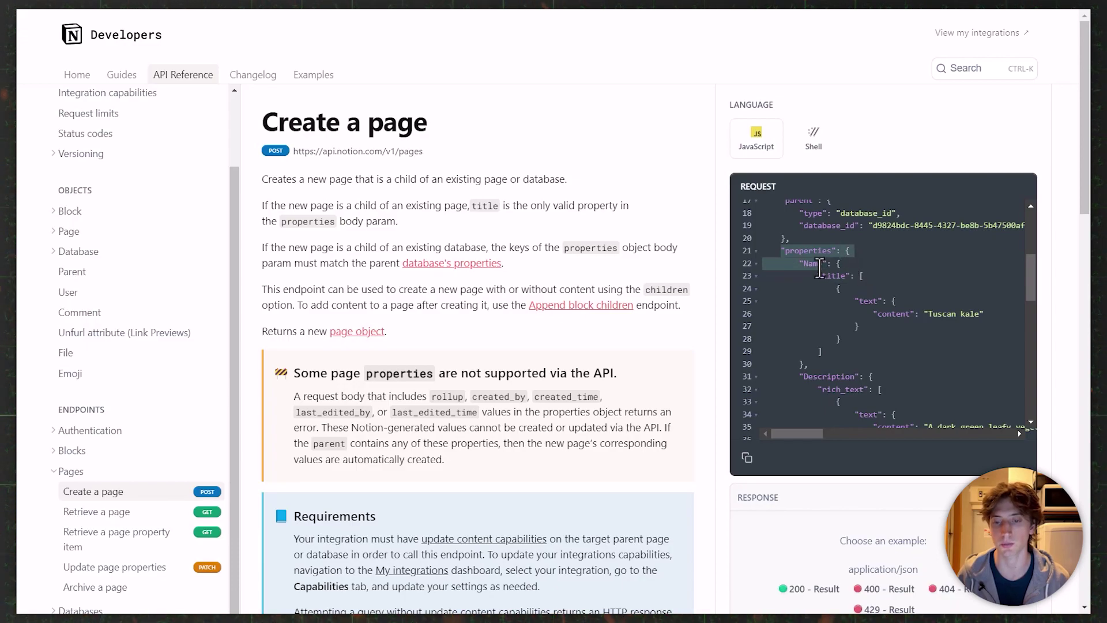
left_click(818, 263)
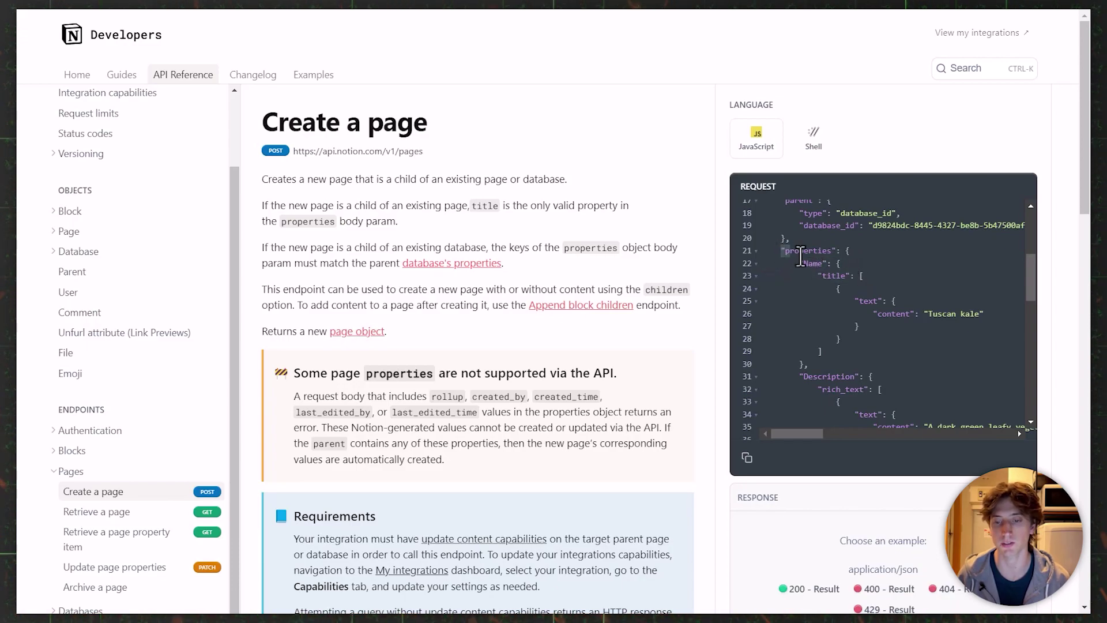
left_click_drag(799, 263, 839, 283)
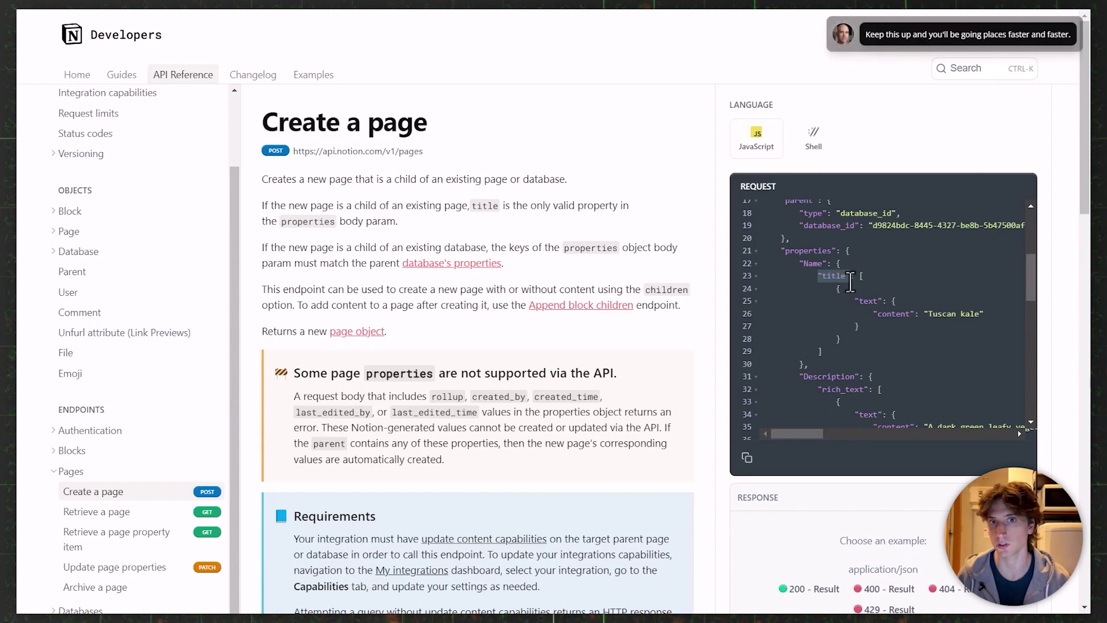
left_click_drag(854, 301, 877, 301)
left_click_drag(815, 276, 957, 327)
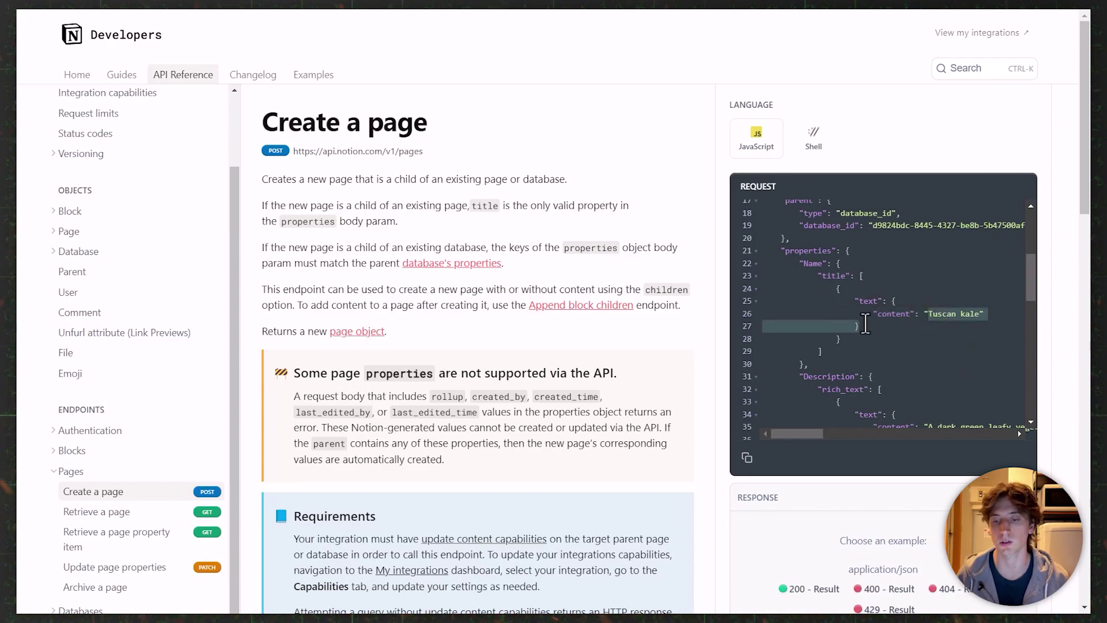
Examine the Description property in the request example, including its rich_text array and content key
scroll(864, 323, "down", 2)
left_click_drag(800, 306, 863, 315)
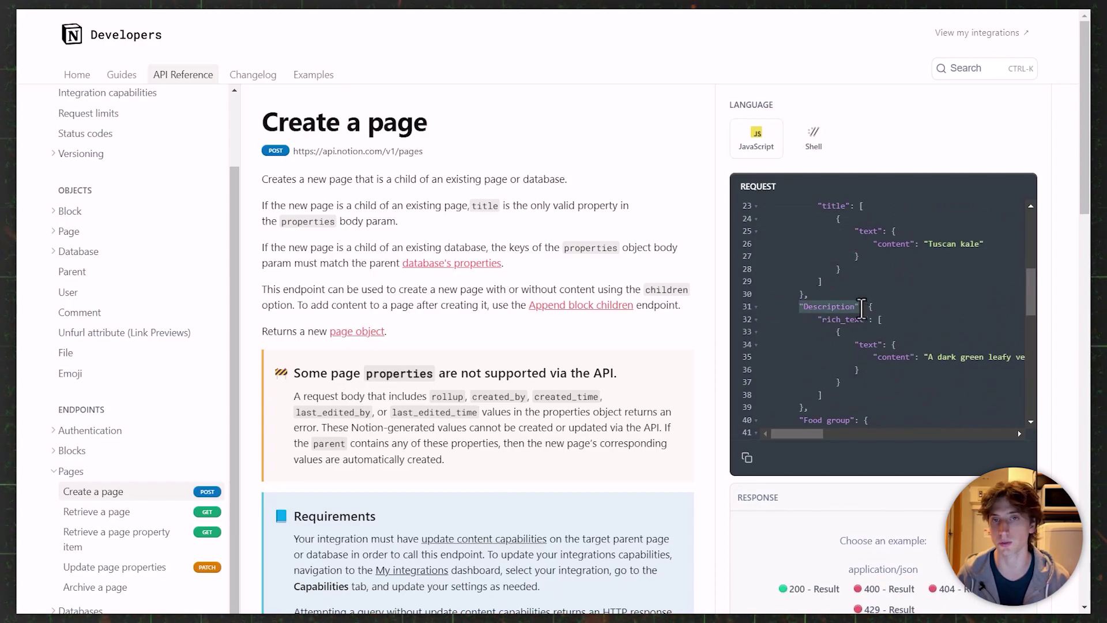
mouse_move(854, 308)
left_mouse_down()
mouse_move(814, 313)
mouse_move(866, 321)
left_mouse_up()
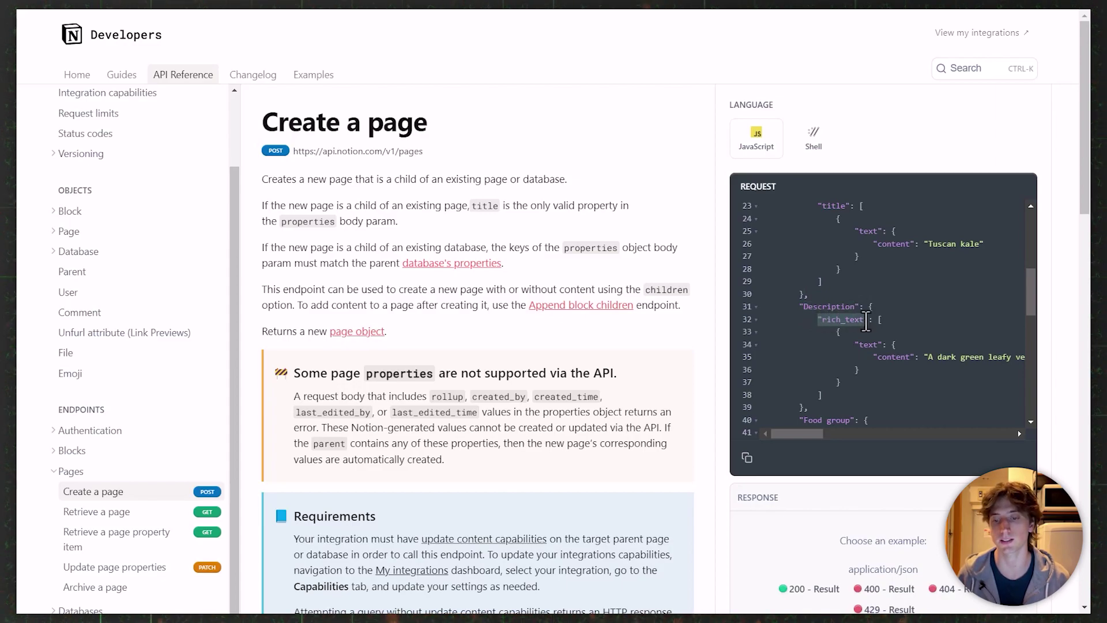
left_click(876, 321)
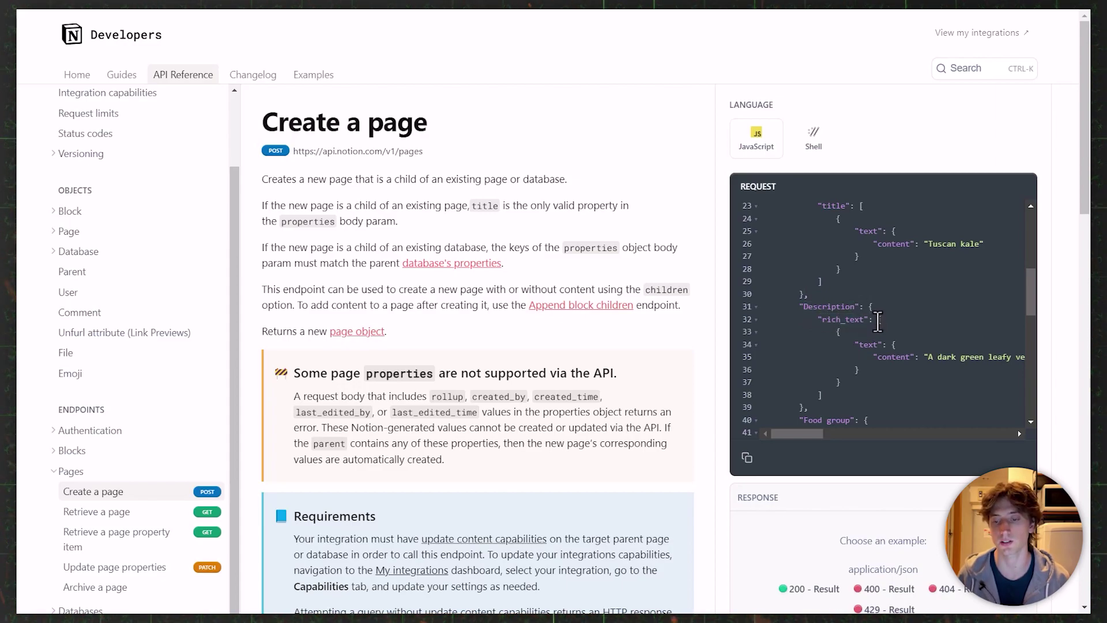
left_click_drag(872, 356, 914, 358)
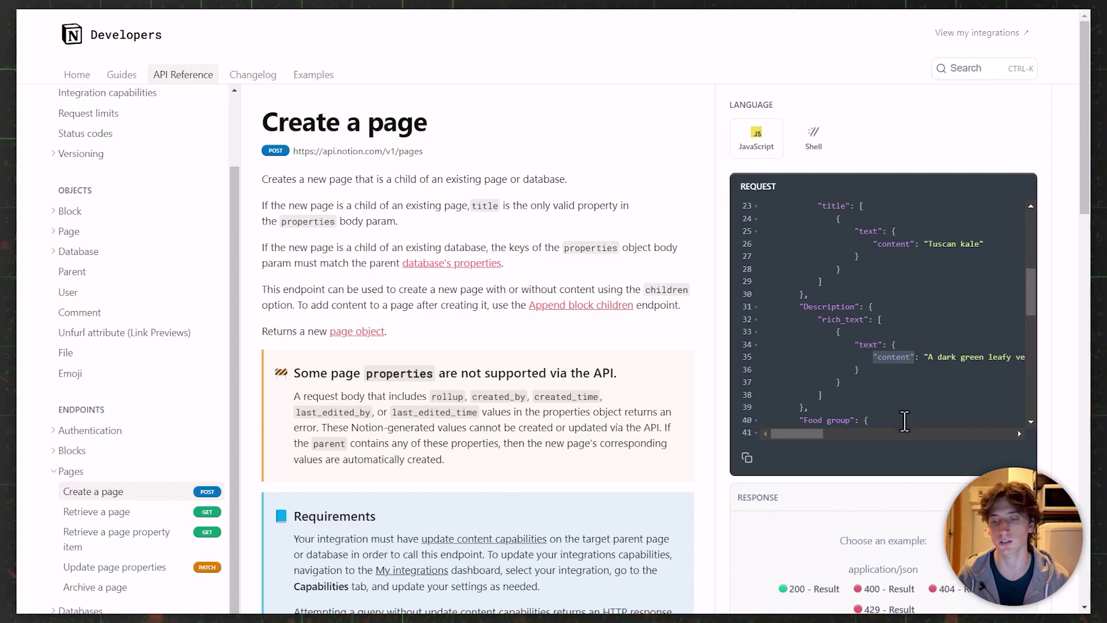
Examine the Food group property's select and name keys, and expand the Database object in the reference navigation
scroll(873, 372, "up", 2)
scroll(863, 353, "down", 4)
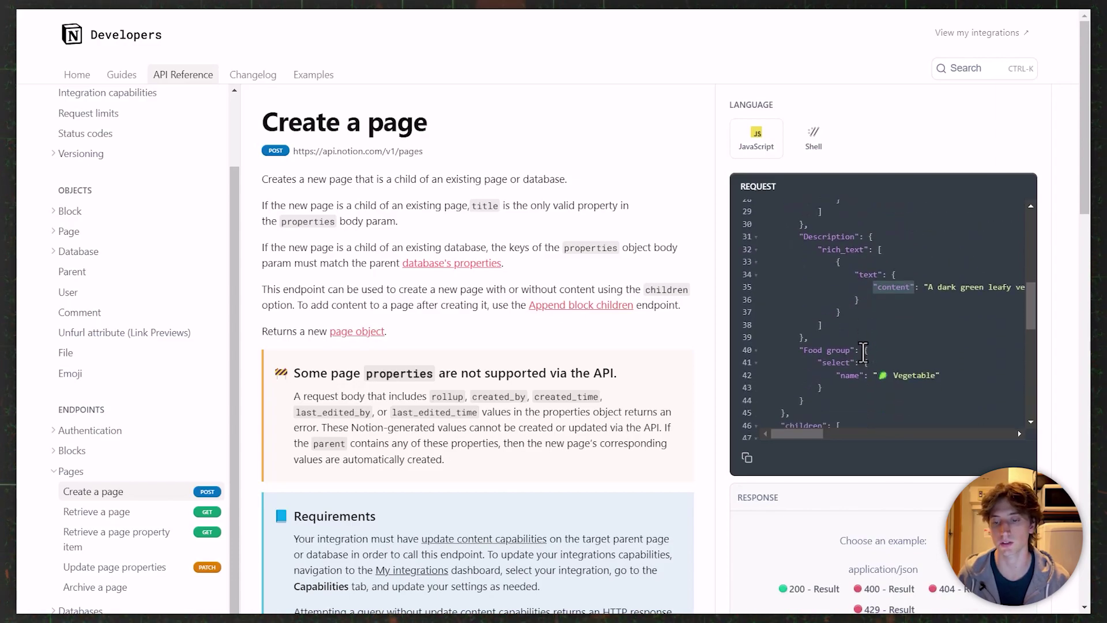
scroll(863, 353, "down", 2)
double_click(827, 295)
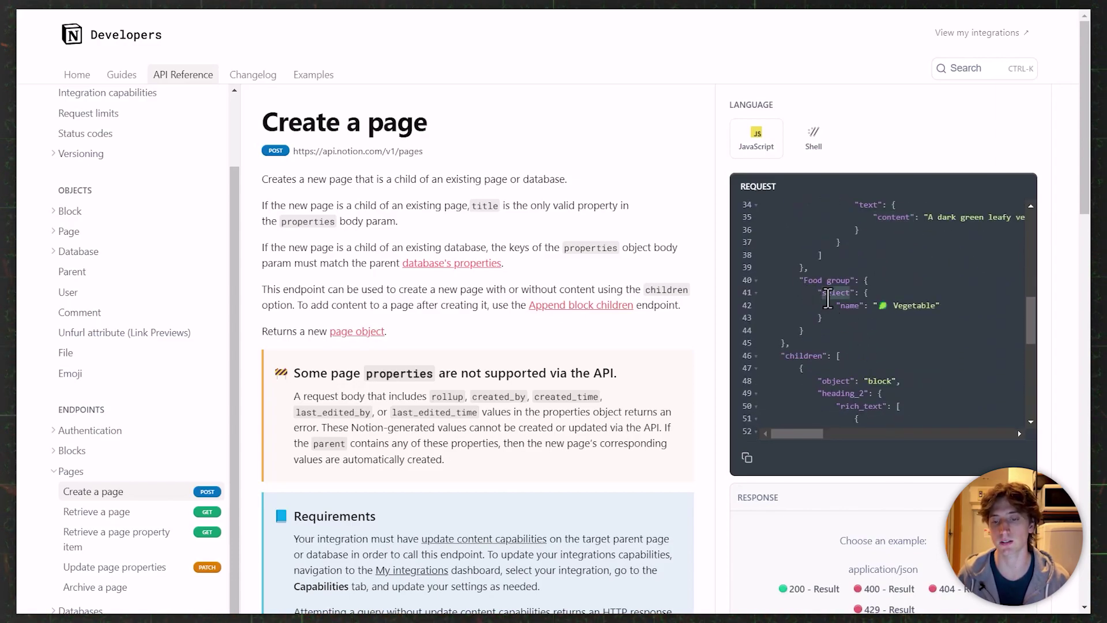
left_click(846, 314)
double_click(850, 306)
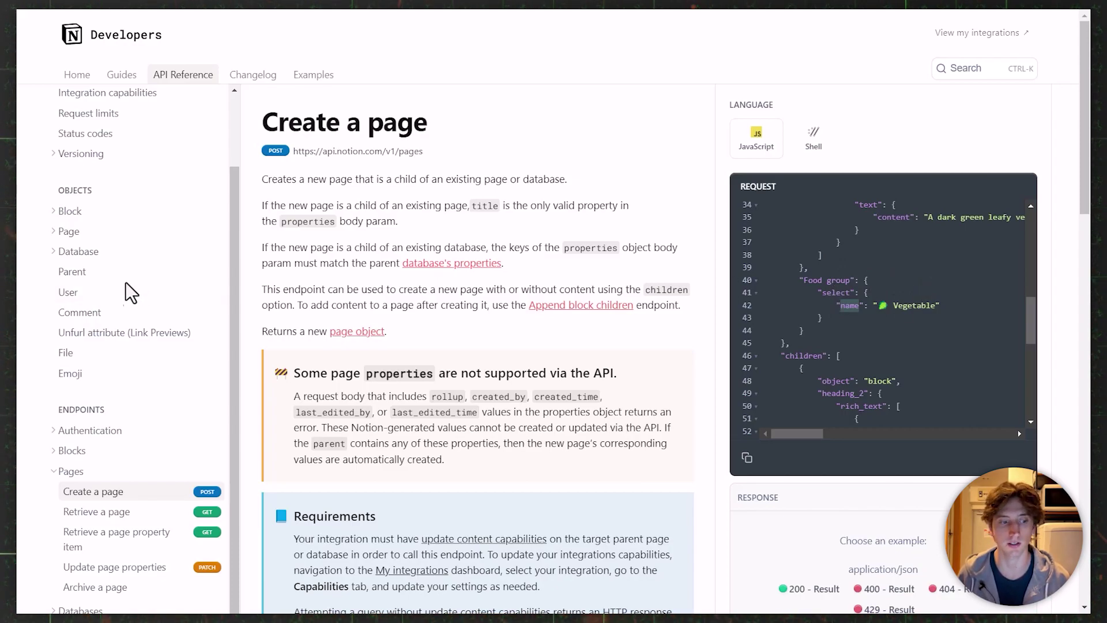
scroll(116, 295, "up", 2)
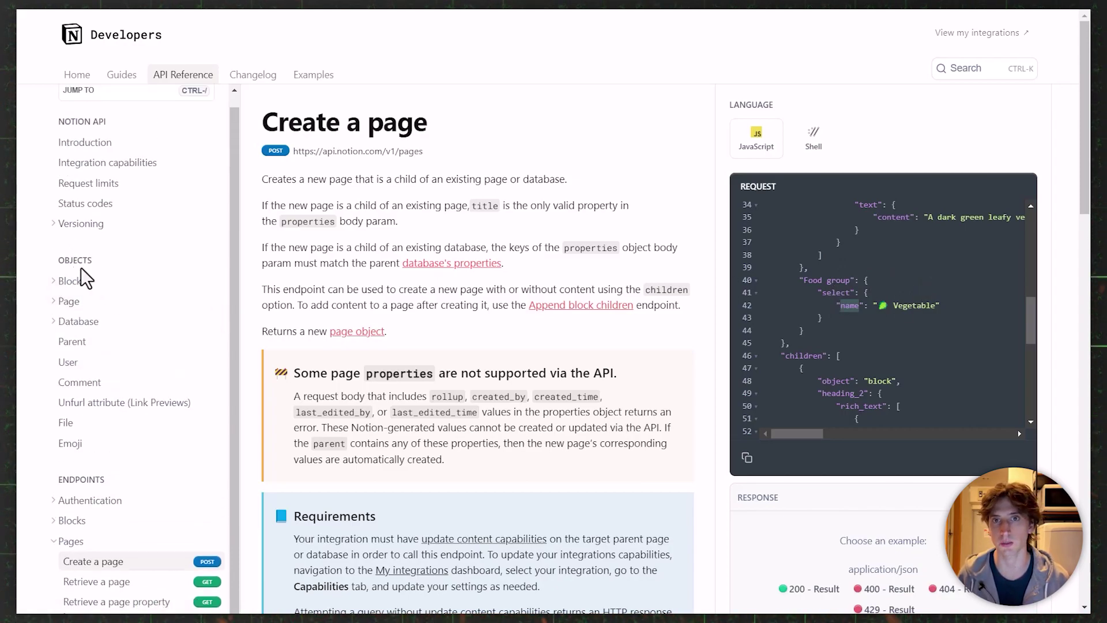
left_click(51, 323)
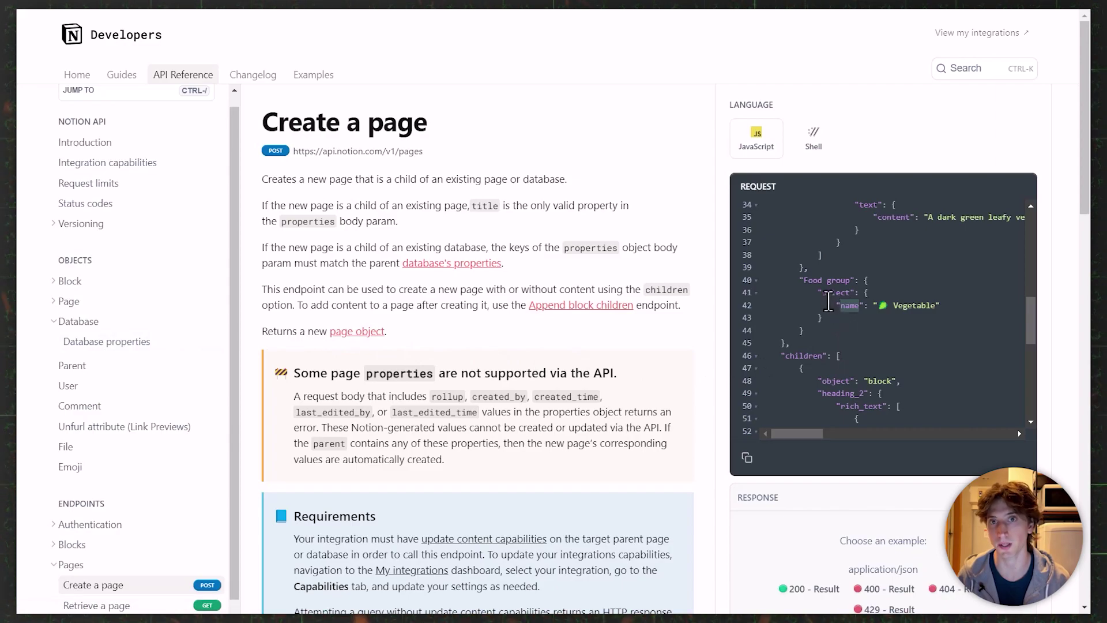
Examine the children array's block object in the request example, and expand the Block object in the reference navigation
scroll(857, 257, "down", 3)
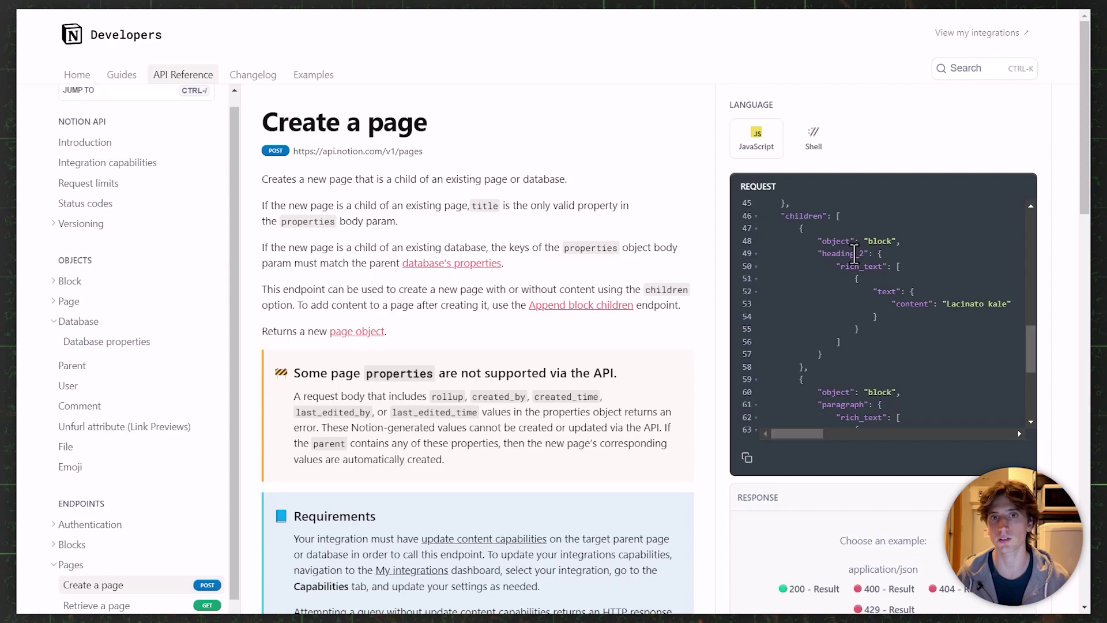
scroll(847, 259, "up", 1)
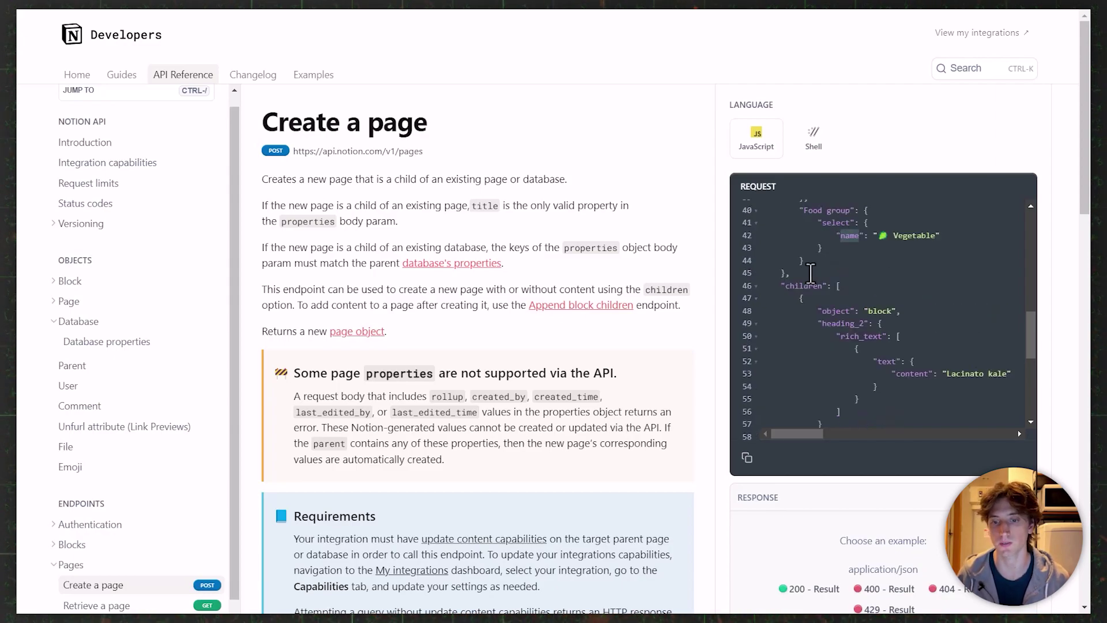
left_click_drag(777, 291, 902, 315)
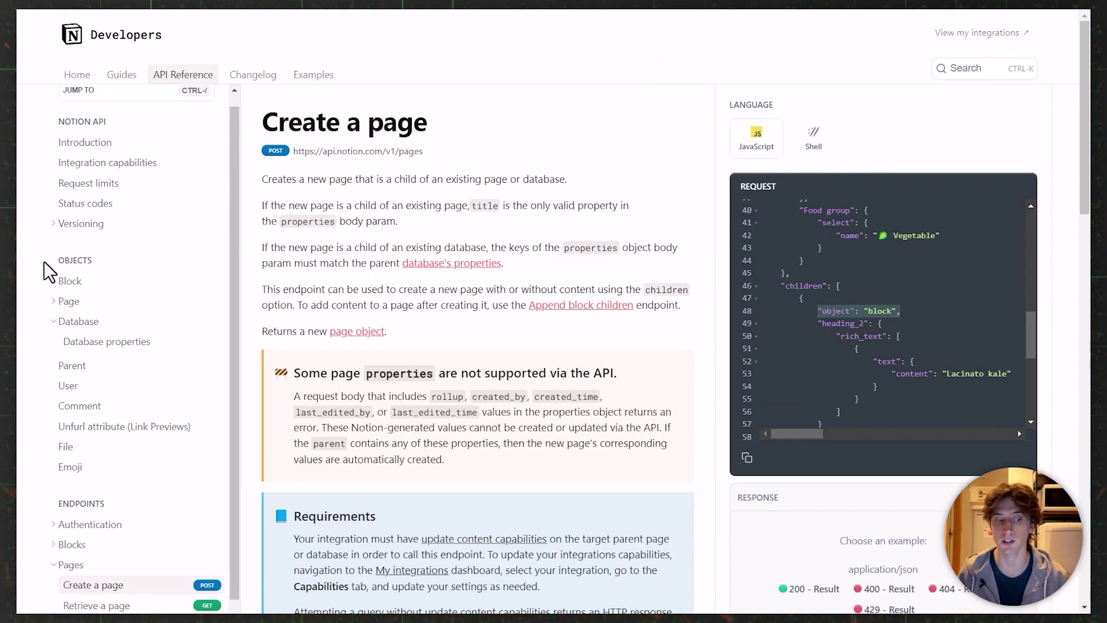
left_click(56, 283)
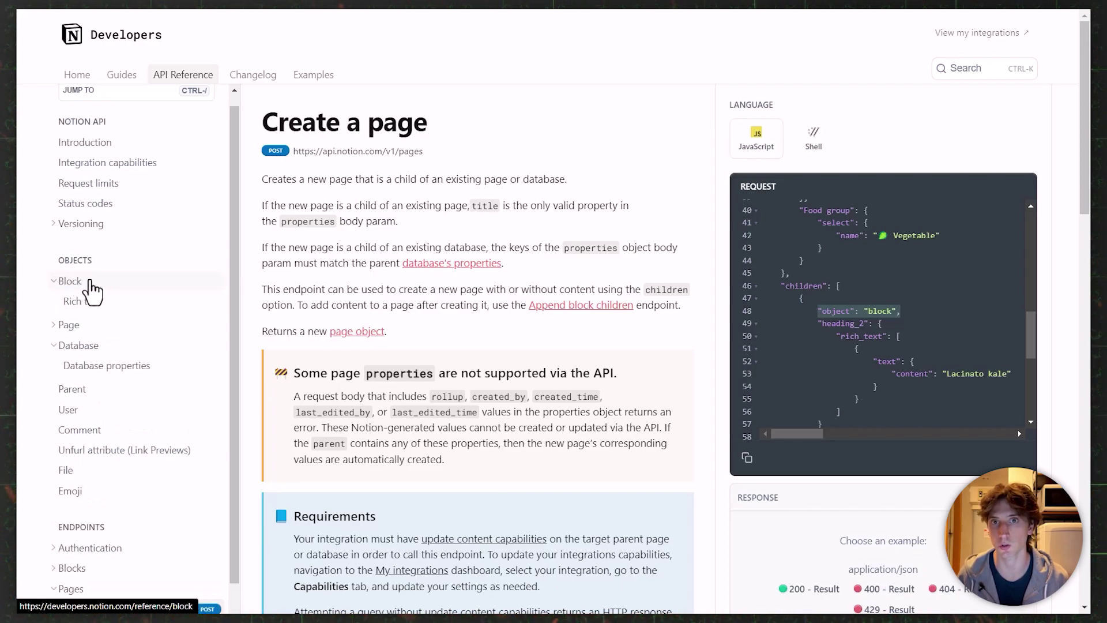
scroll(893, 362, "down", 2)
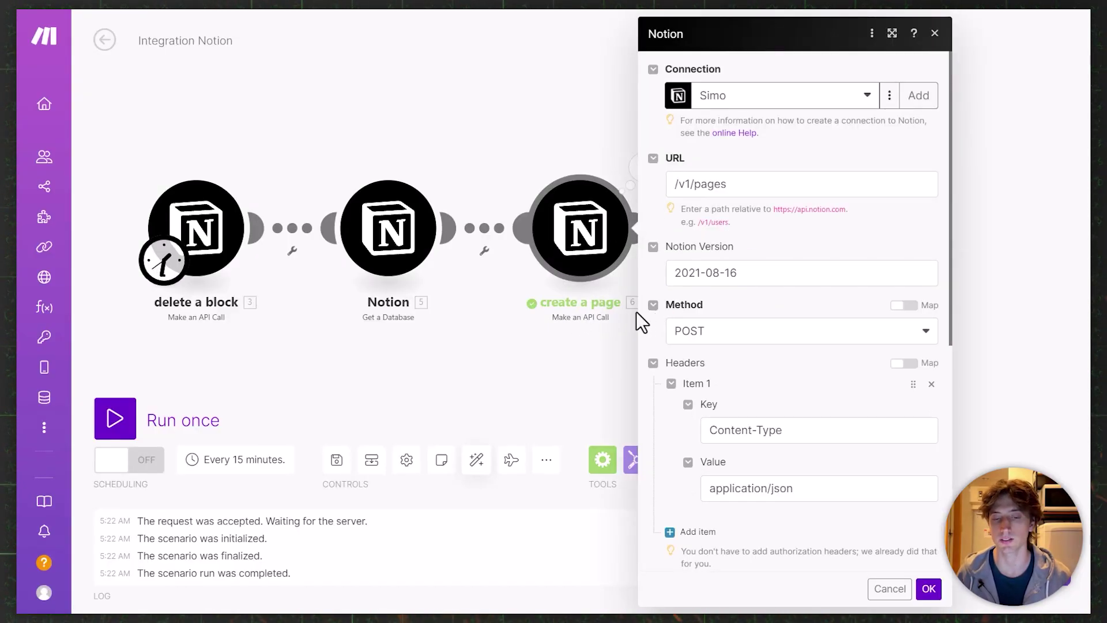
Enlarge the create a page module's settings in Make and review its URL, Notion version, method, headers and body
left_click(892, 33)
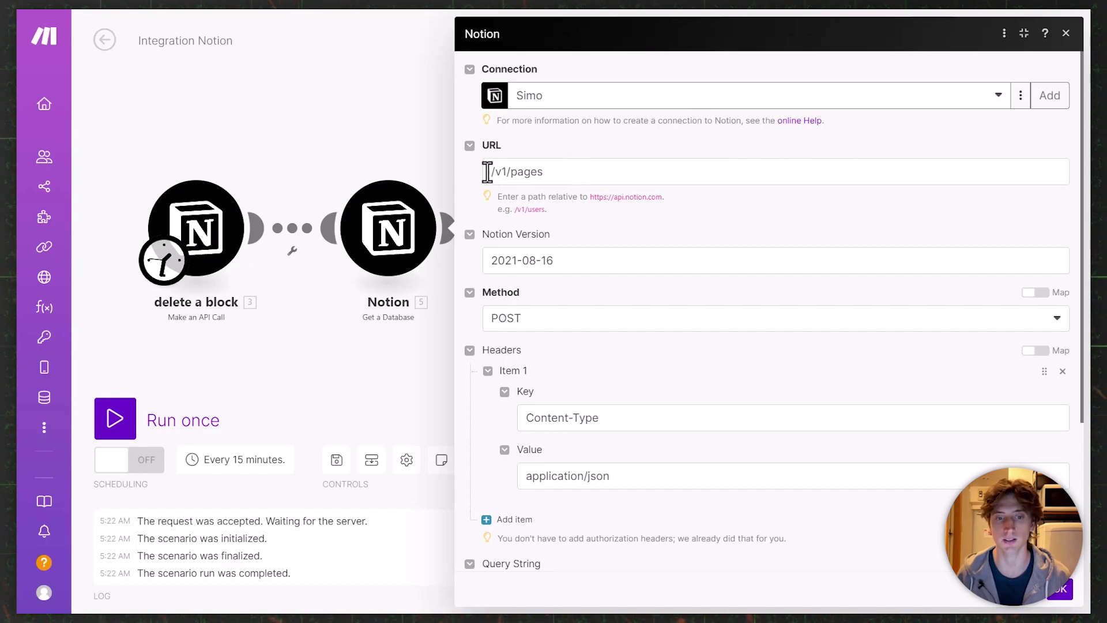
left_click_drag(484, 171, 536, 172)
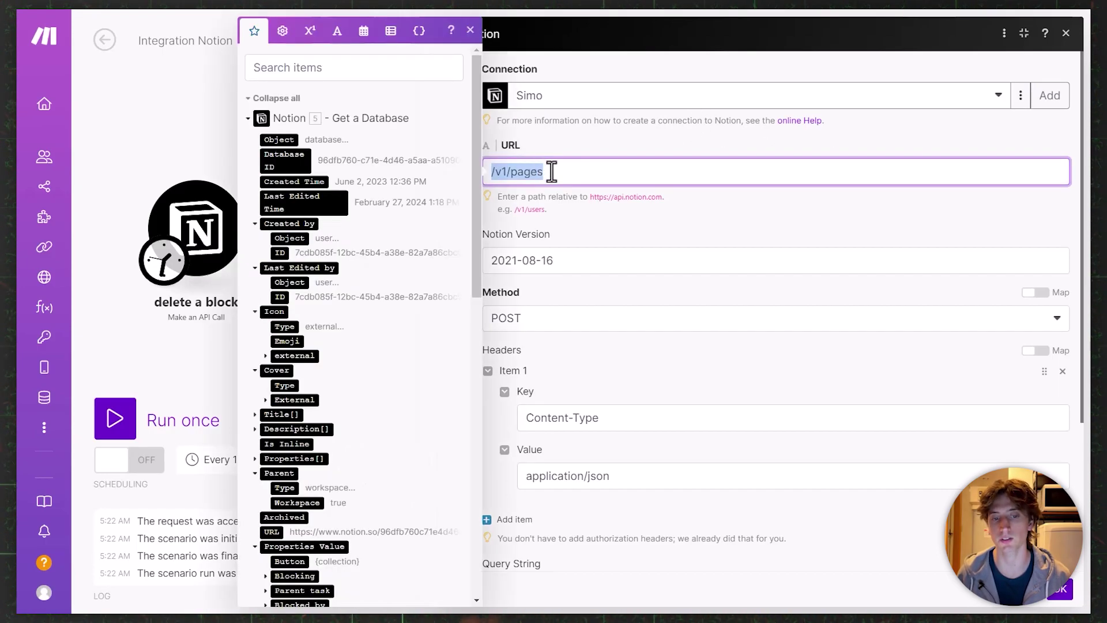
left_click(569, 201)
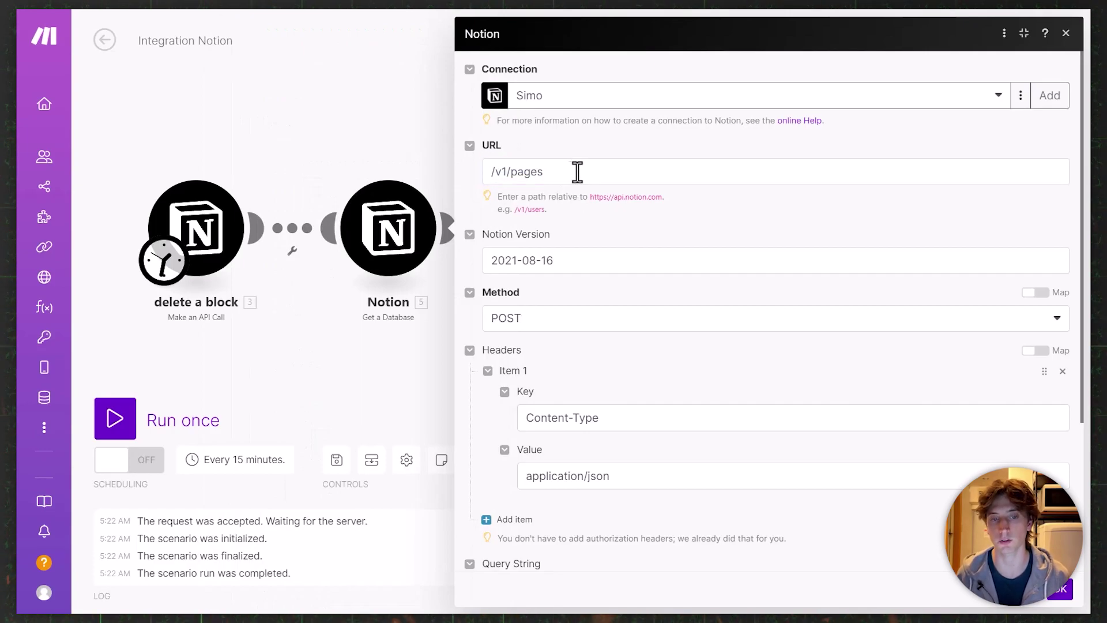
scroll(625, 182, "down", 2)
scroll(633, 212, "up", 1)
scroll(571, 230, "down", 1)
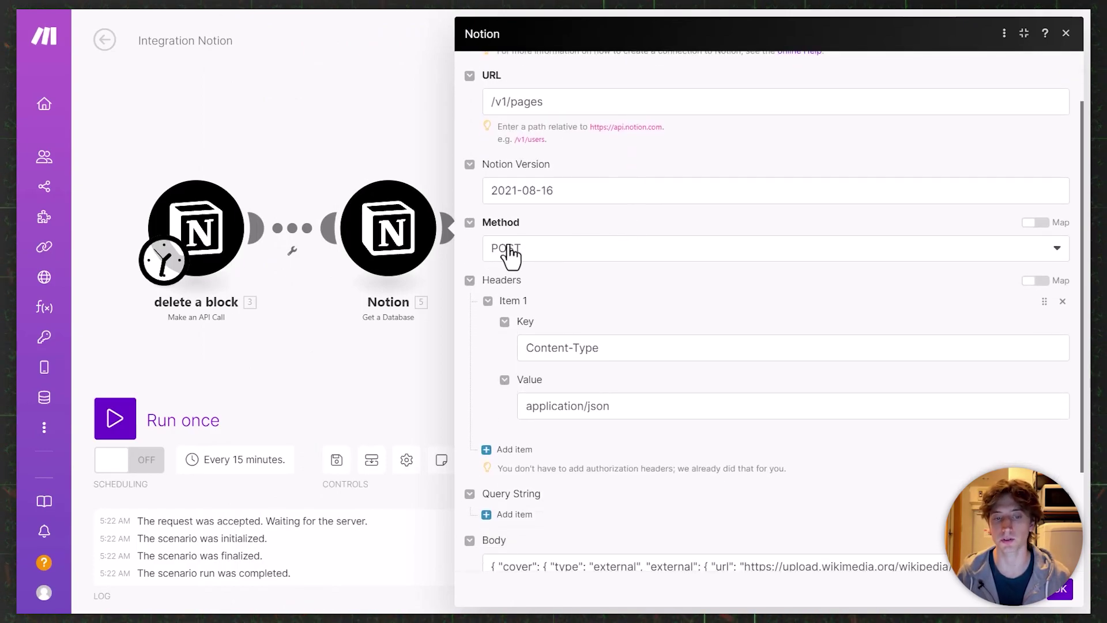
scroll(507, 256, "down", 2)
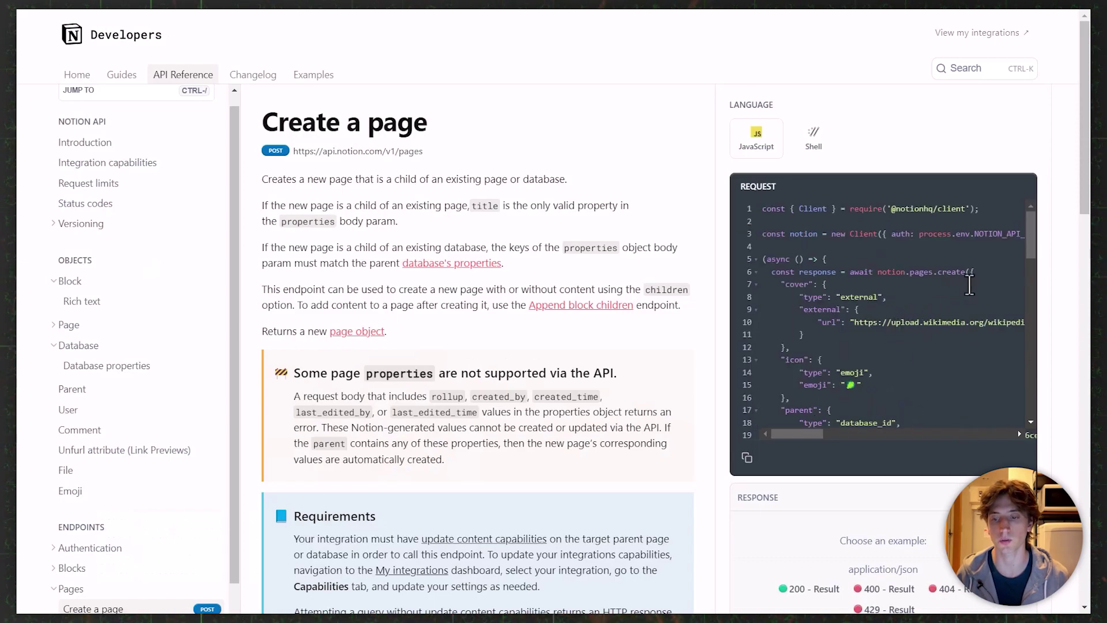
Examine which part of the JavaScript request example forms the JSON body, from the pages.create argument to the closing console.log lines
left_click_drag(969, 282, 902, 479)
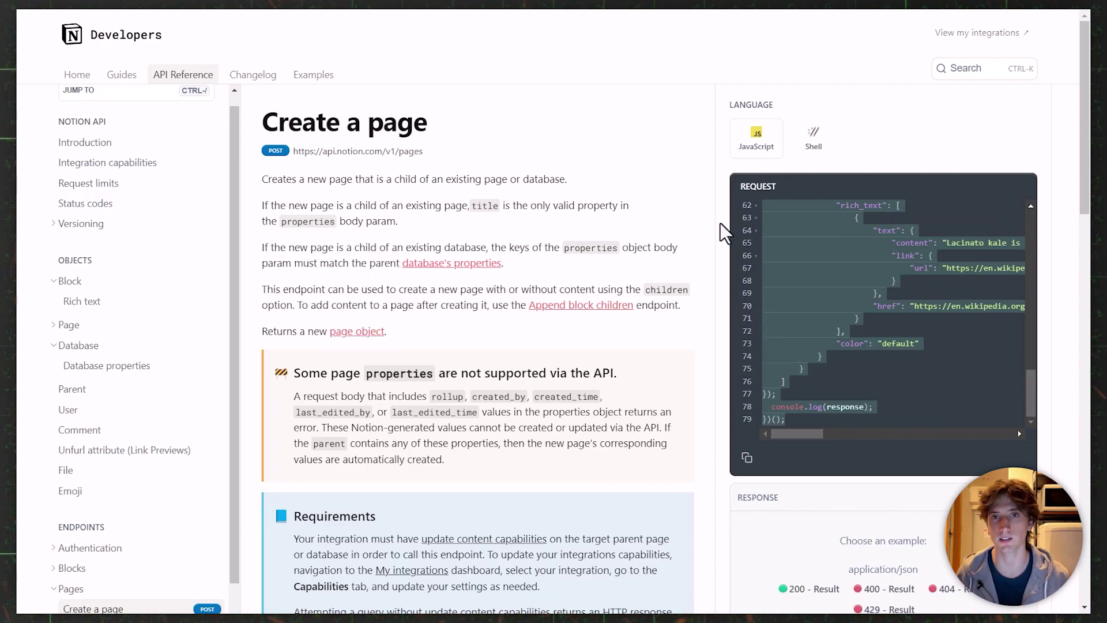
left_click_drag(868, 407, 771, 429)
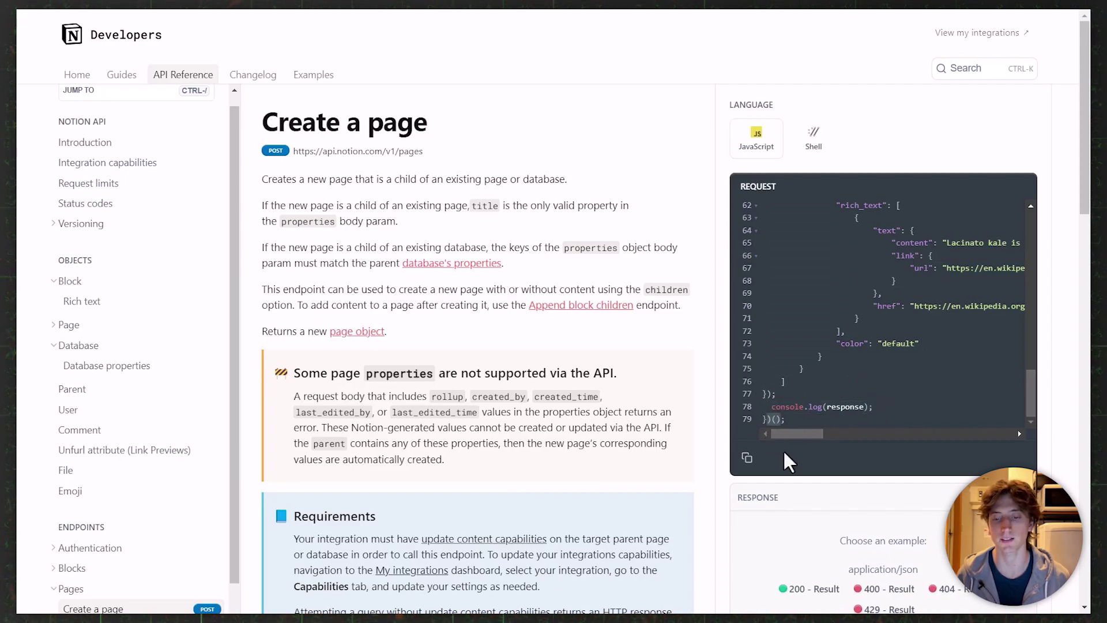
left_click(915, 421)
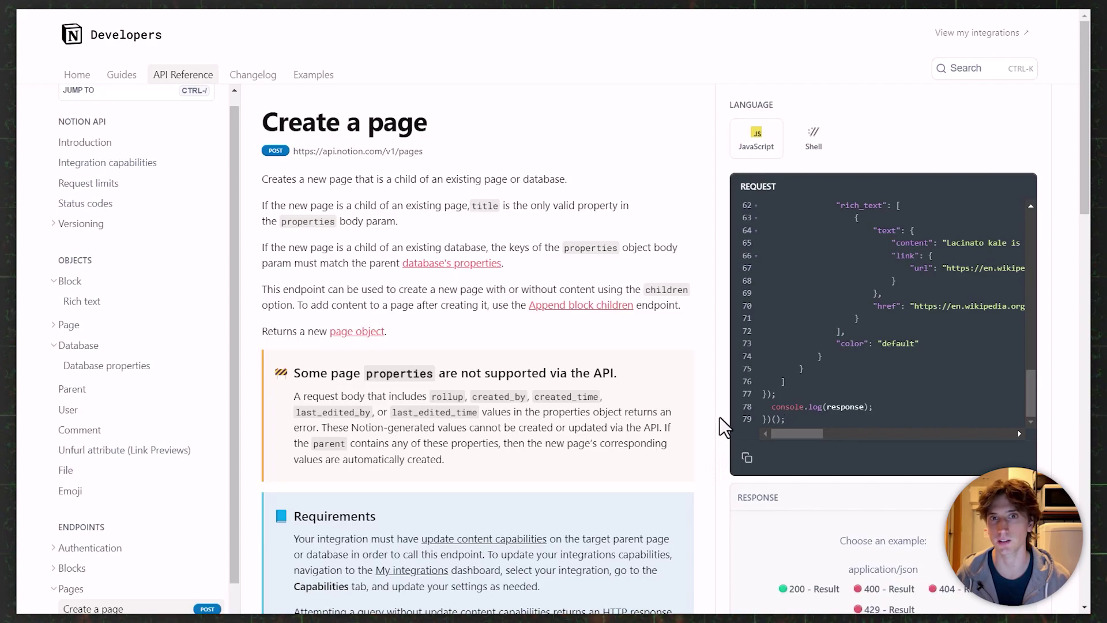
Switch to the prepared JSON body in Notepad and place the cursor after its opening brace
key("alt+Tab")
key("alt+Tab")
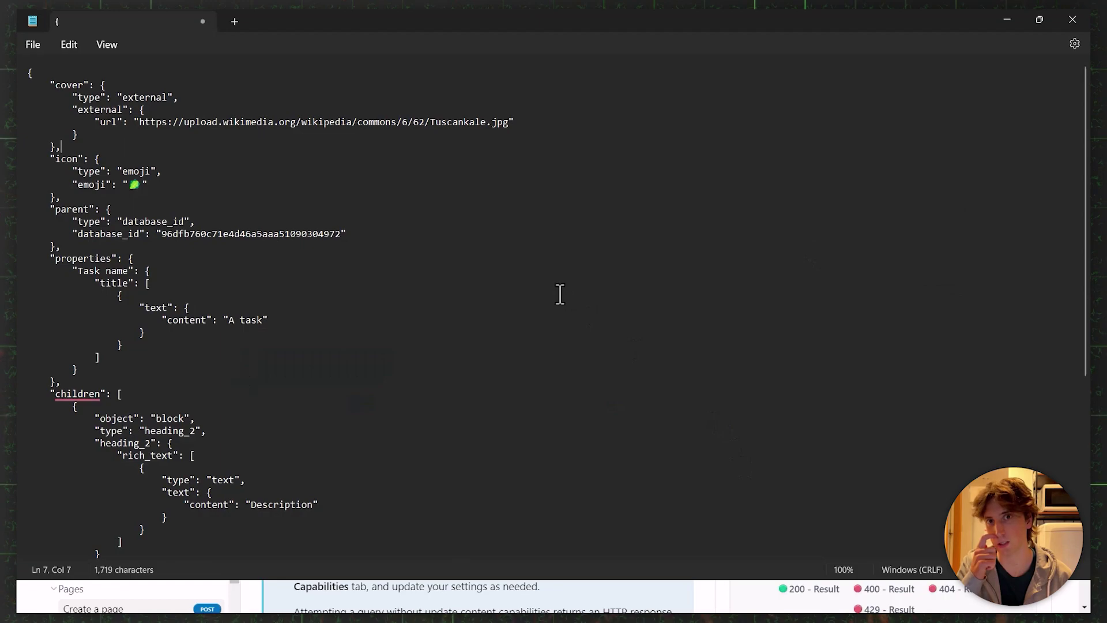
left_click_drag(19, 74, 40, 71)
left_click(38, 74)
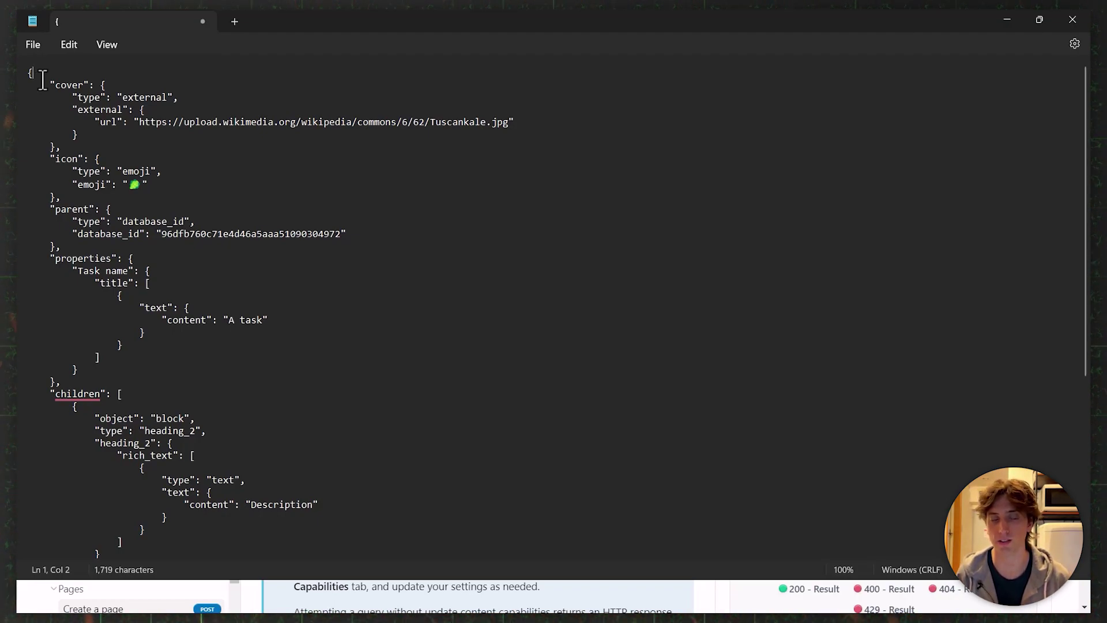
Review the cover object in the JSON body, including its external type and image URL
left_click_drag(49, 85, 88, 85)
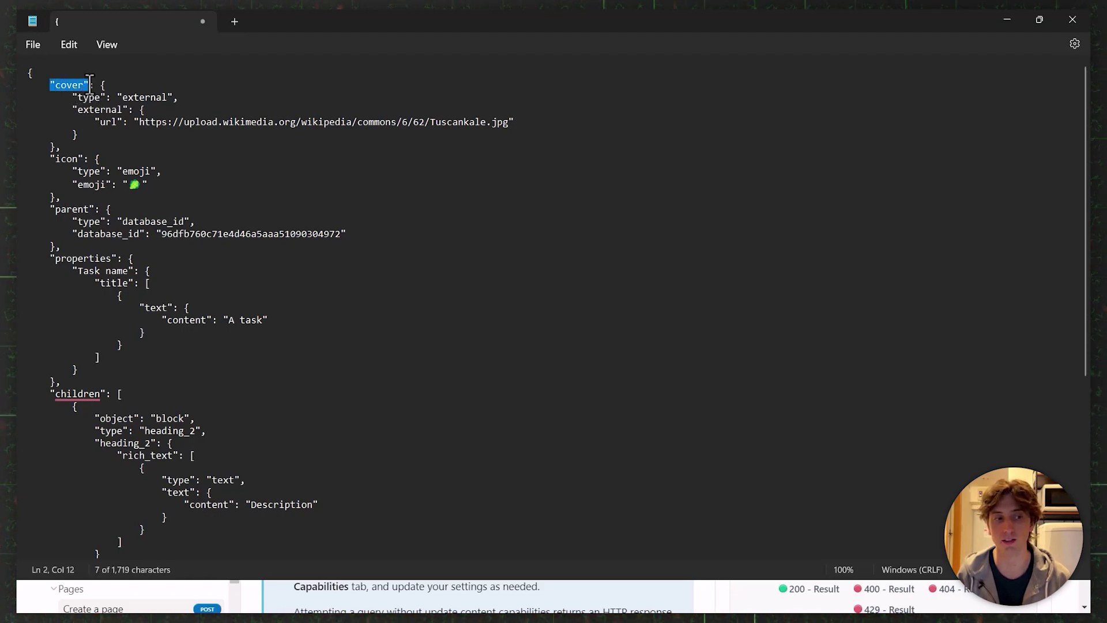
left_click(88, 81)
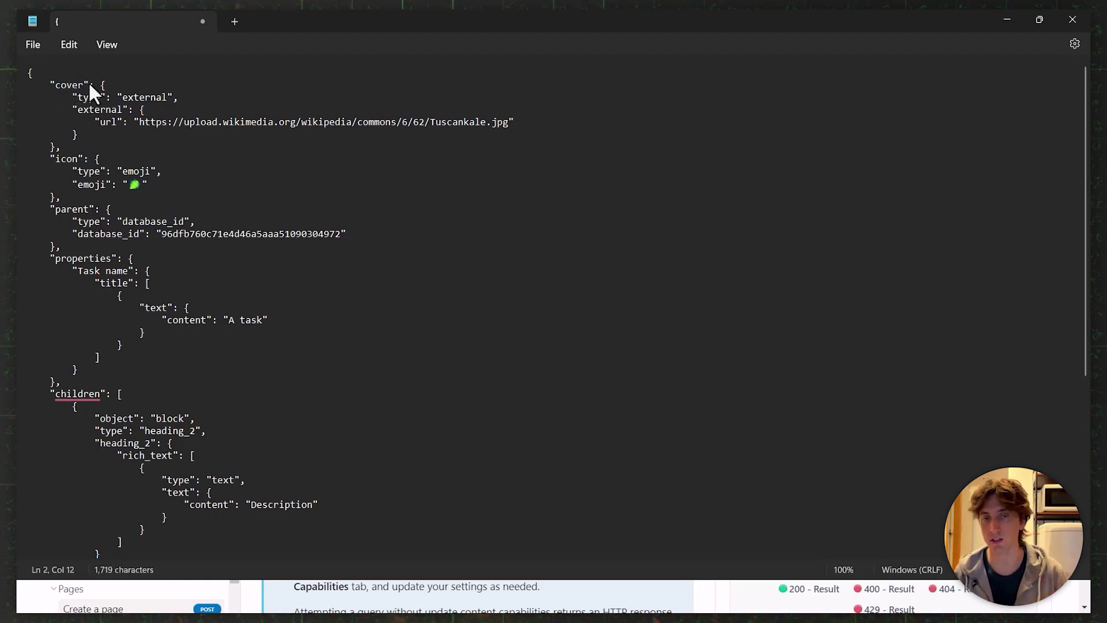
left_click_drag(73, 97, 179, 97)
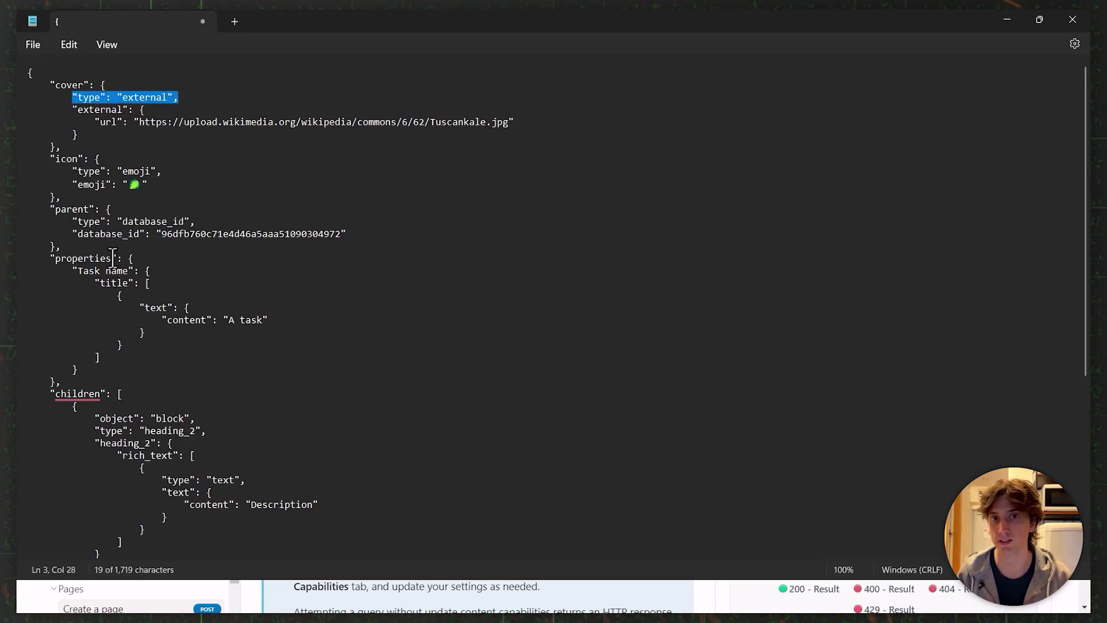
left_click_drag(73, 109, 511, 121)
left_click(143, 122)
left_click(511, 123)
left_click(439, 123)
Review the icon object's emoji type and value, and the parent object's database_id type and ID in the JSON body
scroll(194, 137, "down", 1)
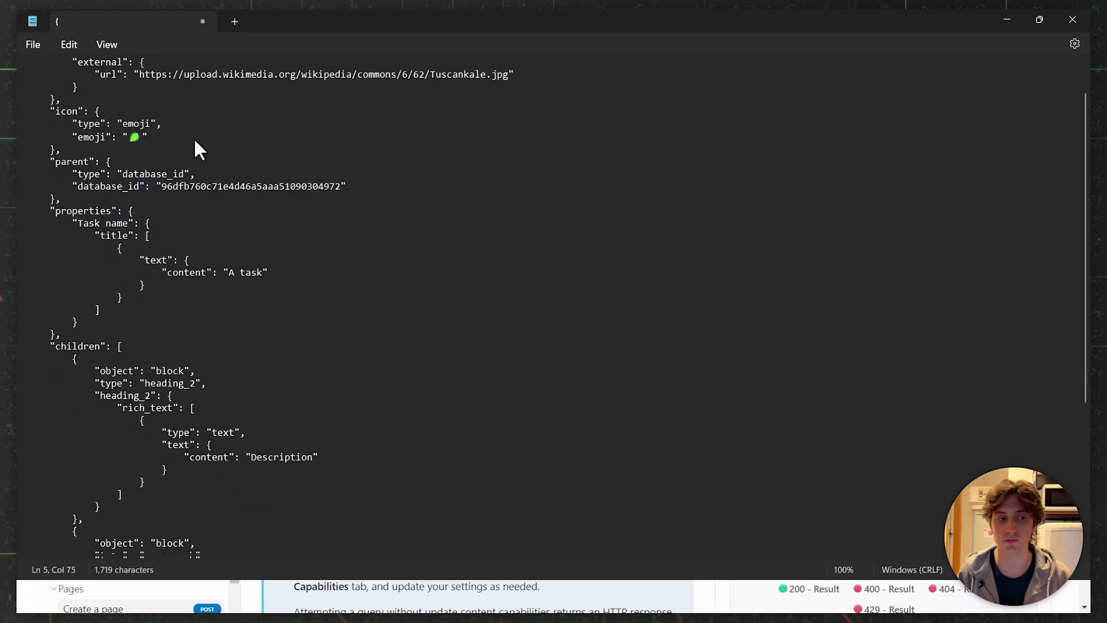
left_click_drag(46, 115, 160, 123)
double_click(137, 122)
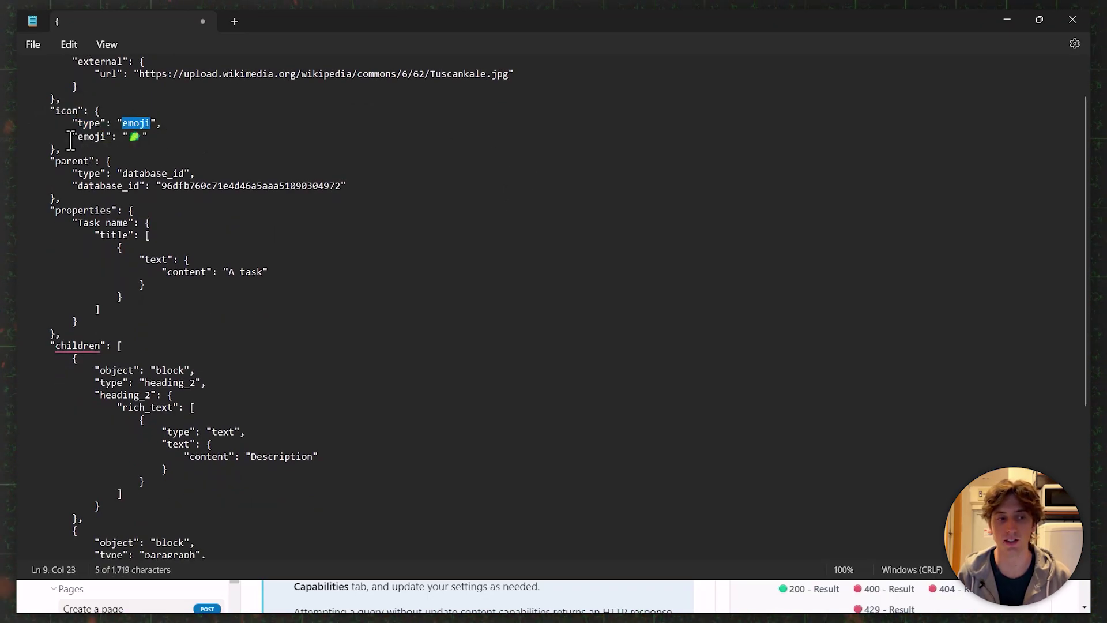
left_click_drag(72, 140, 153, 141)
double_click(138, 137)
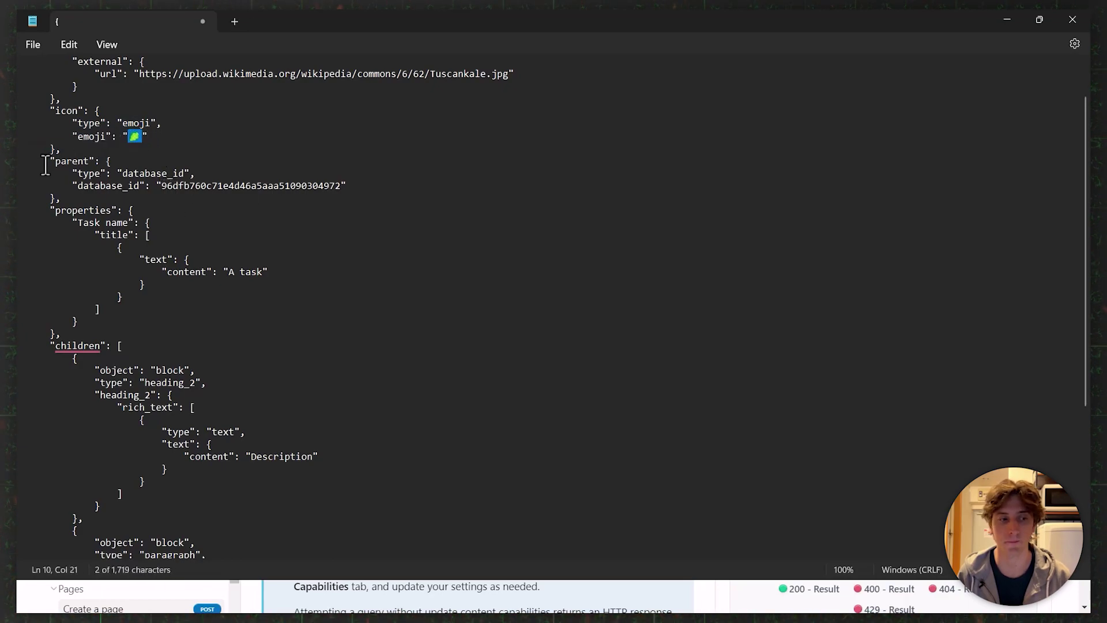
left_click_drag(49, 162, 93, 162)
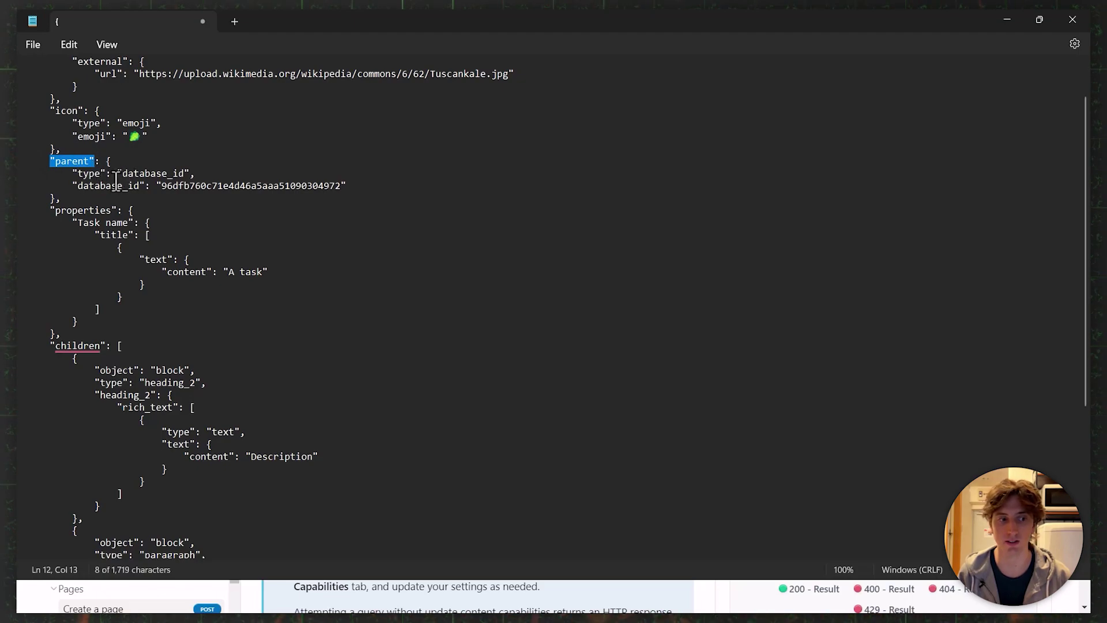
left_click_drag(121, 174, 192, 177)
left_click_drag(78, 188, 340, 188)
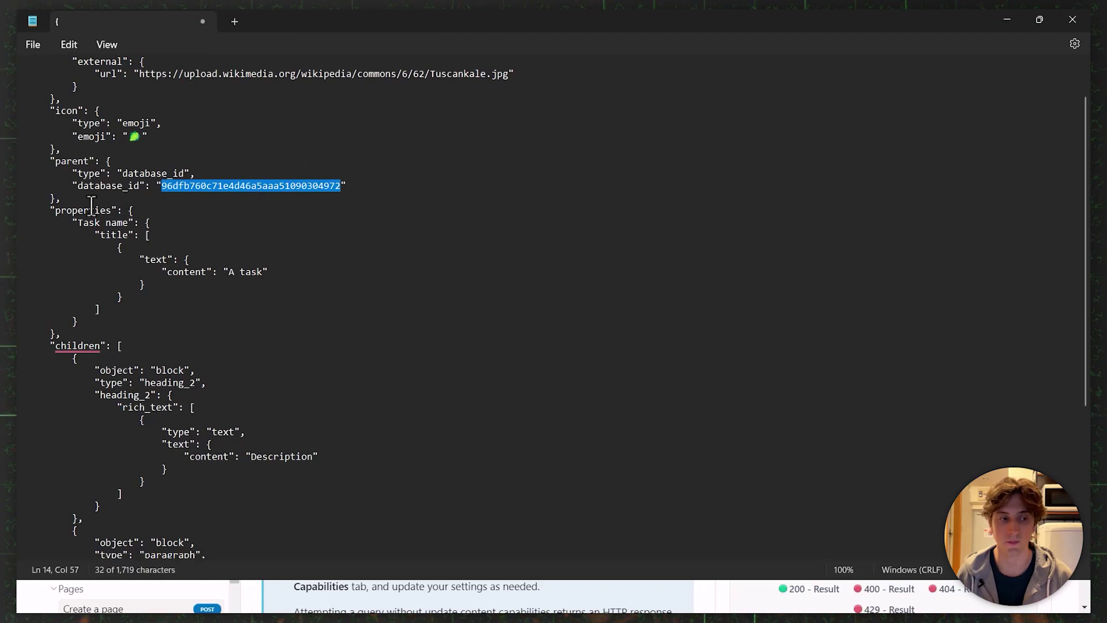
Check the "Task name" key in the properties object against the title column's name in the Notion Tasks database
left_click_drag(52, 210, 129, 223)
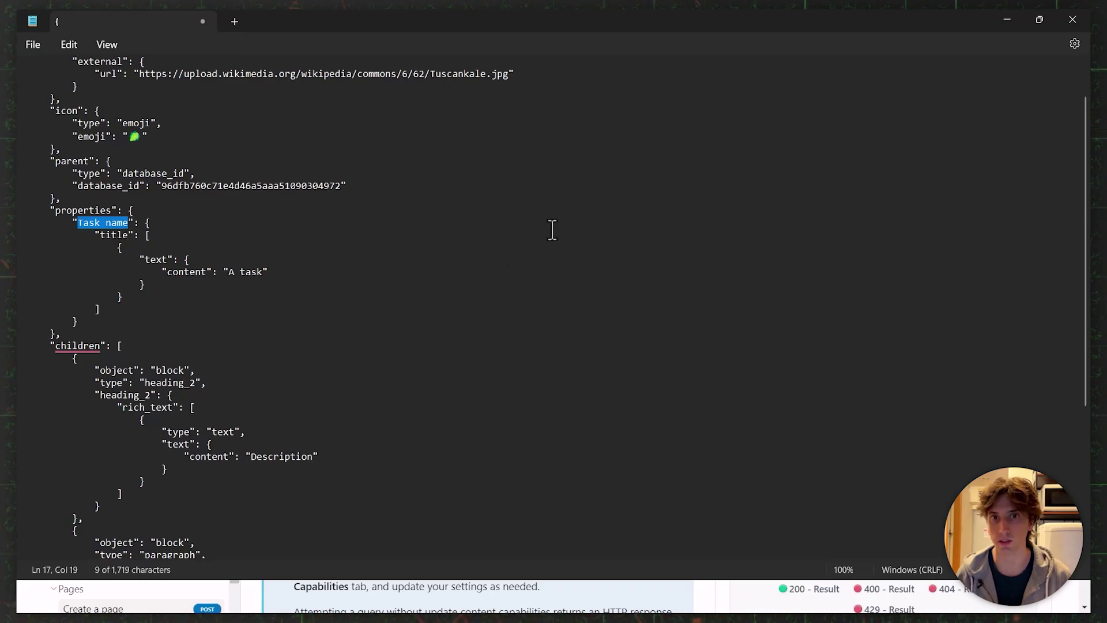
left_click(567, 340)
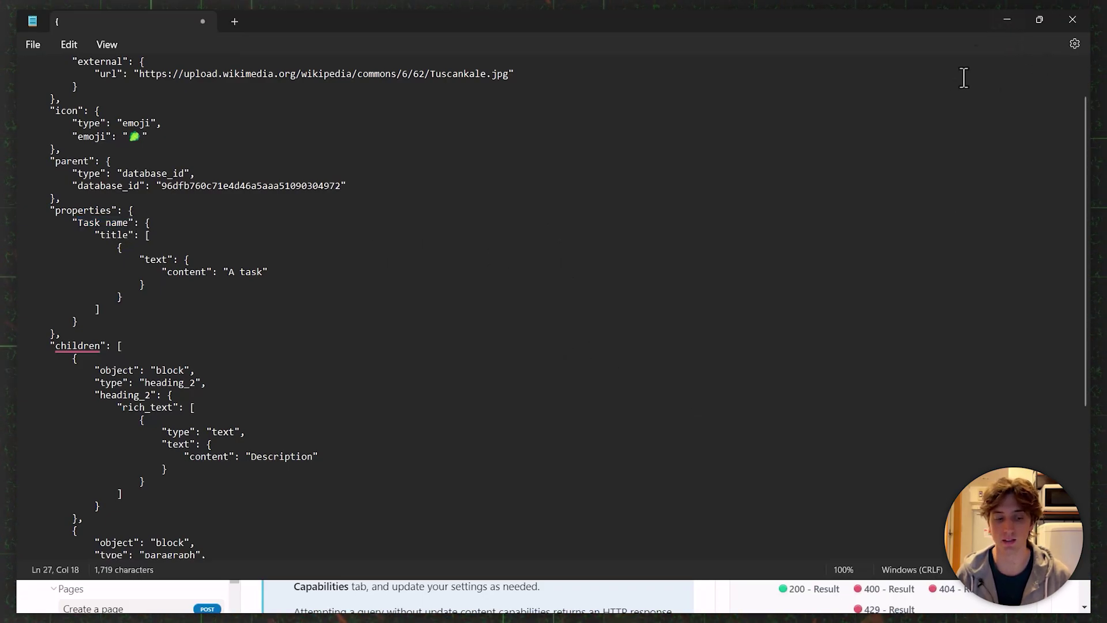
left_click(1002, 20)
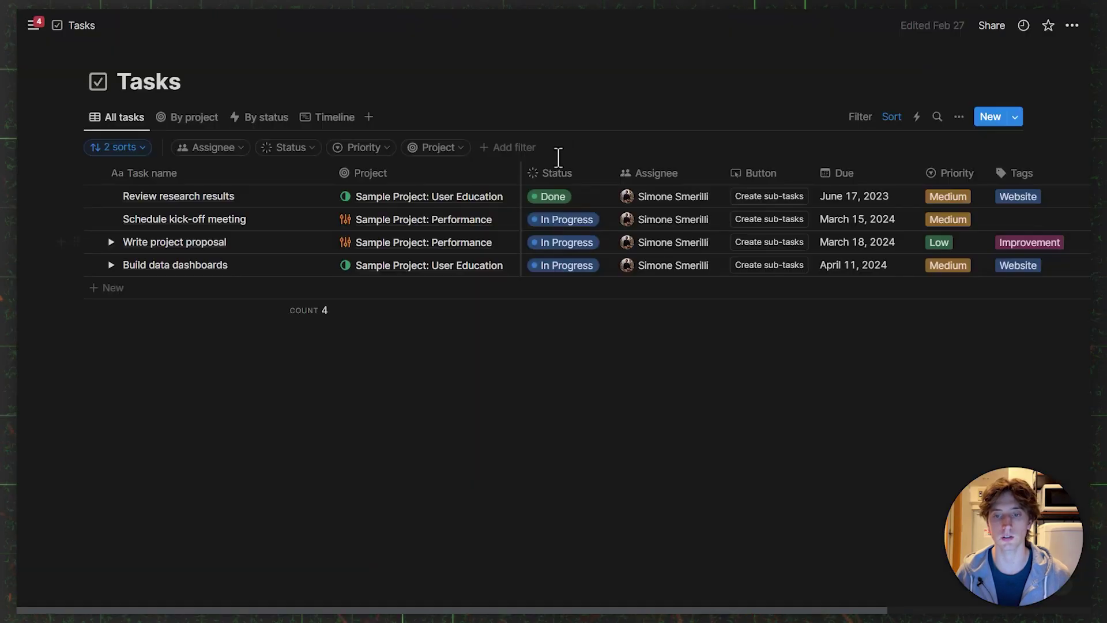
left_click(190, 174)
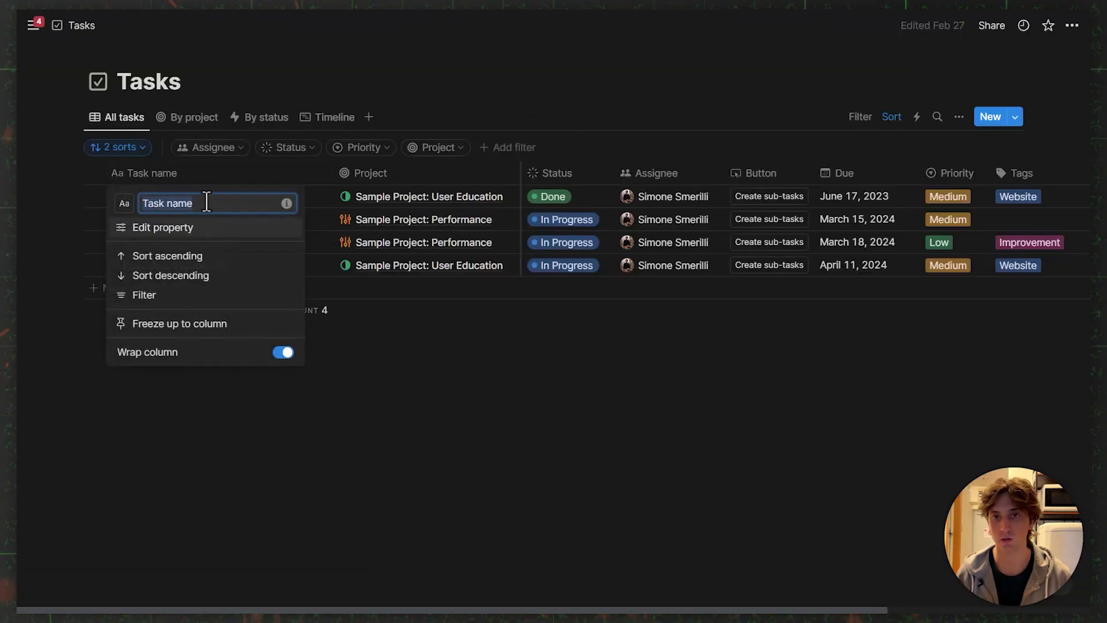
left_click(452, 128)
Return to the JSON body in Notepad and review the title property's text content, "A task"
key("alt+Tab")
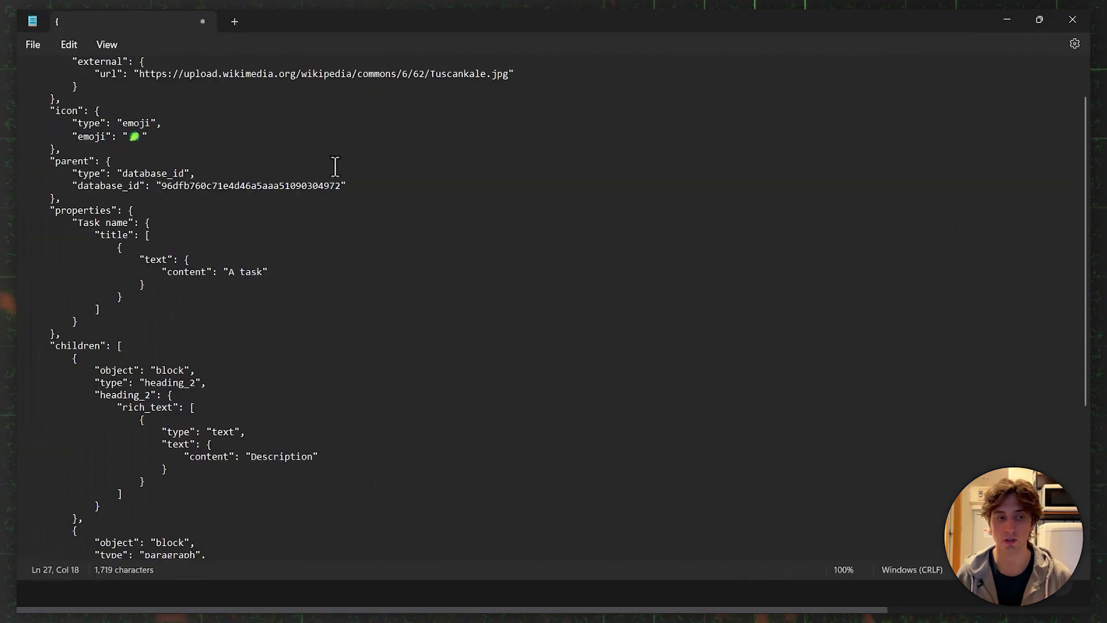
double_click(115, 234)
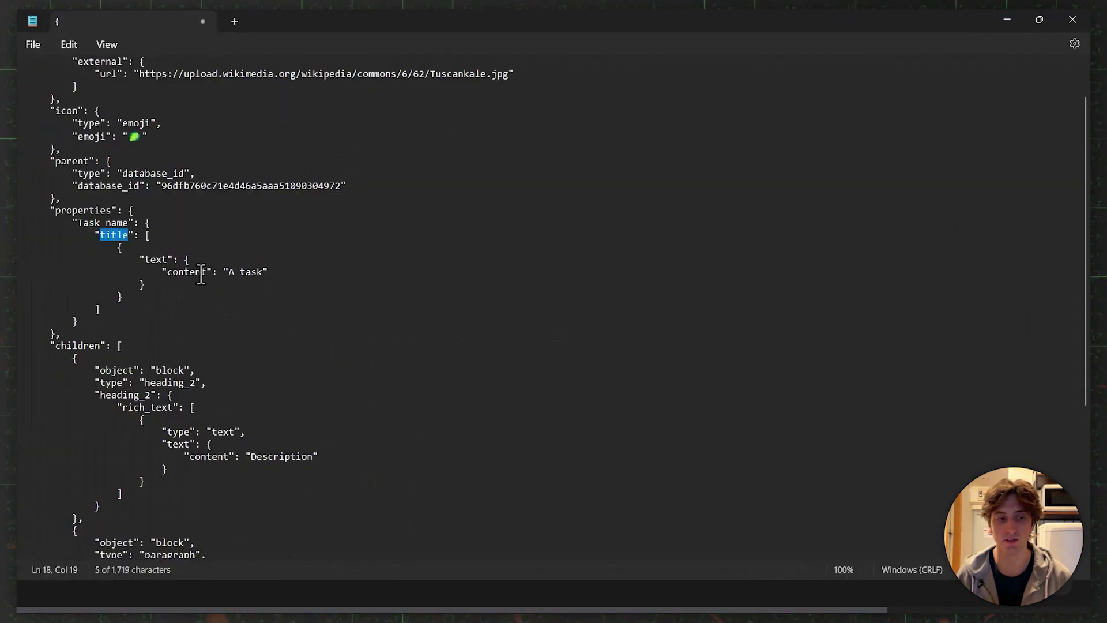
left_click_drag(228, 272, 253, 272)
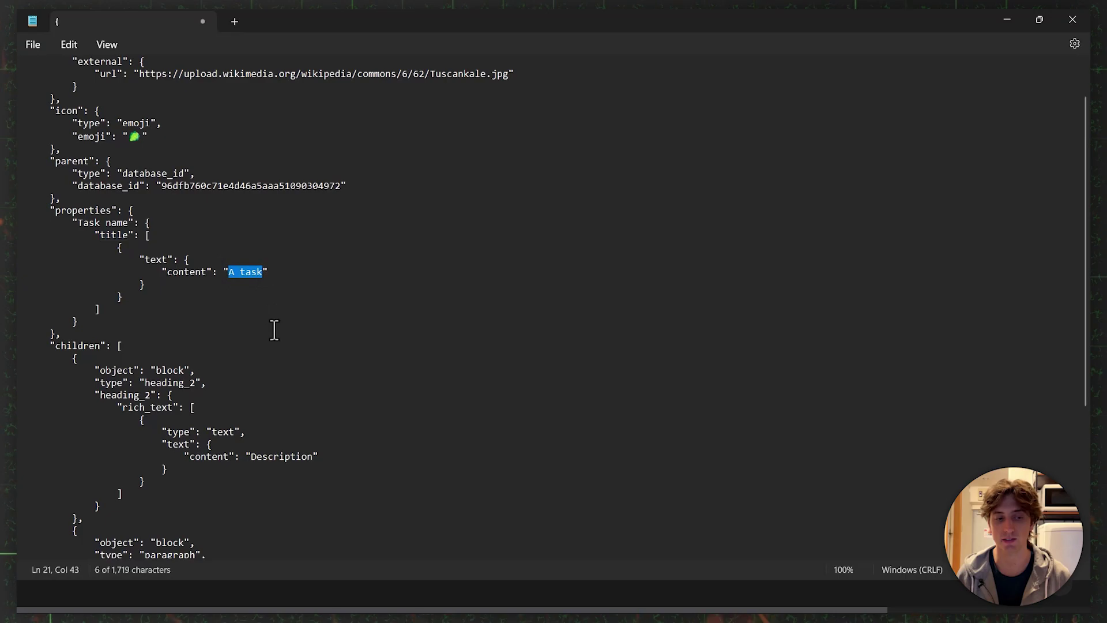
Review the start of the children array and its heading_2 block with the content "Description"
scroll(262, 229, "down", 2)
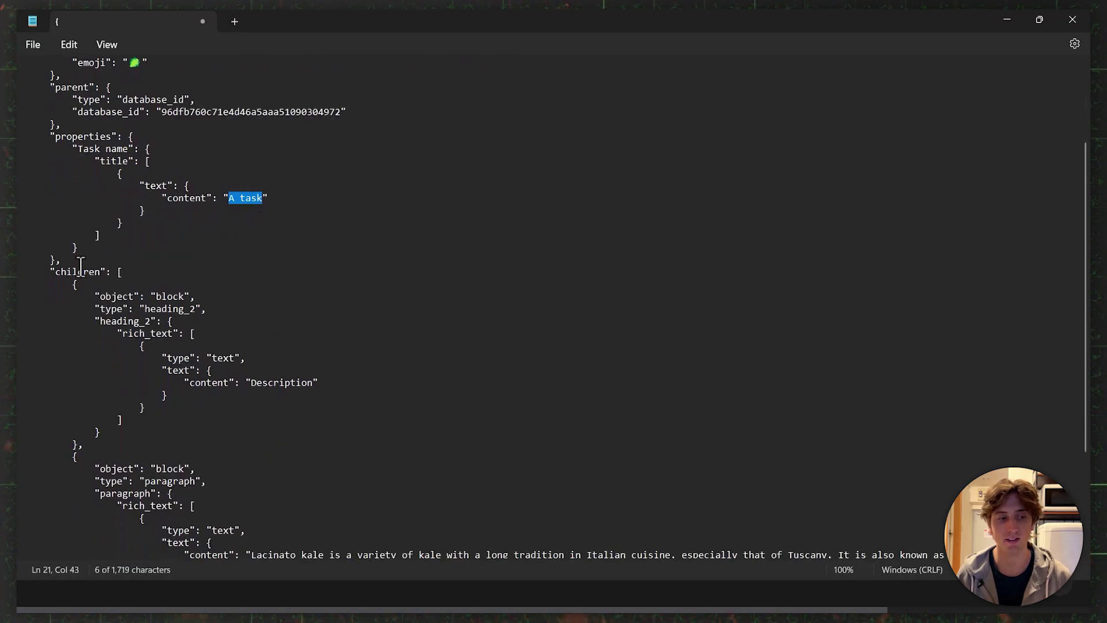
left_click_drag(52, 271, 129, 275)
left_click(140, 265)
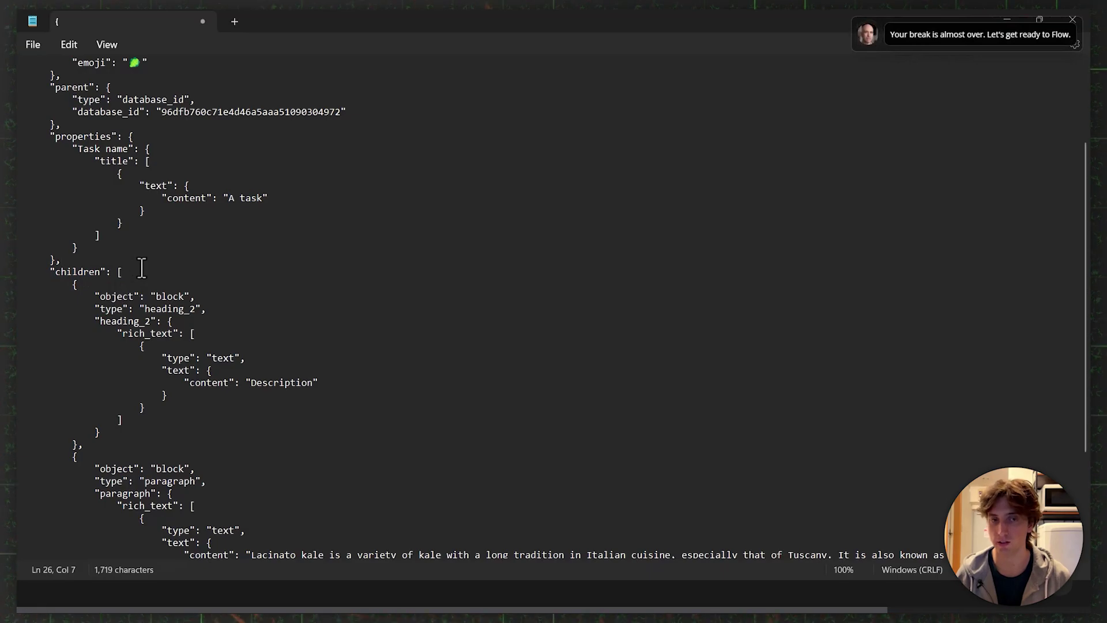
scroll(141, 267, "down", 1)
left_click_drag(145, 270, 194, 272)
left_click_drag(251, 344, 312, 344)
Review the paragraph block's type and Lacinato kale text, through to the closing brace of the JSON body
scroll(257, 274, "down", 3)
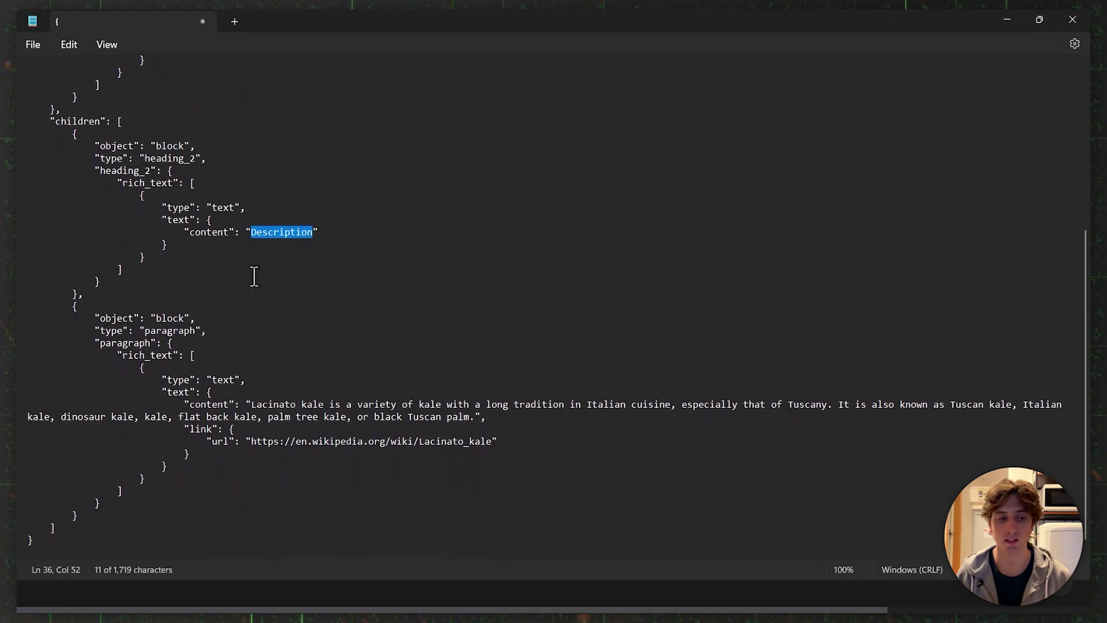
left_click_drag(144, 331, 196, 331)
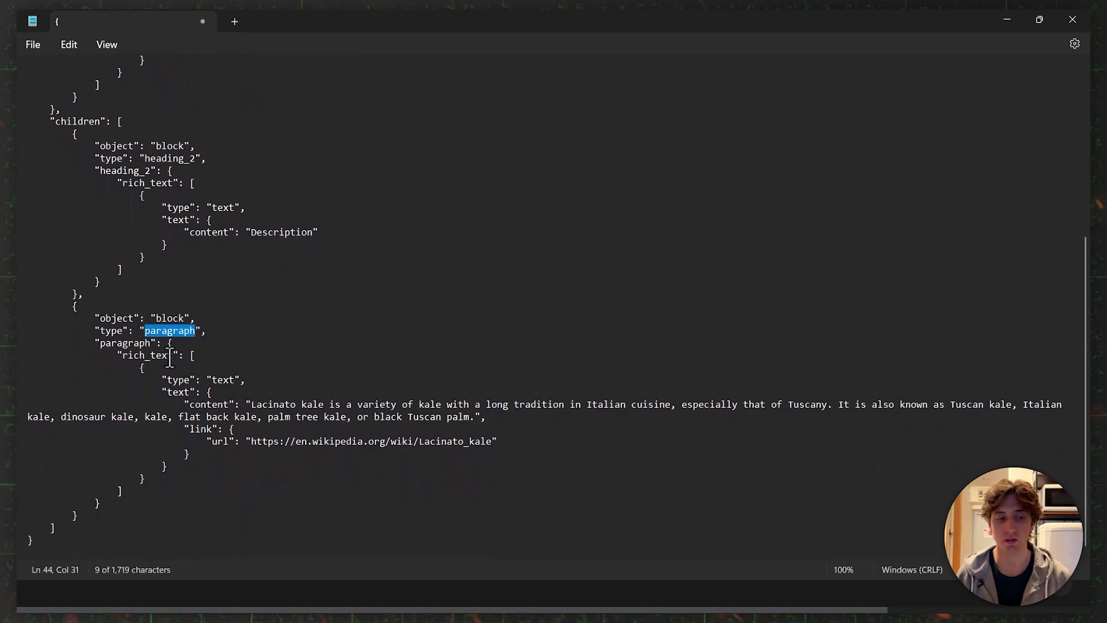
left_click_drag(251, 404, 476, 416)
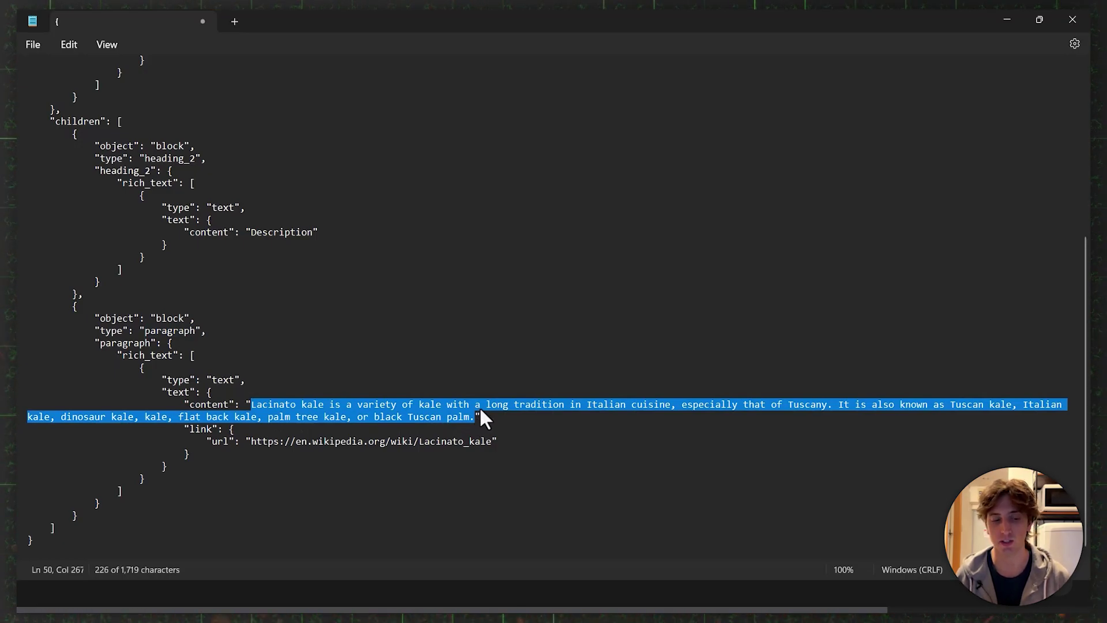
left_click(113, 537)
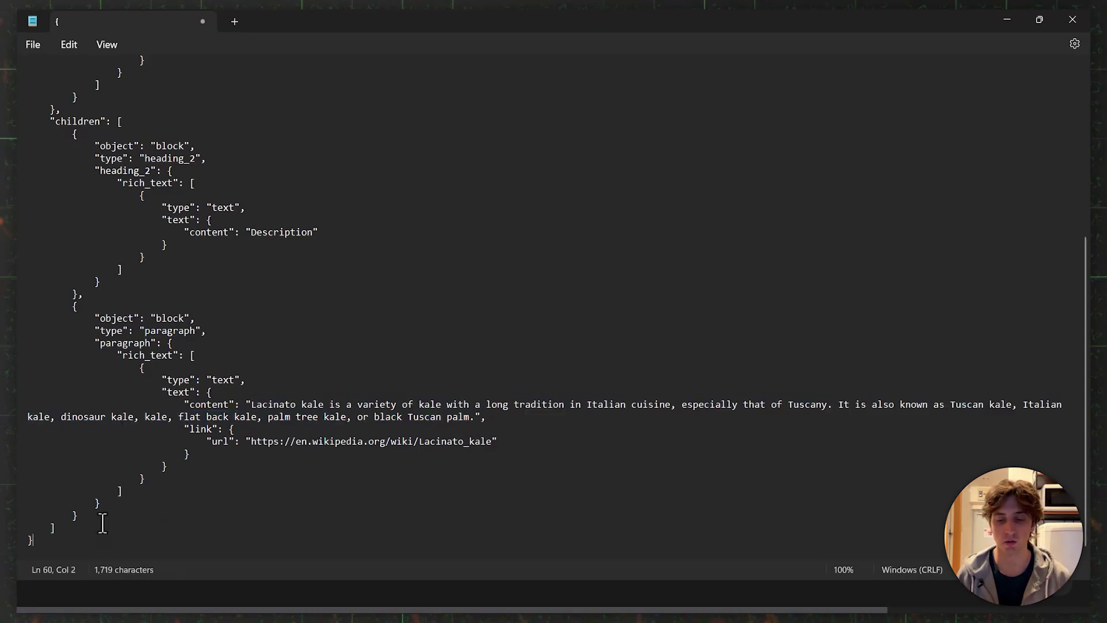
Switch to the create a page module in Make and review the complete JSON in its Body field
left_click(1004, 22)
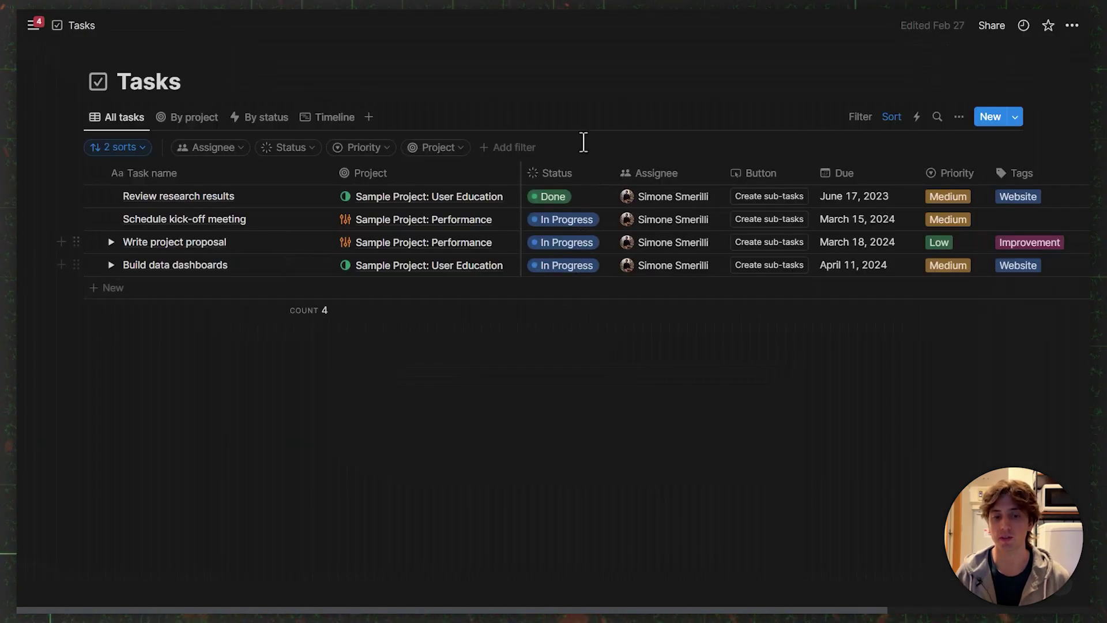
key("alt+Tab")
key("ctrl+Tab")
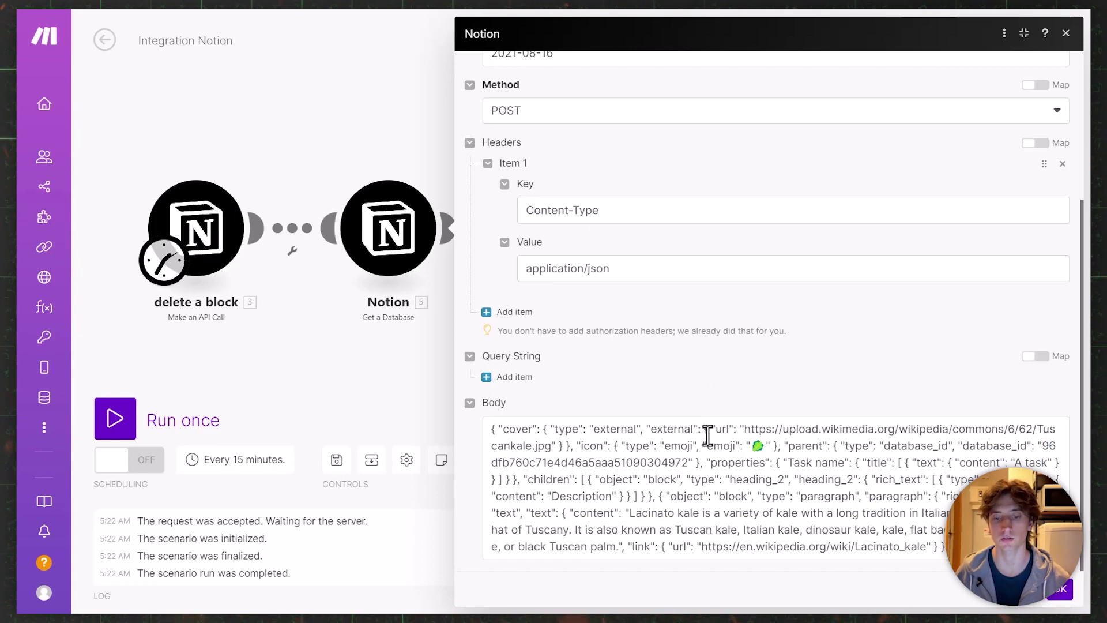
left_click_drag(492, 429, 923, 551)
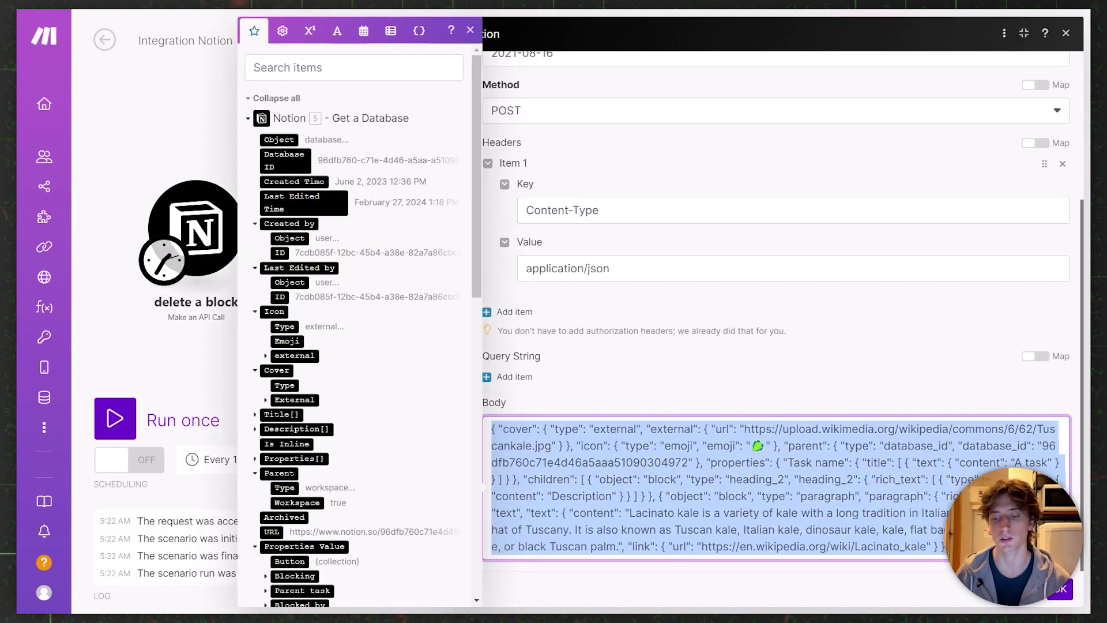
left_click(895, 564)
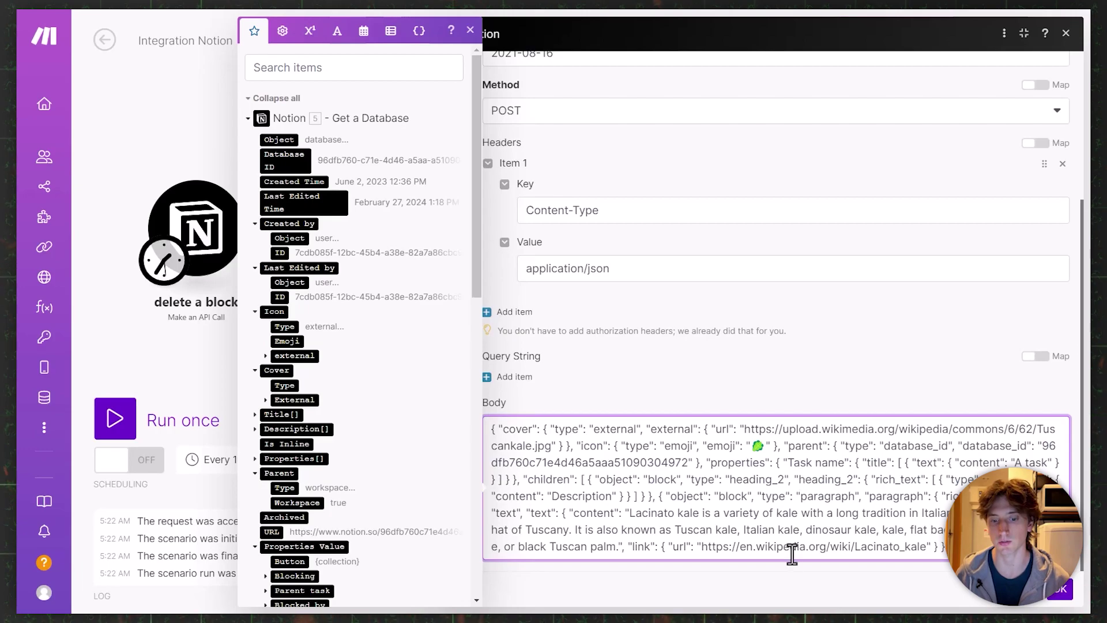
key("ctrl+a")
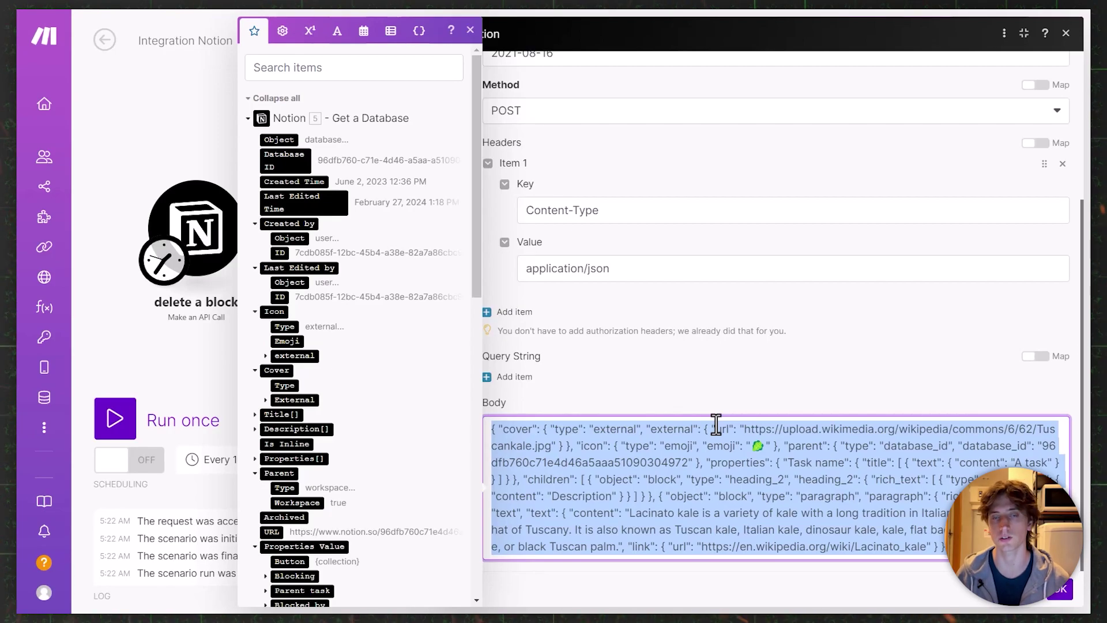
key("Right")
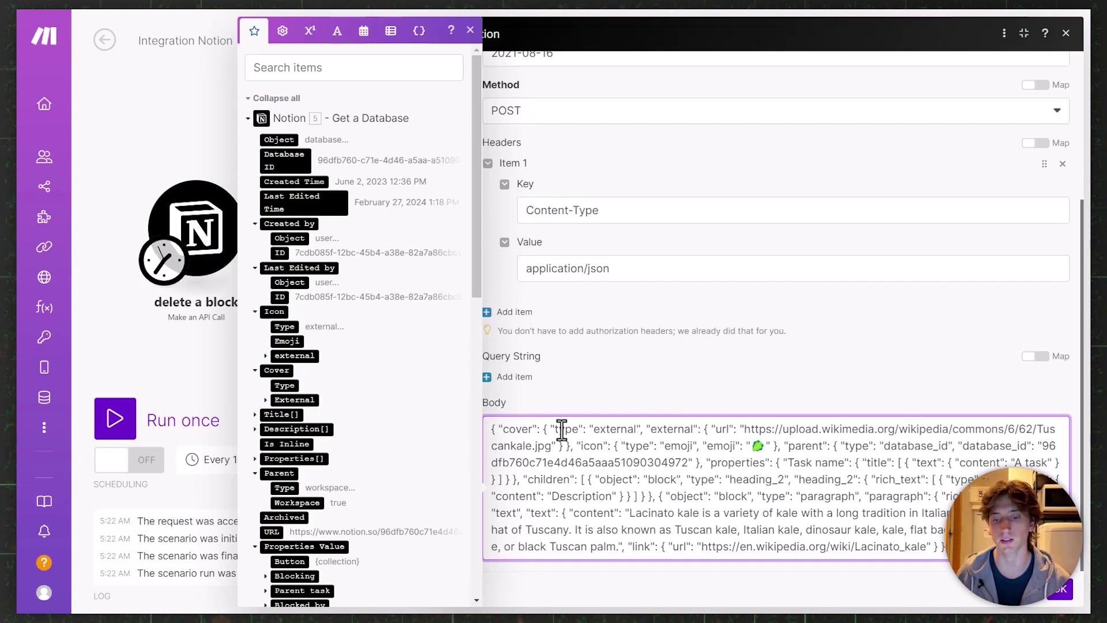
left_click(492, 429)
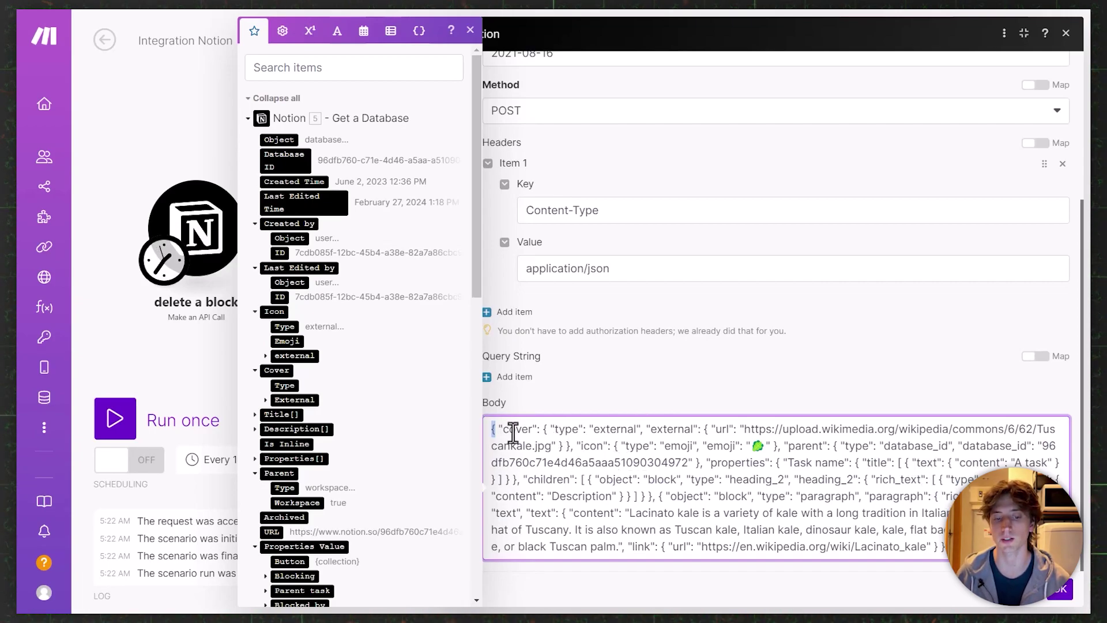
Save the API call module's settings and run only the create a page module
left_click(1060, 589)
right_click(579, 247)
left_click(602, 273)
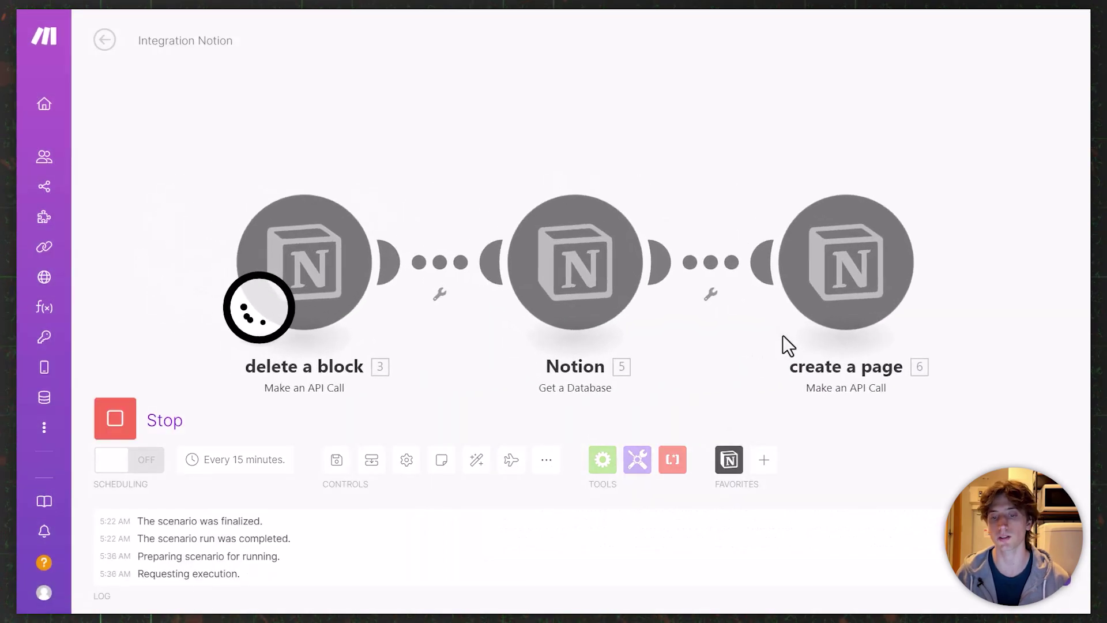
Open the new "A task" entry in the Notion Tasks database as a full page and review its cover, icon and body content
scroll(805, 293, "down", 2)
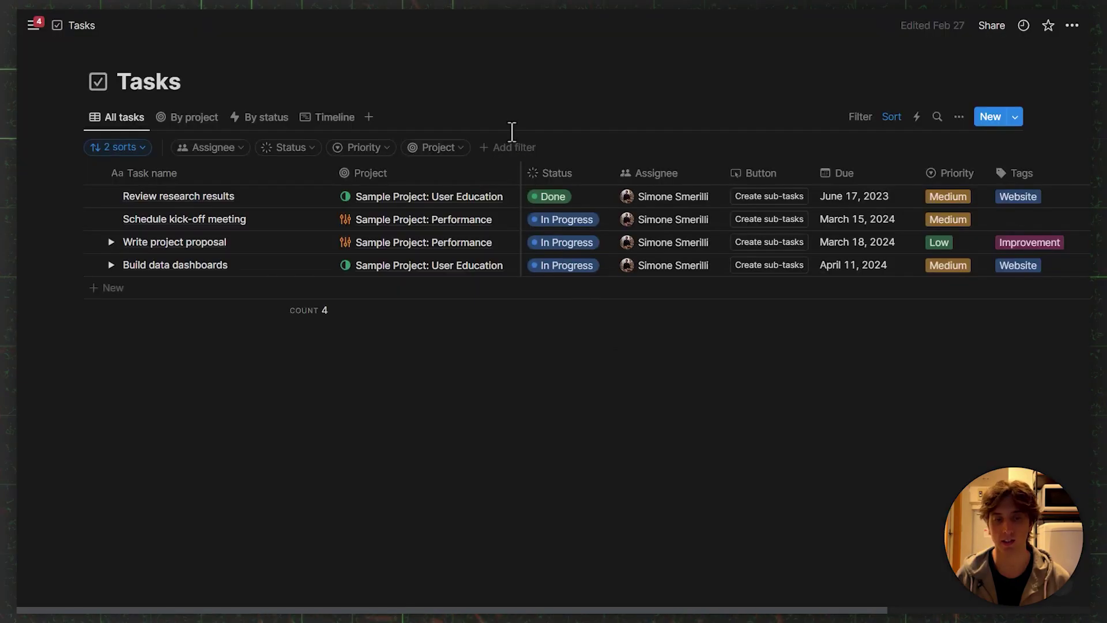
left_click(270, 291)
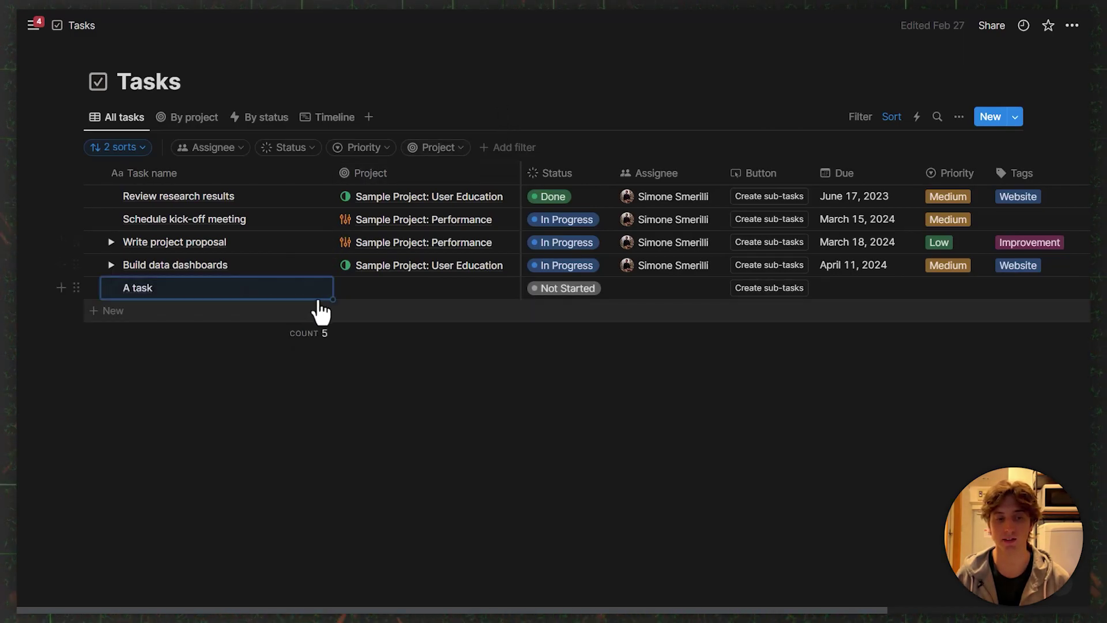
left_click(310, 289)
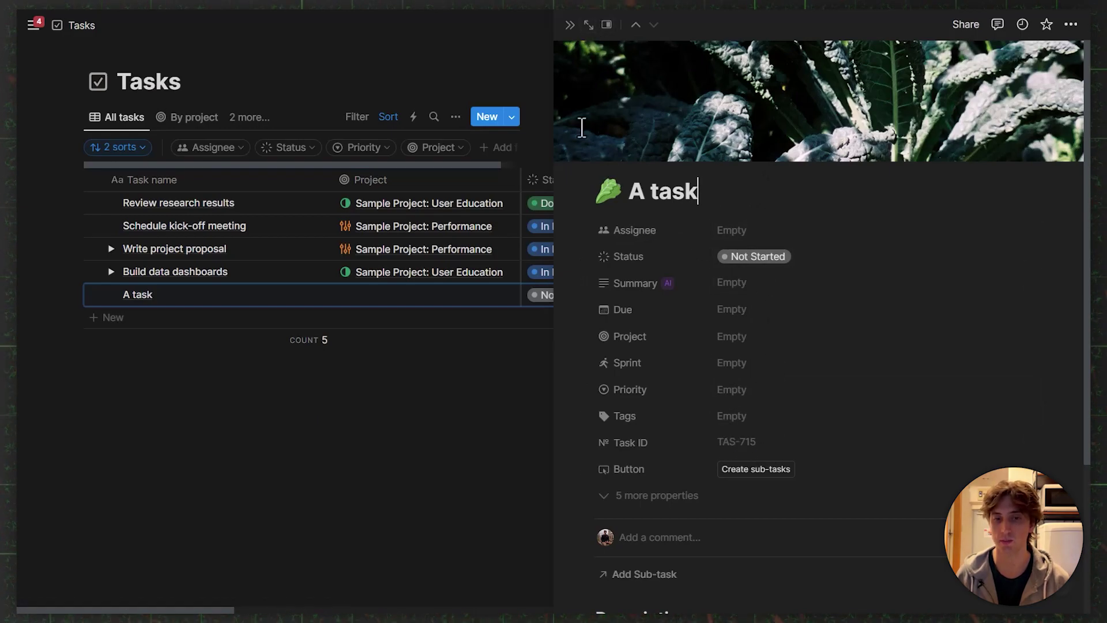
key("ctrl+Return")
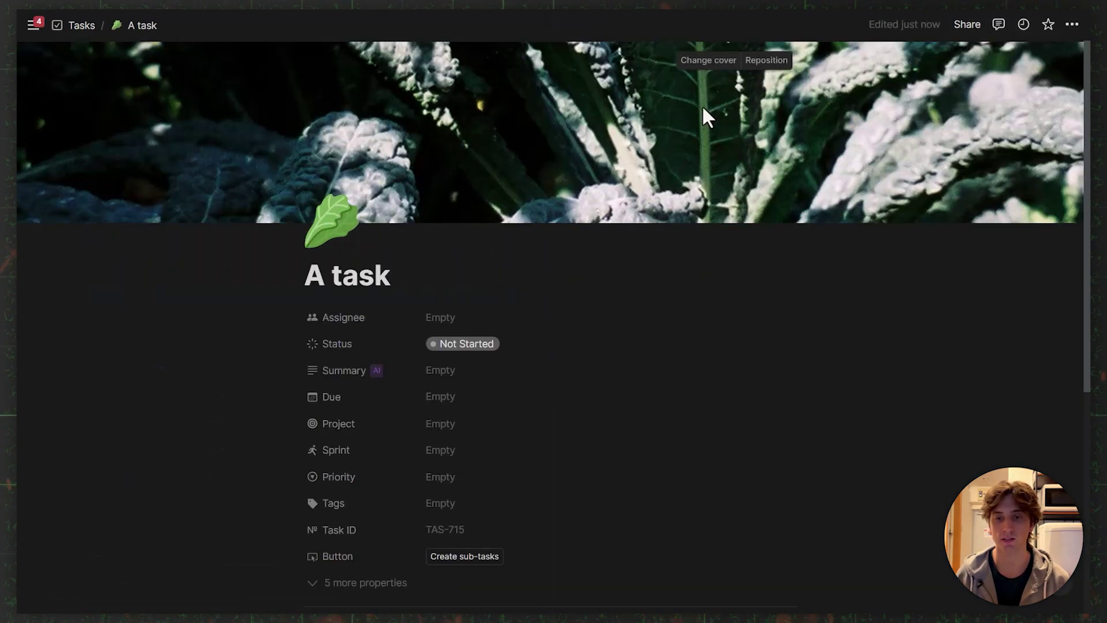
scroll(693, 144, "down", 6)
left_click_drag(235, 340, 377, 415)
left_click_drag(218, 383, 510, 513)
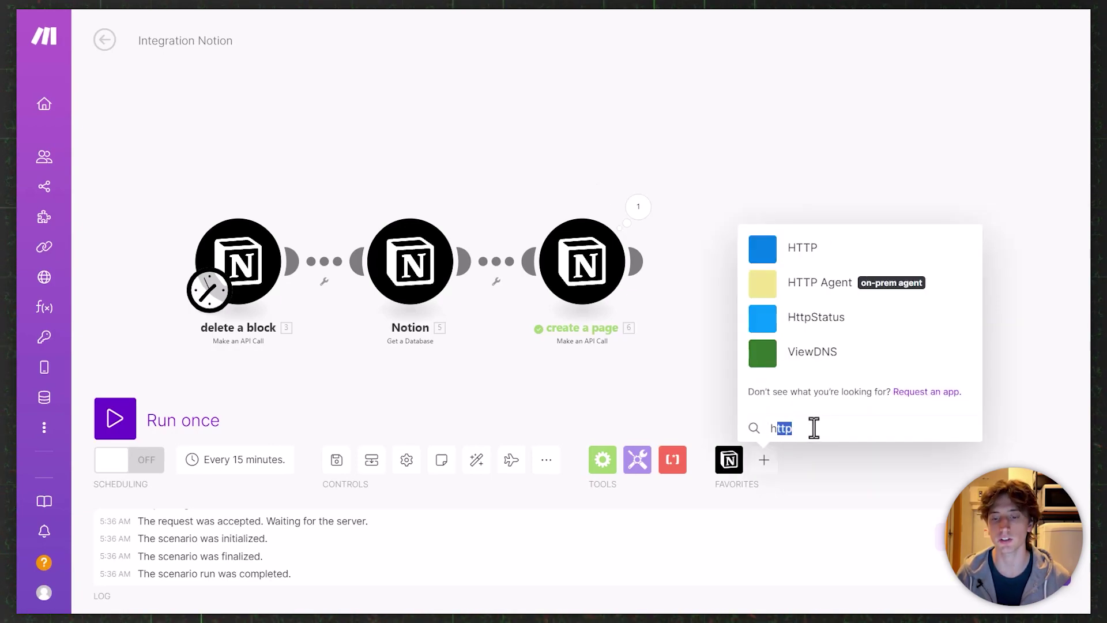
Add an HTTP Make a request module to the scenario, placed after the create a page module
left_click(792, 257)
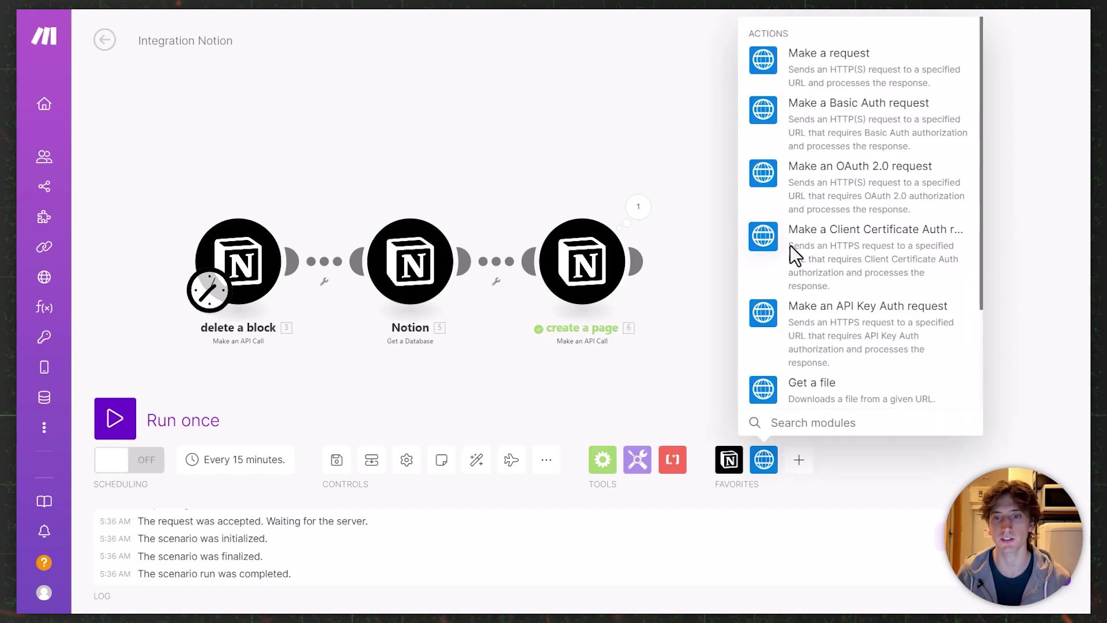
left_click(846, 62)
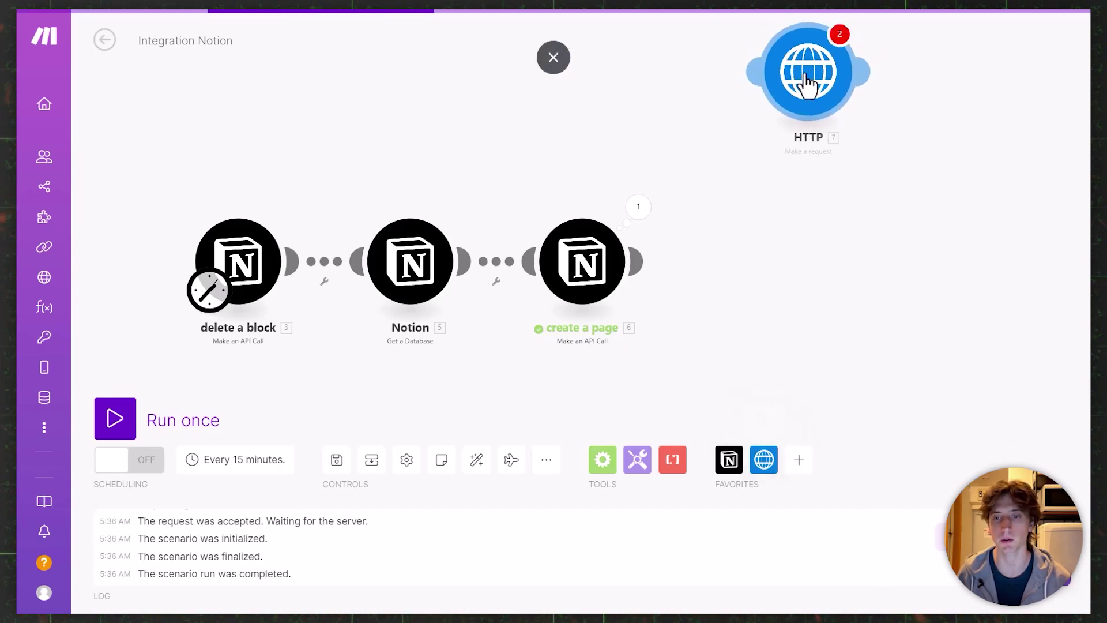
left_click(1023, 40)
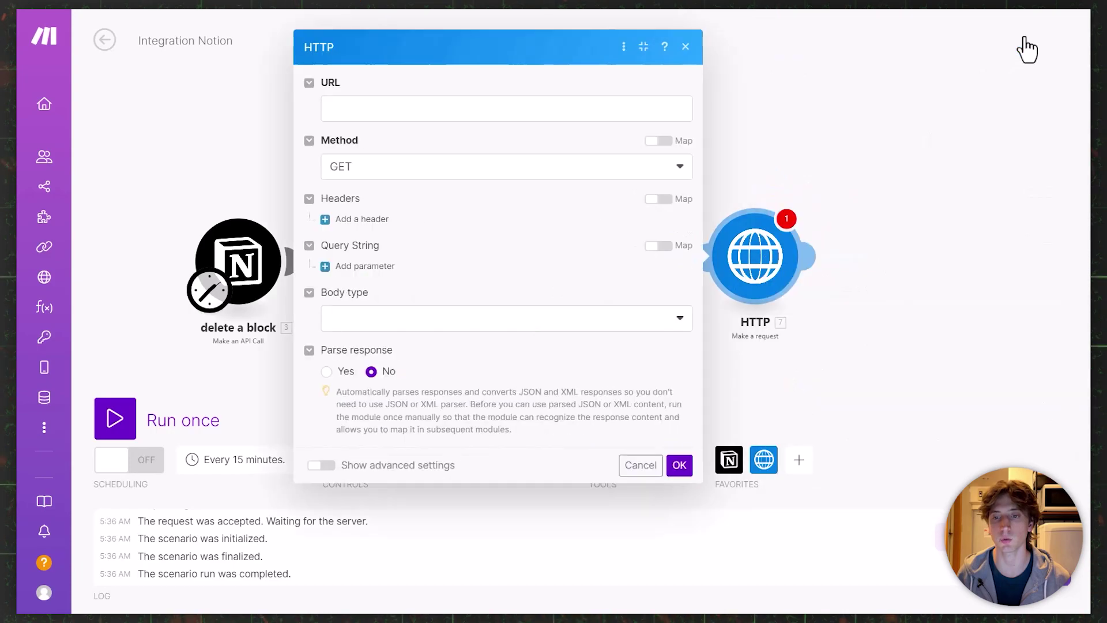
Show the HTTP module's advanced settings and set Evaluate all states as errors to Yes
left_click(112, 457)
left_click(107, 90)
left_click_drag(285, 72, 323, 74)
left_click(269, 147)
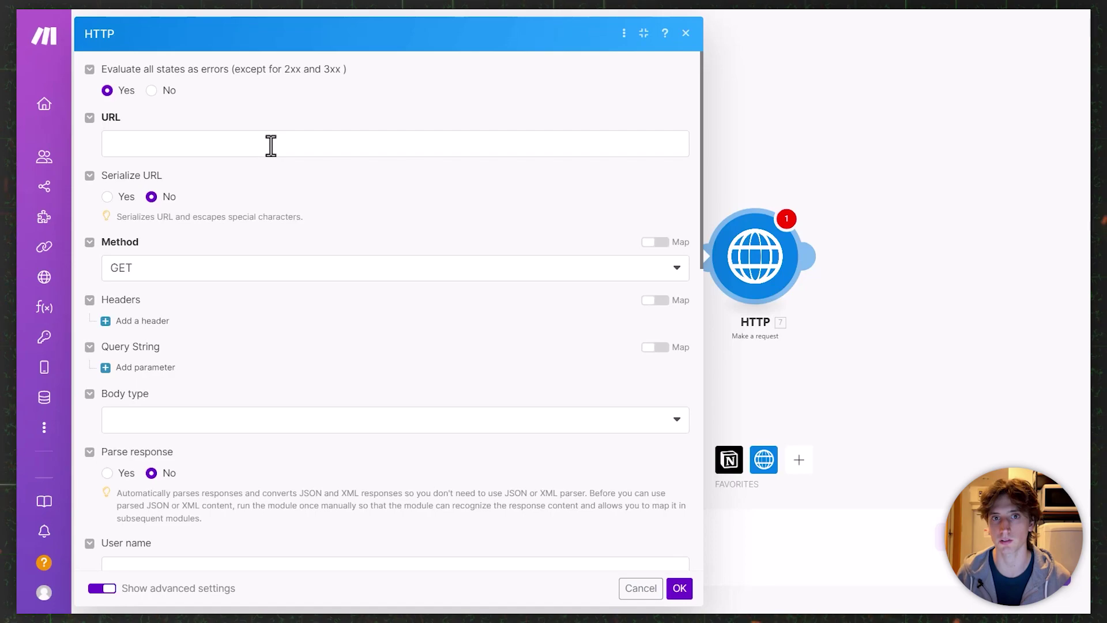
Review the HTTP request options from method, headers and body type through to the certificate and redirect settings
scroll(199, 268, "down", 1)
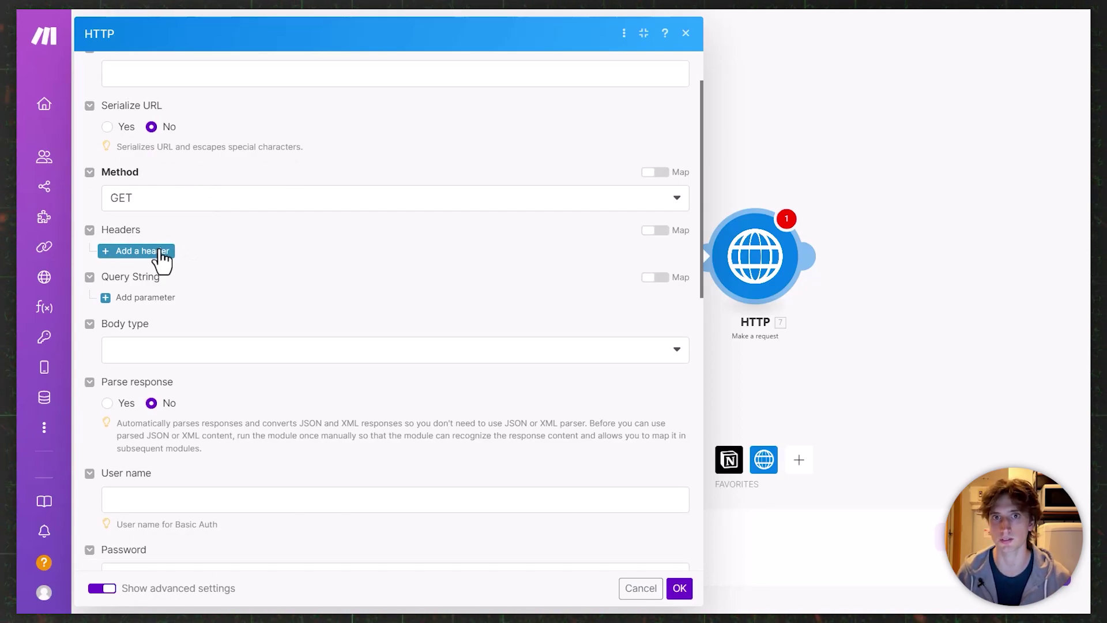
scroll(285, 244, "down", 1)
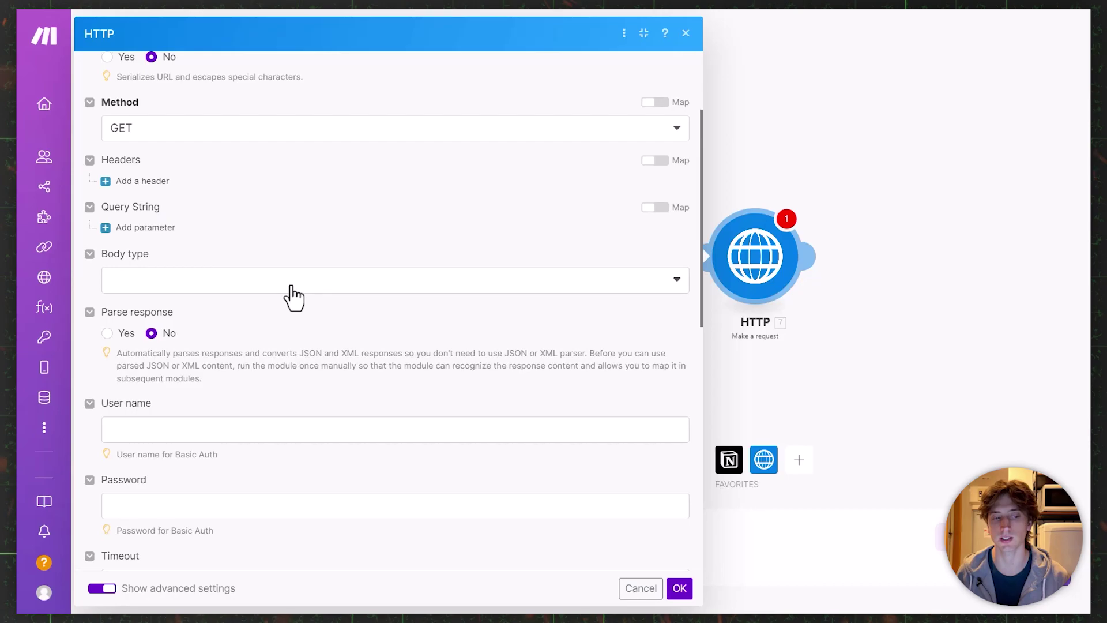
scroll(271, 310, "down", 10)
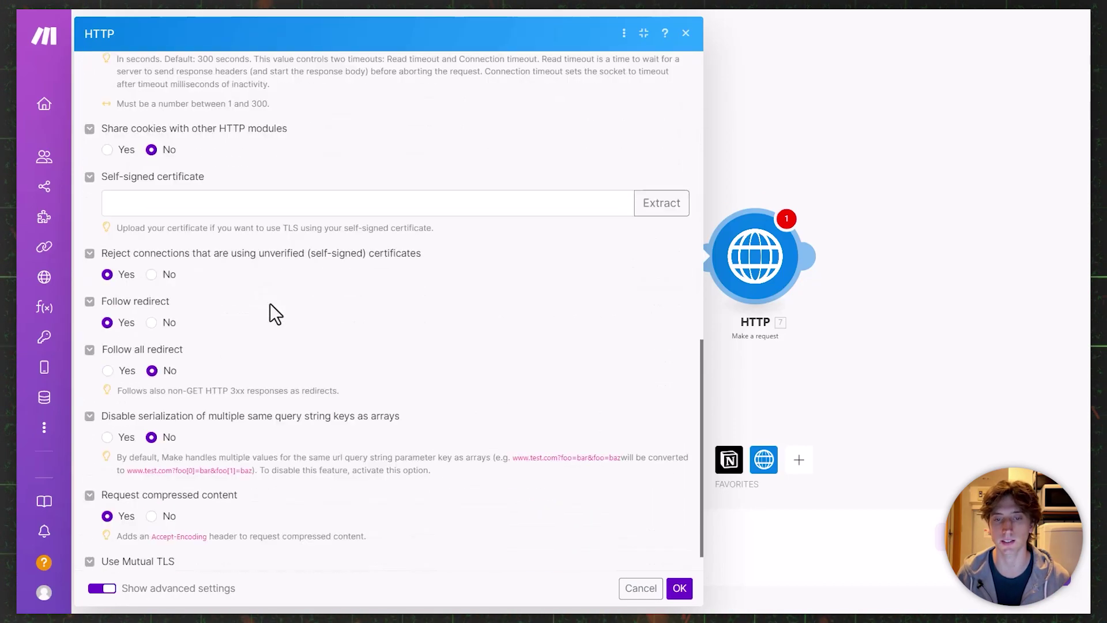